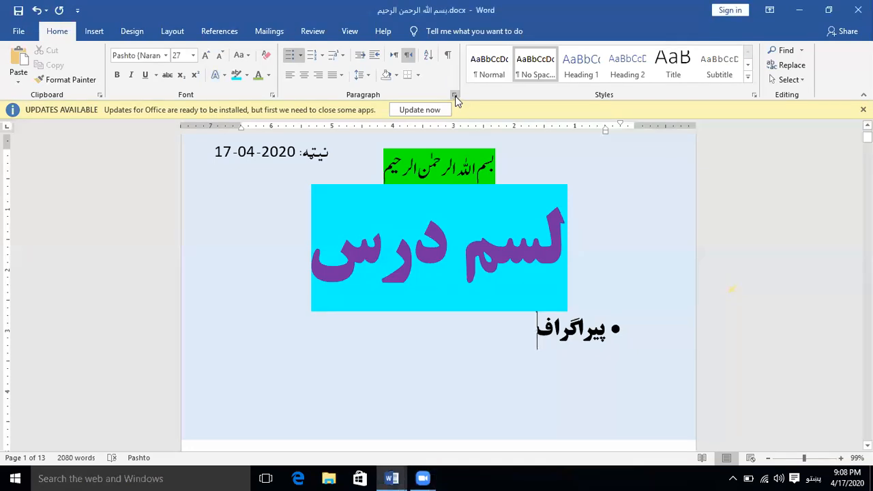
View the indentation and spacing settings of the bulleted paragraph and leave them unchanged.
{"action": "left_click", "coordinate": [455, 98]}
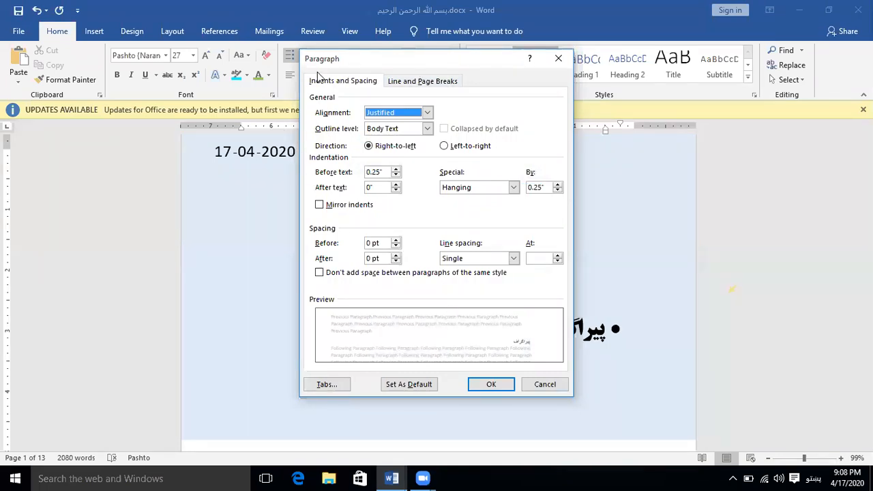
{"action": "left_click", "coordinate": [559, 59]}
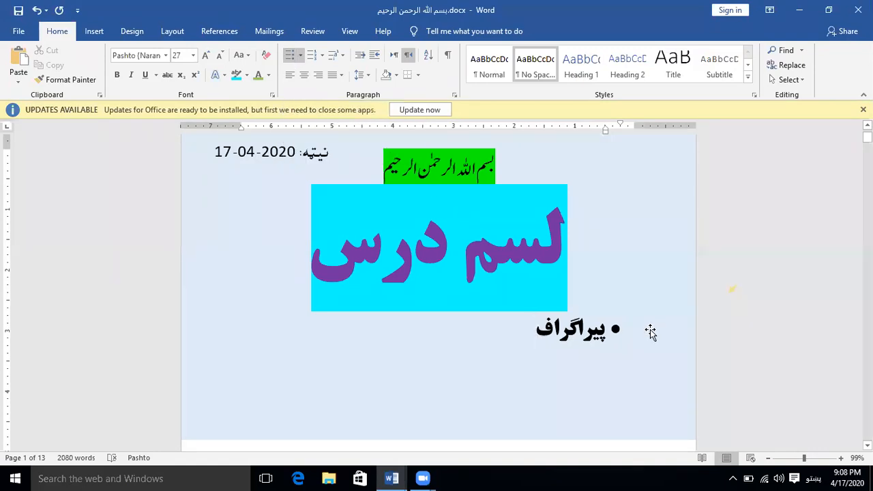
Select the numbered list of names on pages 10 and 11 and convert it to round bullets.
{"action": "key", "text": "ctrl+End"}
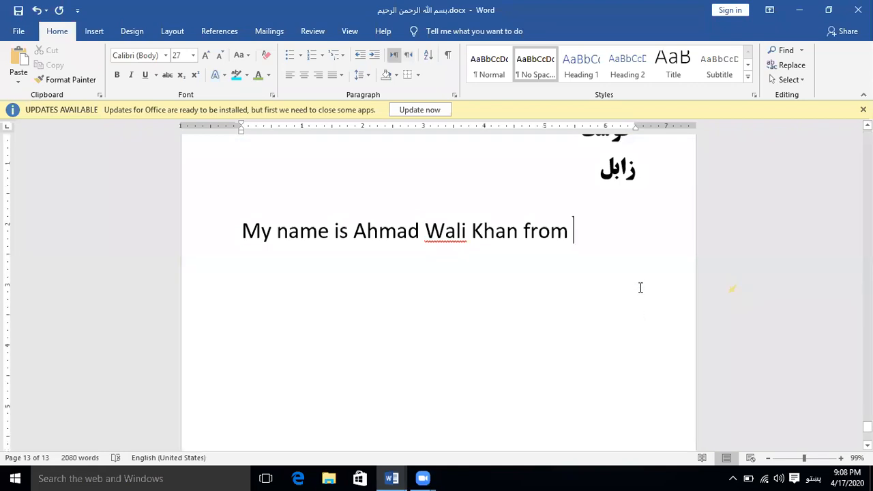
{"action": "scroll", "coordinate": [639, 287], "scroll_direction": "up", "scroll_amount": 15}
{"action": "scroll", "coordinate": [639, 275], "scroll_direction": "up", "scroll_amount": 12}
{"action": "scroll", "coordinate": [635, 273], "scroll_direction": "up", "scroll_amount": 12}
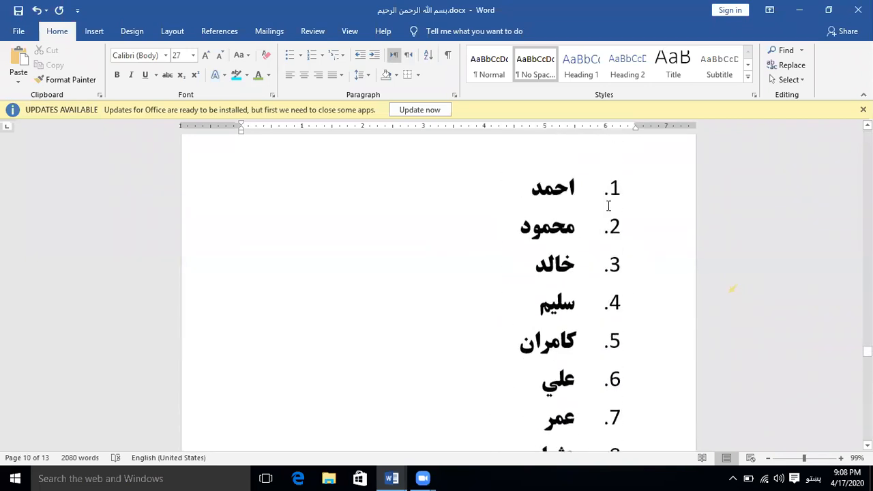
{"action": "left_click", "coordinate": [563, 185]}
{"action": "scroll", "coordinate": [571, 213], "scroll_direction": "down", "scroll_amount": 1}
{"action": "scroll", "coordinate": [573, 215], "scroll_direction": "down", "scroll_amount": 10}
{"action": "scroll", "coordinate": [579, 217], "scroll_direction": "down", "scroll_amount": 10}
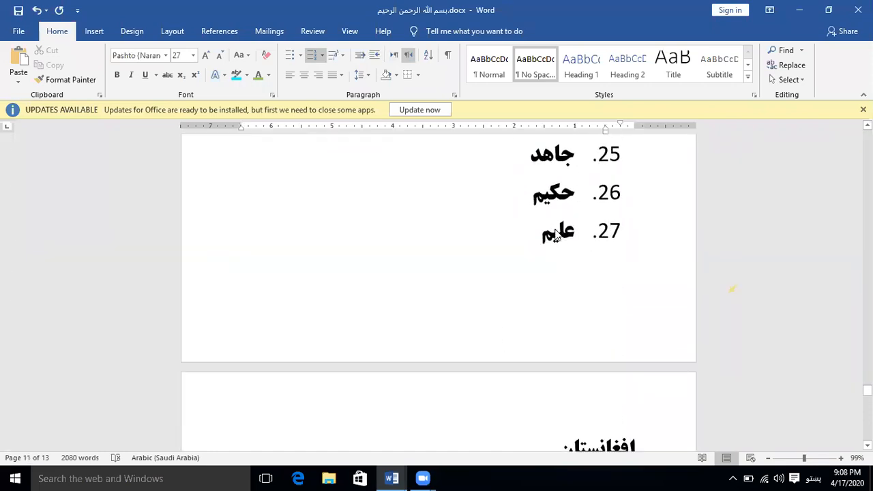
{"action": "left_click", "coordinate": [555, 233], "text": "shift"}
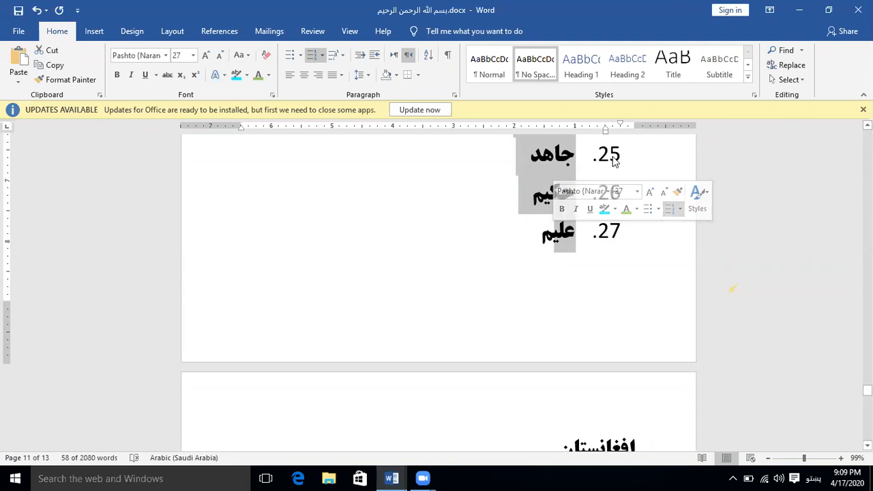
{"action": "left_click", "coordinate": [292, 57]}
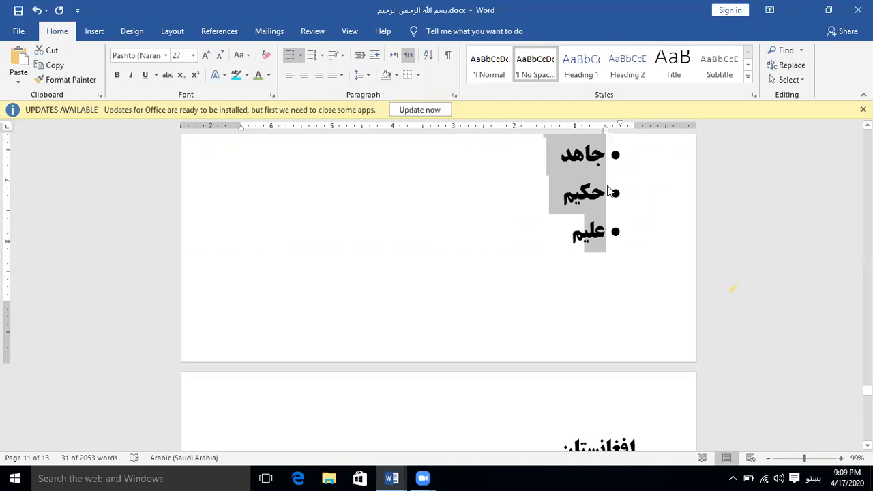
{"action": "scroll", "coordinate": [610, 184], "scroll_direction": "up", "scroll_amount": 2}
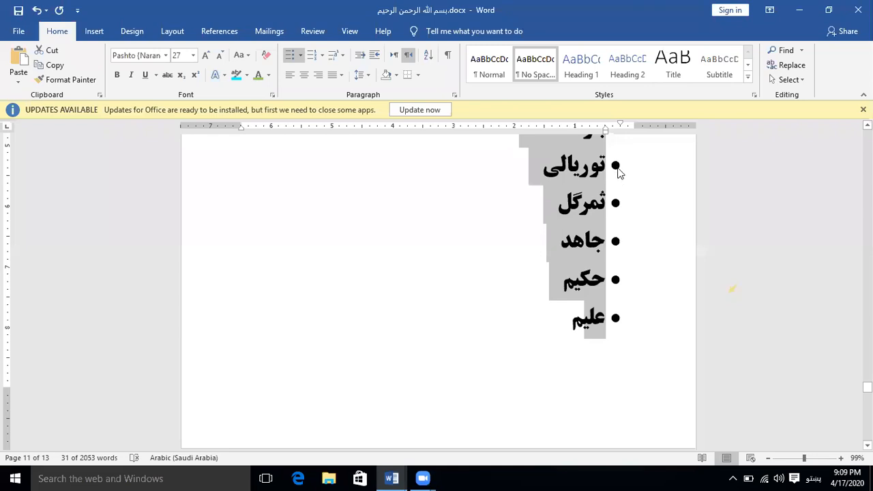
Switch the selected list of names to numbering and back to round bullets.
{"action": "left_click", "coordinate": [301, 56]}
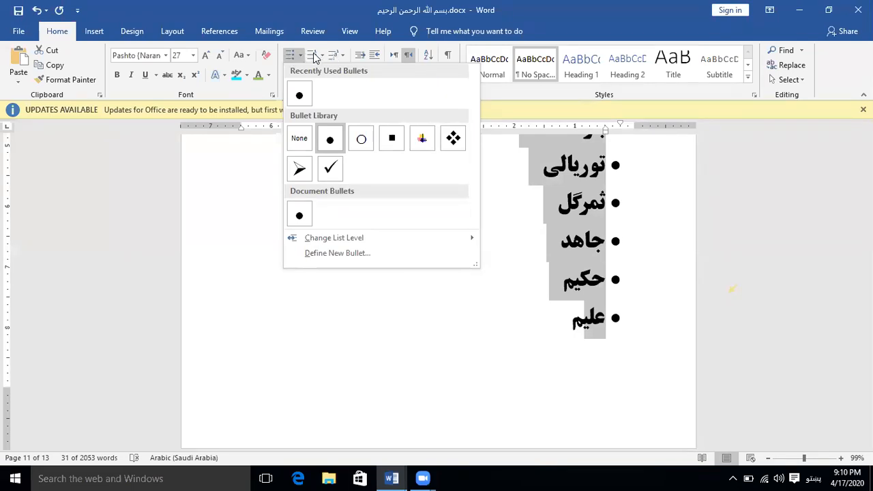
{"action": "left_click", "coordinate": [314, 55]}
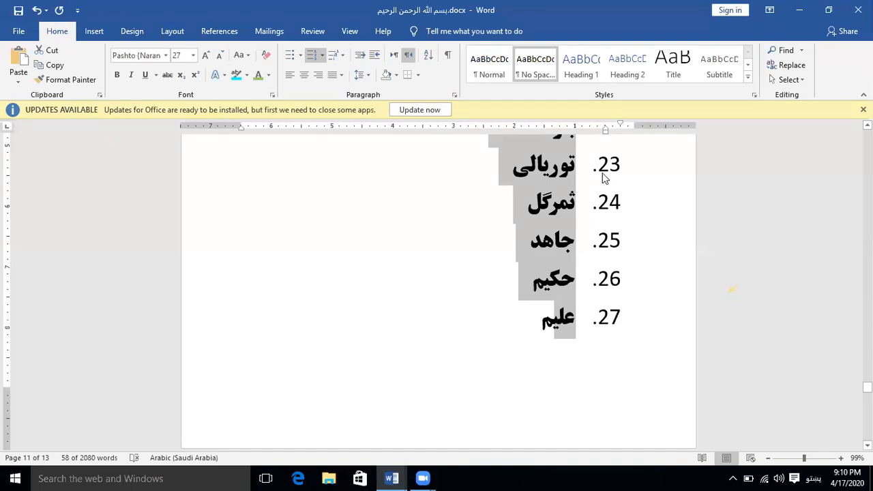
{"action": "left_click", "coordinate": [291, 55]}
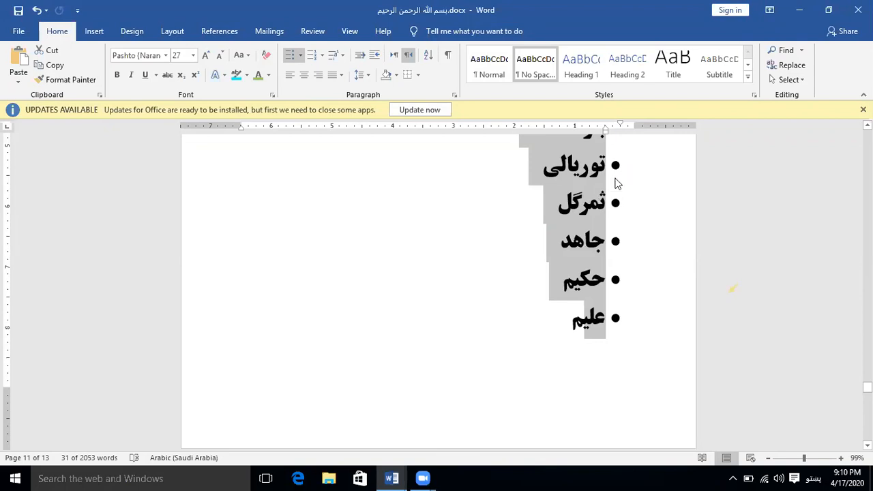
Try adjusting the selected bulleted list's indent on the ruler and undo the last indent change.
{"action": "left_click_drag", "start_coordinate": [605, 131], "coordinate": [625, 125]}
{"action": "key", "text": "ctrl+z"}
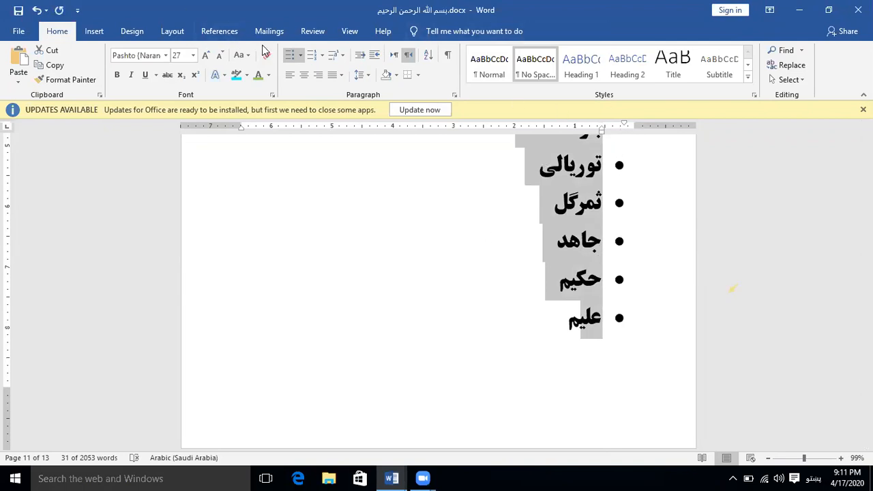
Browse the available multilevel list styles for the selected names without applying one.
{"action": "left_click", "coordinate": [341, 56]}
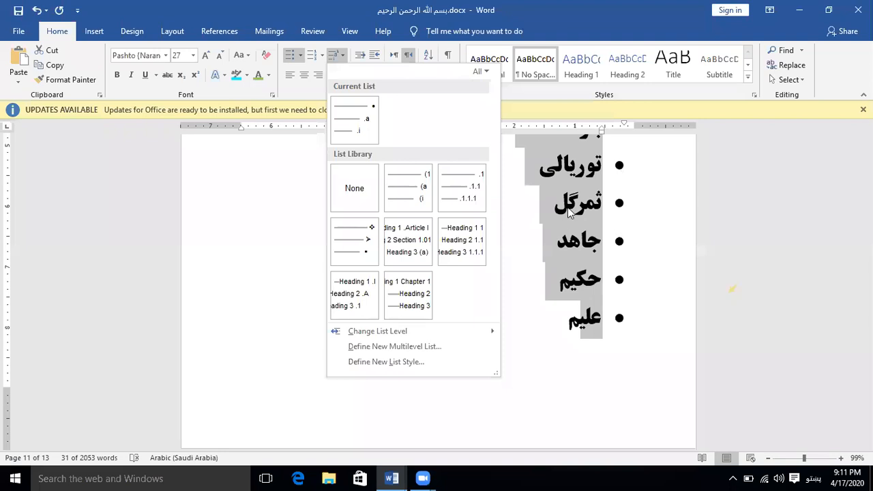
{"action": "mouse_move", "coordinate": [370, 113]}
{"action": "left_click", "coordinate": [350, 31]}
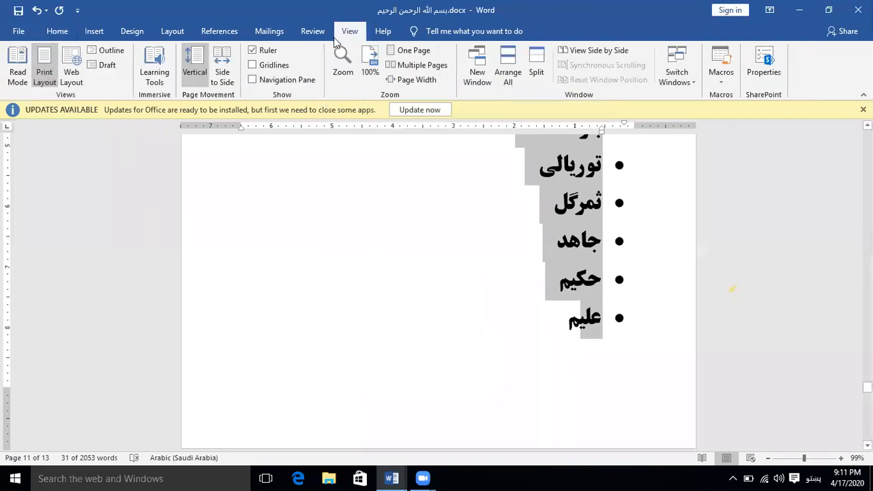
{"action": "left_click", "coordinate": [56, 31]}
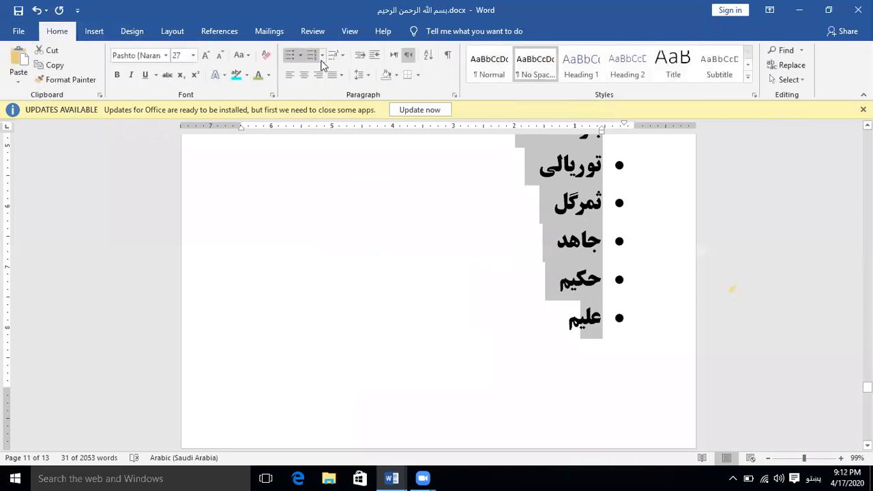
Remove the bullets from the selected names and number them in the 1., 2., 3. format instead.
{"action": "left_click", "coordinate": [288, 55]}
{"action": "left_click", "coordinate": [287, 57]}
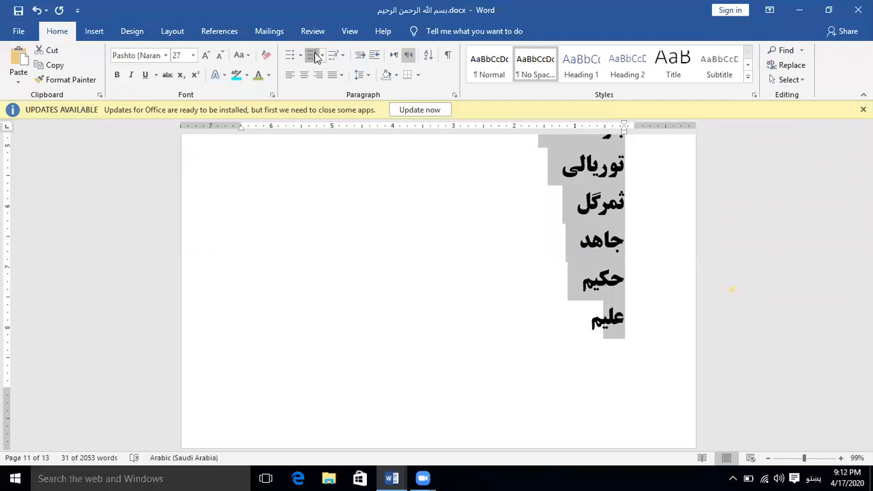
{"action": "left_click", "coordinate": [313, 56]}
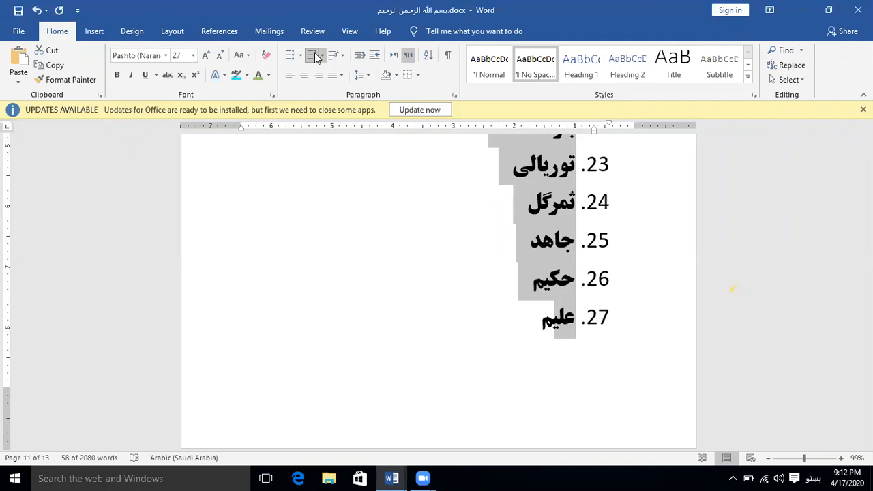
{"action": "left_click", "coordinate": [315, 57]}
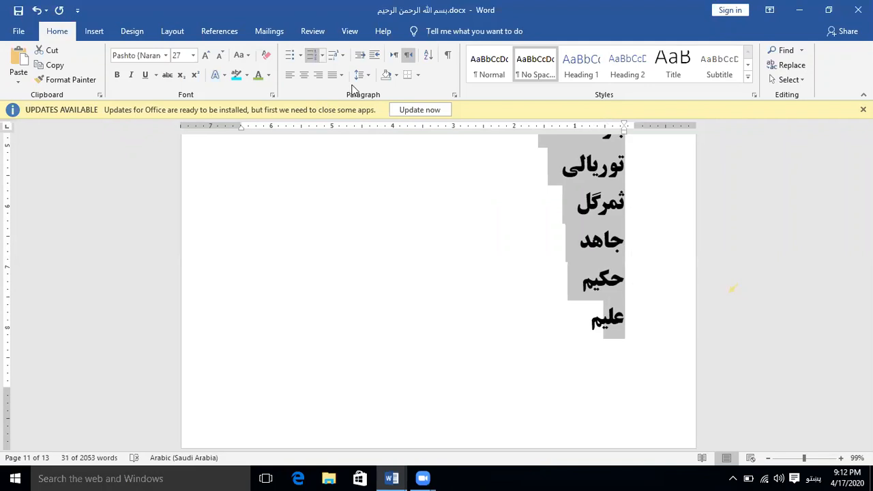
{"action": "left_click", "coordinate": [312, 57]}
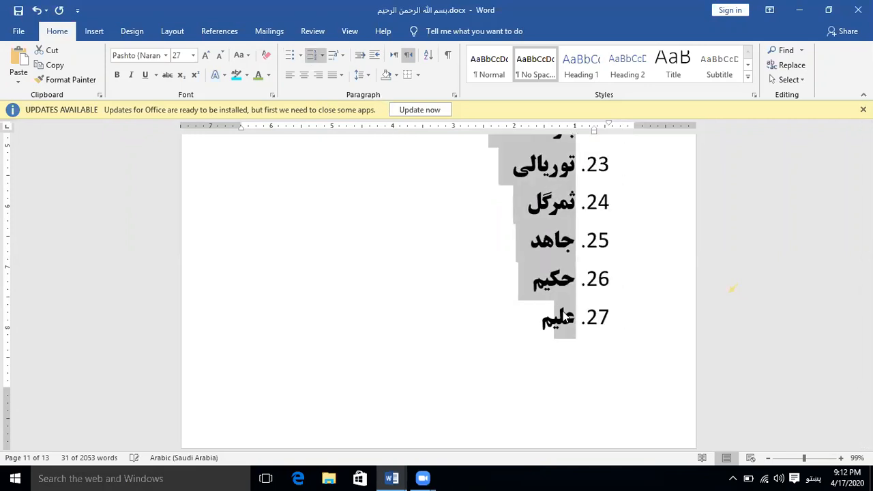
Add another first name as item 28 at the end of the numbered list.
{"action": "left_click", "coordinate": [536, 321]}
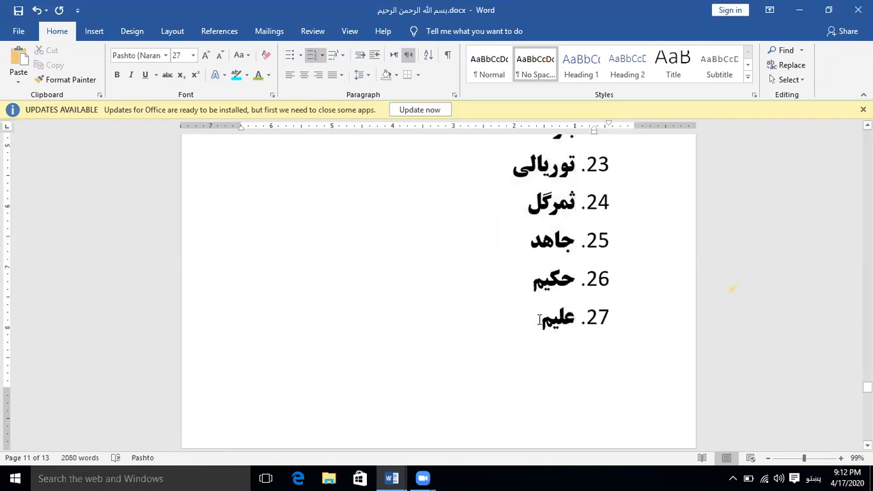
{"action": "key", "text": "Return"}
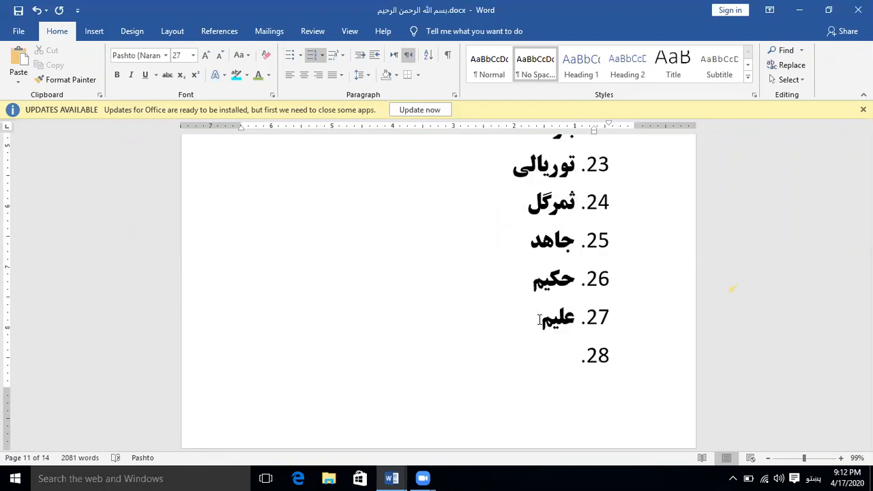
{"action": "type", "text": "یا"}
{"action": "key", "text": "BackSpace"}
{"action": "key", "text": "BackSpace"}
{"action": "type", "text": "کریم"}
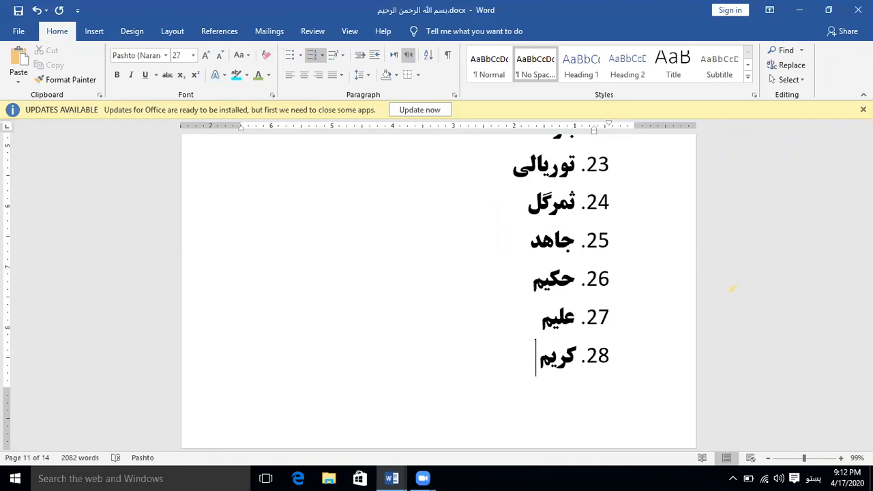
Add the filler entries "یبت" and "یبمیتب" as items 29 and 30 of the numbered list.
{"action": "key", "text": "Return"}
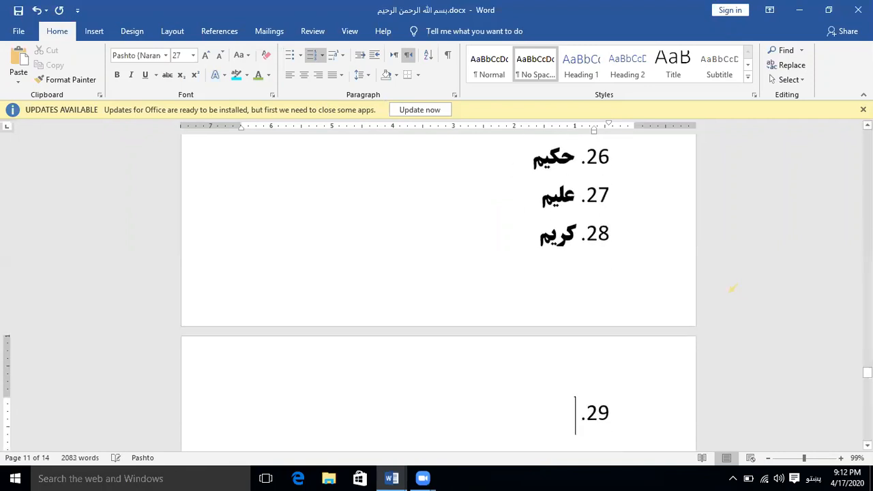
{"action": "type", "text": "یبت"}
{"action": "key", "text": "Return"}
{"action": "type", "text": "یبمیتب"}
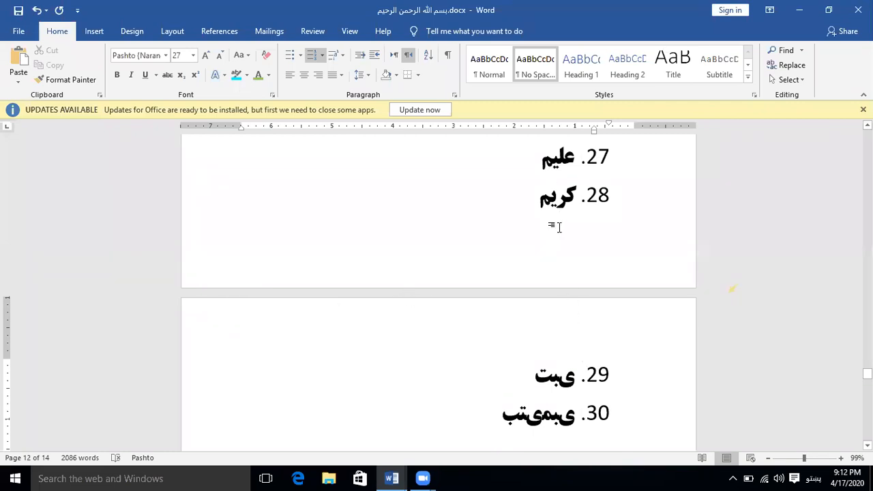
Hide the white space between the pages so that item 29 directly follows item 28.
{"action": "left_click", "coordinate": [476, 291]}
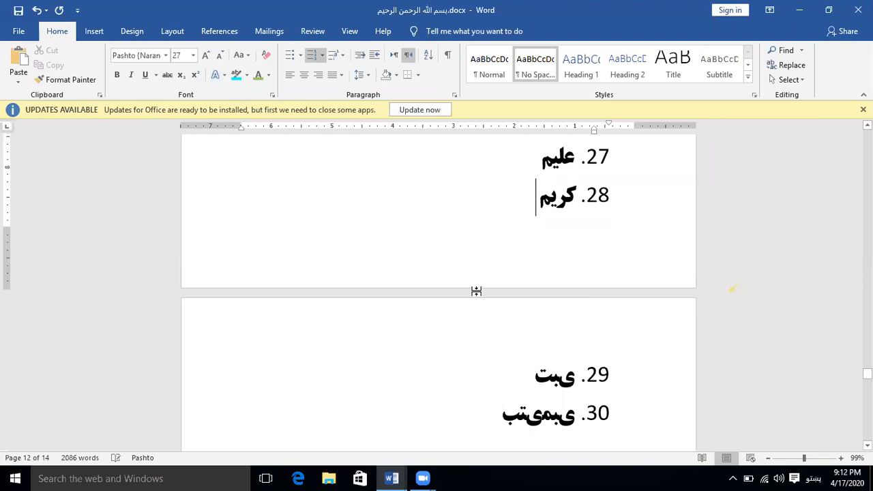
{"action": "double_click", "coordinate": [476, 292]}
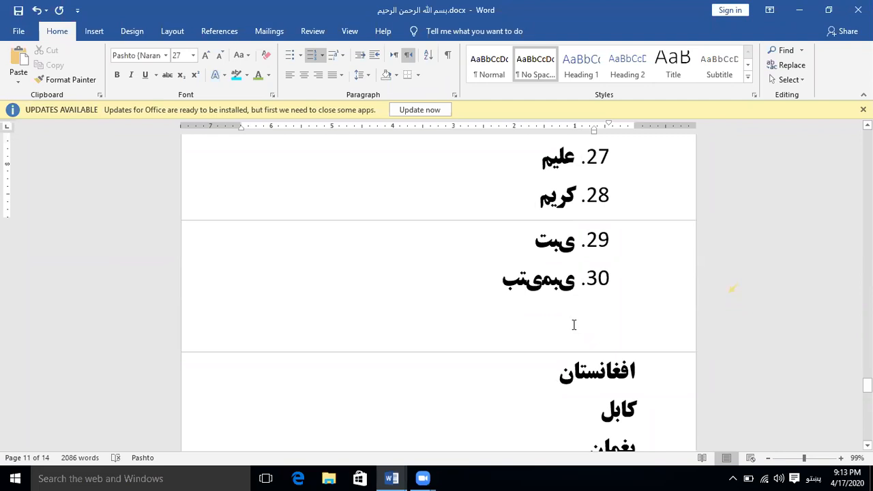
{"action": "left_click", "coordinate": [550, 239]}
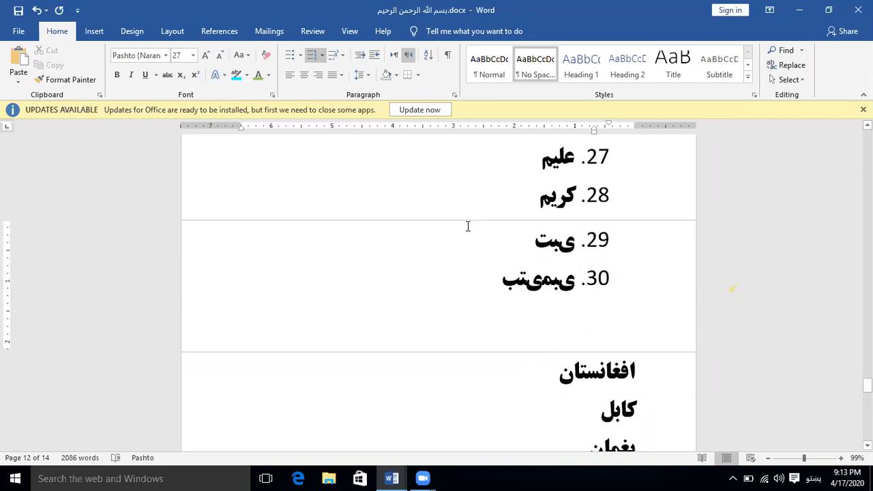
Add a new line after item 30 and remove its number and indentation to end the list.
{"action": "left_click", "coordinate": [505, 275]}
{"action": "key", "text": "Return"}
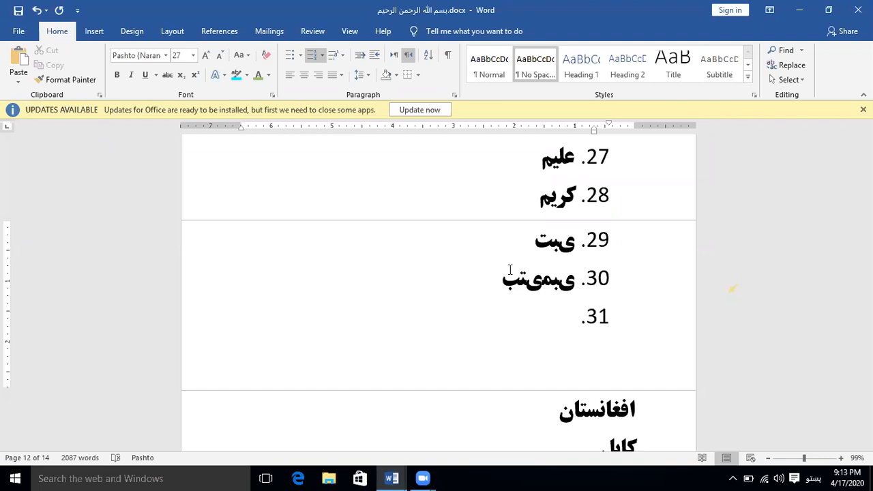
{"action": "key", "text": "BackSpace"}
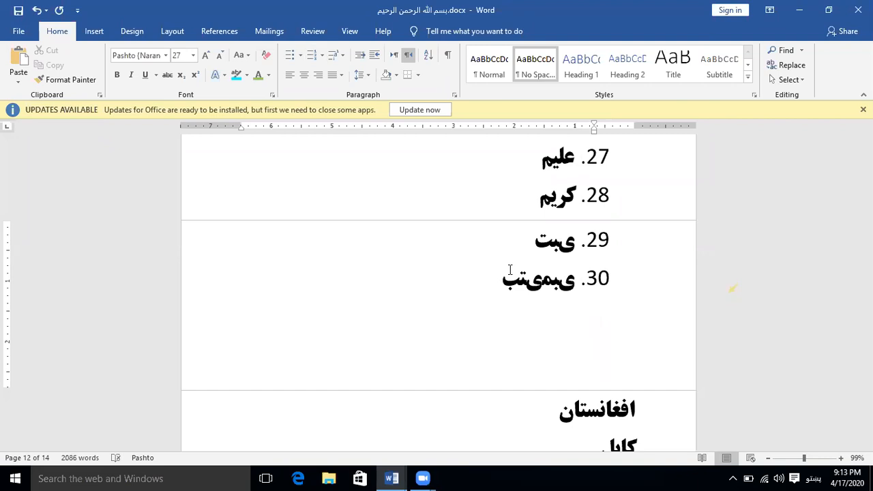
{"action": "key", "text": "BackSpace"}
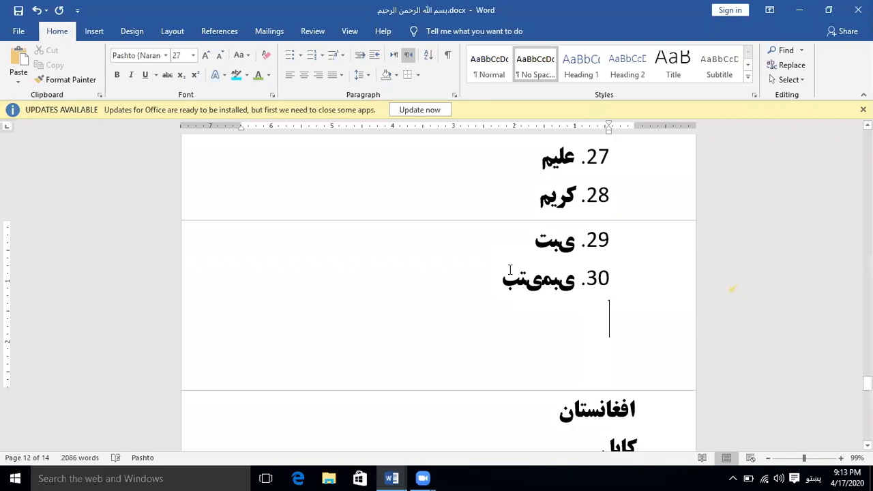
{"action": "key", "text": "BackSpace"}
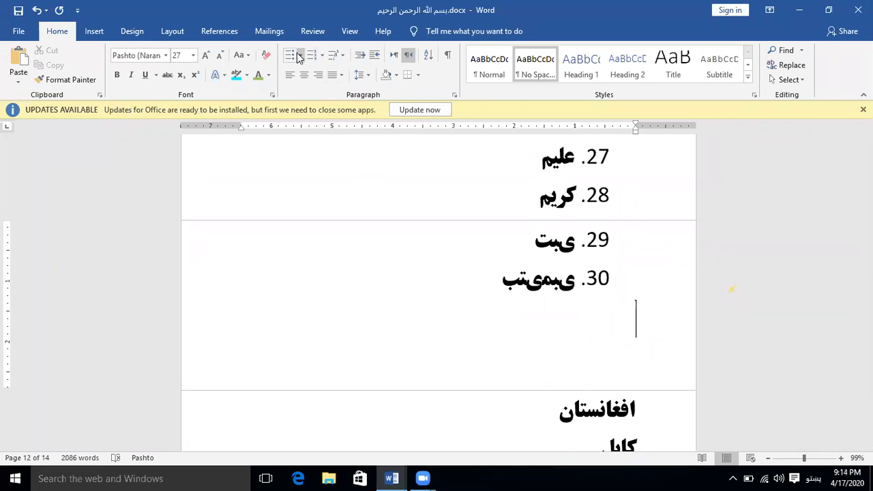
Select the numbered list from item 30 up to item 1, and clear the selection by placing the cursor in item 2.
{"action": "left_click", "coordinate": [554, 276]}
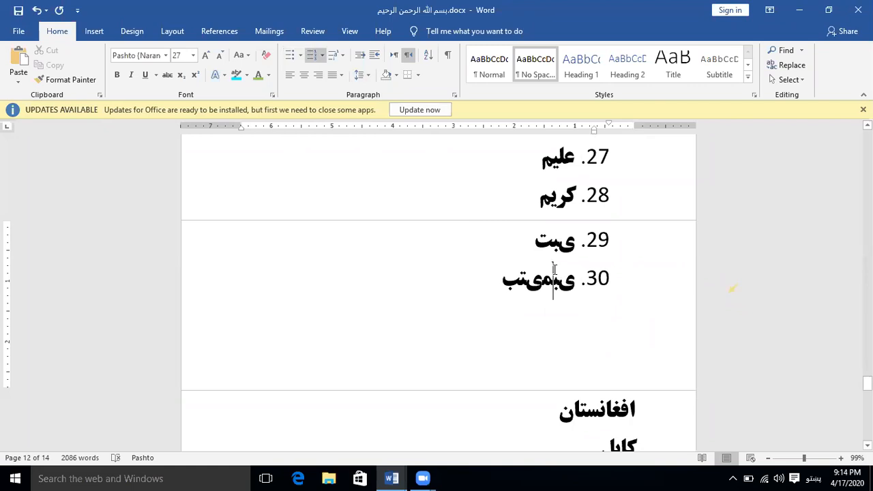
{"action": "left_click_drag", "start_coordinate": [553, 268], "coordinate": [576, 194]}
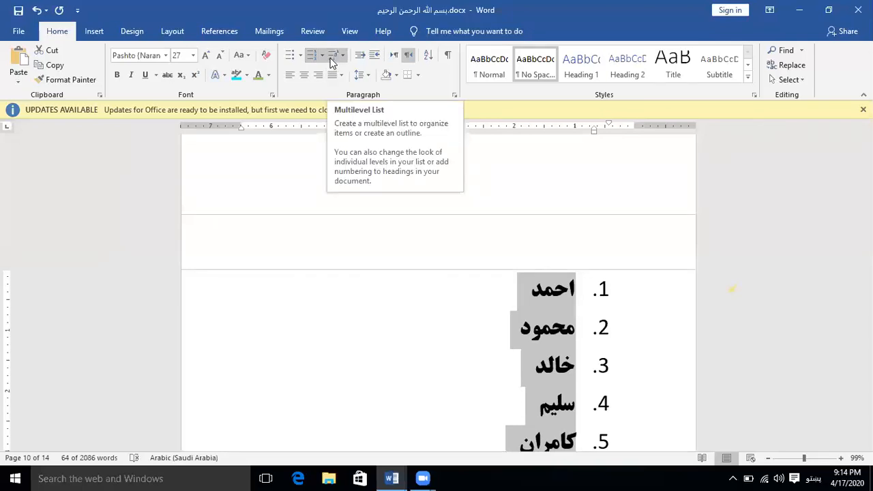
{"action": "left_click", "coordinate": [554, 307]}
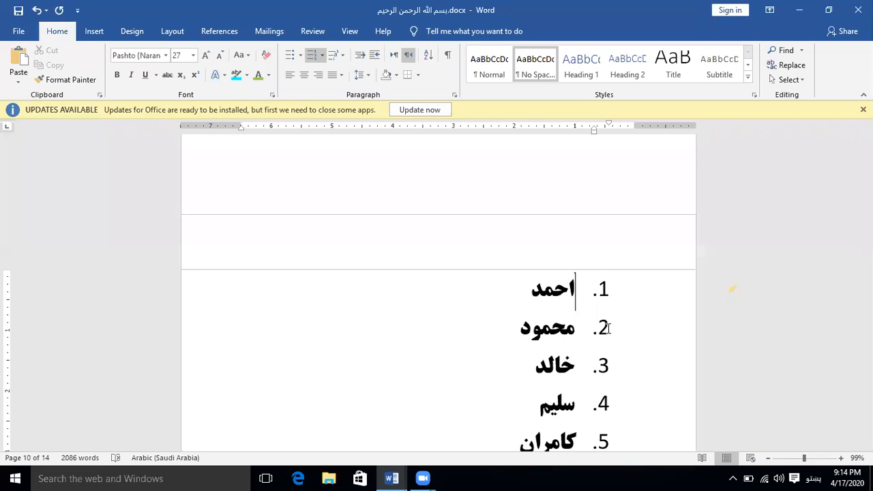
{"action": "left_click", "coordinate": [609, 329]}
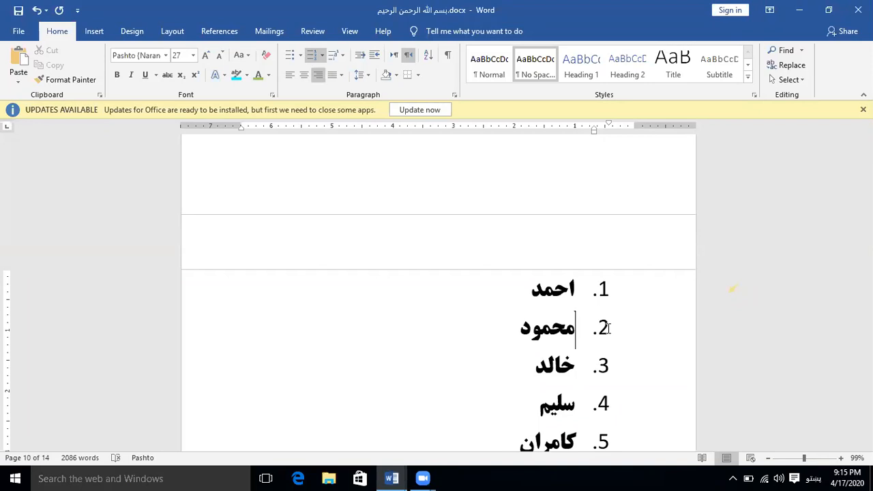
Demote the three names directly below item 1 one list level, making them sub-items a, b and c.
{"action": "key", "text": "Tab"}
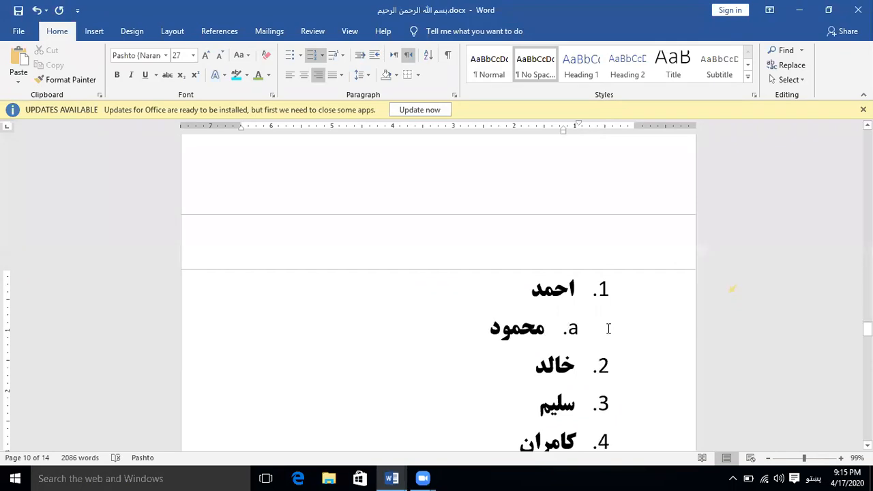
{"action": "key", "text": "Down"}
{"action": "key", "text": "Right"}
{"action": "key", "text": "Right"}
{"action": "key", "text": "Right"}
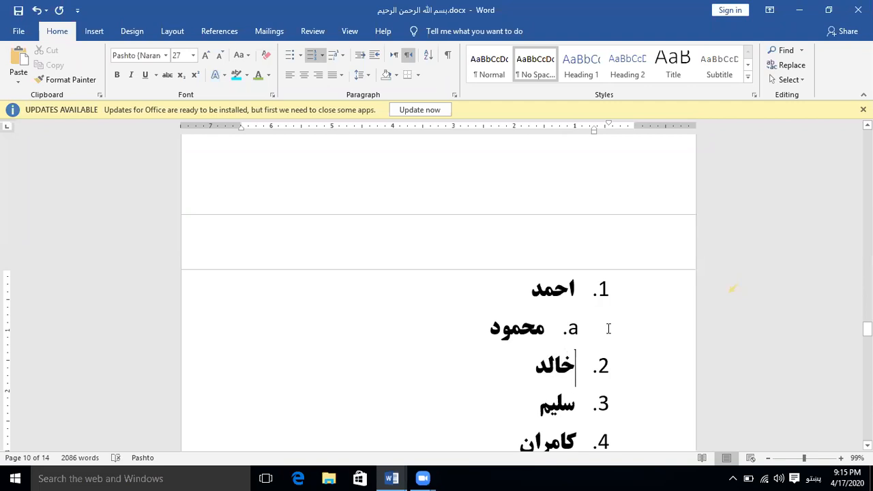
{"action": "key", "text": "Tab"}
{"action": "key", "text": "Down"}
{"action": "key", "text": "Right"}
{"action": "key", "text": "Right"}
{"action": "key", "text": "Right"}
{"action": "key", "text": "Right"}
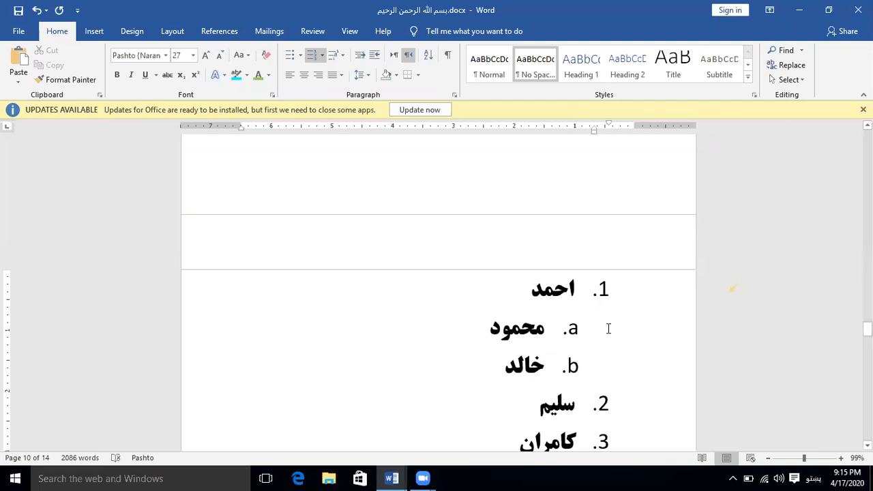
{"action": "key", "text": "Tab"}
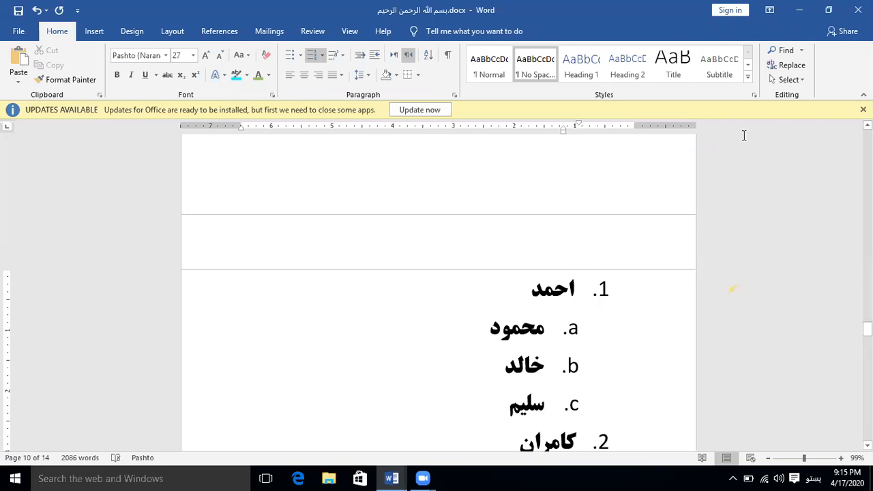
{"action": "key", "text": "Up"}
{"action": "key", "text": "Up"}
{"action": "key", "text": "Up"}
{"action": "key", "text": "Down"}
{"action": "key", "text": "Down"}
{"action": "key", "text": "Down"}
{"action": "key", "text": "Up"}
{"action": "key", "text": "Up"}
{"action": "key", "text": "Down"}
{"action": "key", "text": "Down"}
{"action": "key", "text": "Down"}
{"action": "key", "text": "Down"}
{"action": "key", "text": "Up"}
{"action": "key", "text": "Up"}
{"action": "key", "text": "Up"}
{"action": "key", "text": "Down"}
{"action": "key", "text": "Up"}
{"action": "key", "text": "Up"}
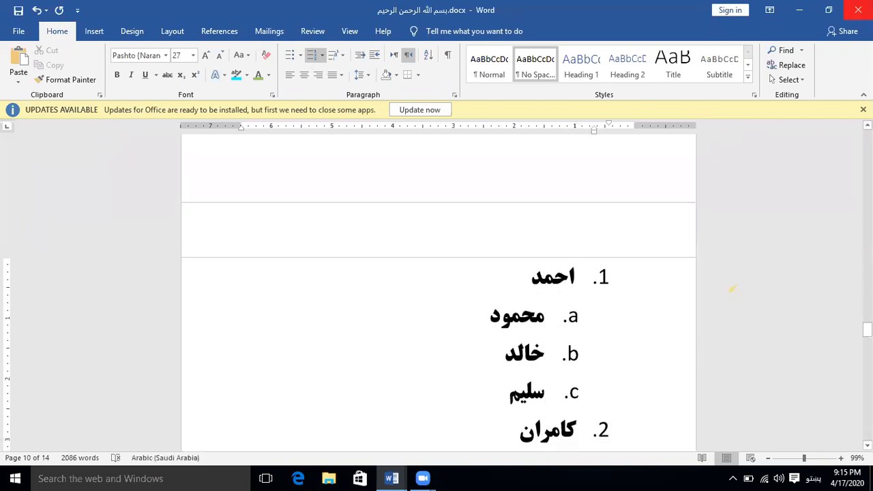
{"action": "key", "text": "Right"}
{"action": "key", "text": "Right"}
{"action": "key", "text": "Left"}
{"action": "key", "text": "Left"}
{"action": "key", "text": "Right"}
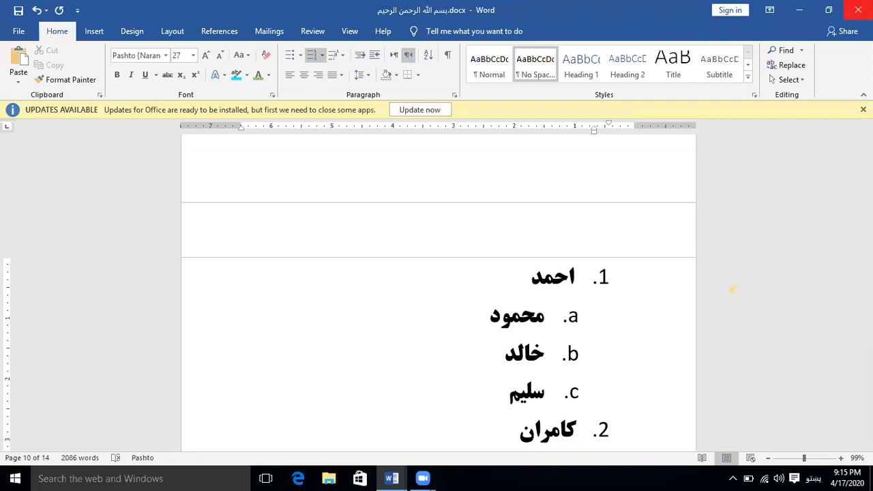
{"action": "key", "text": "Right"}
{"action": "key", "text": "Left"}
{"action": "key", "text": "Down"}
{"action": "key", "text": "Down"}
{"action": "key", "text": "Right"}
{"action": "key", "text": "Right"}
{"action": "key", "text": "Up"}
{"action": "key", "text": "Up"}
{"action": "key", "text": "Return"}
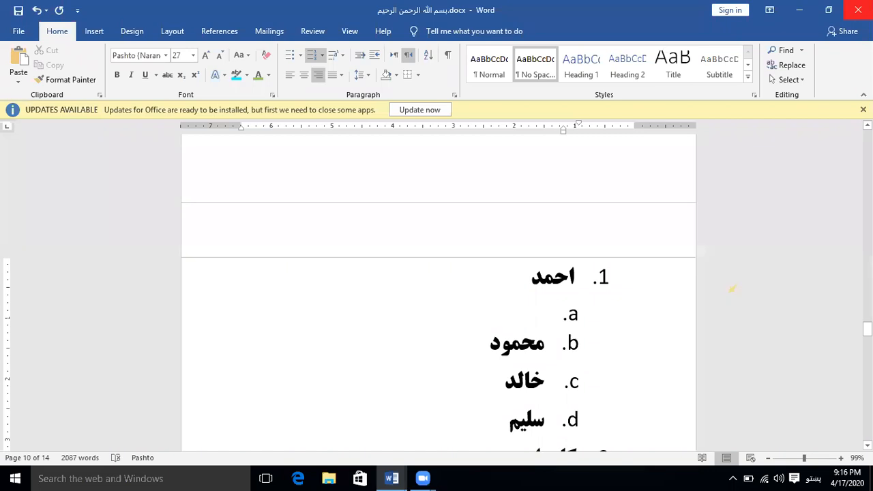
{"action": "key", "text": "ctrl+z"}
Add the filler entries "بتینتب یمستب" and "بیبتتیسمبت" as third-level items i and ii under sub-item a.
{"action": "key", "text": "Left"}
{"action": "key", "text": "Left"}
{"action": "key", "text": "Left"}
{"action": "key", "text": "Left"}
{"action": "key", "text": "Left"}
{"action": "key", "text": "Left"}
{"action": "key", "text": "Return"}
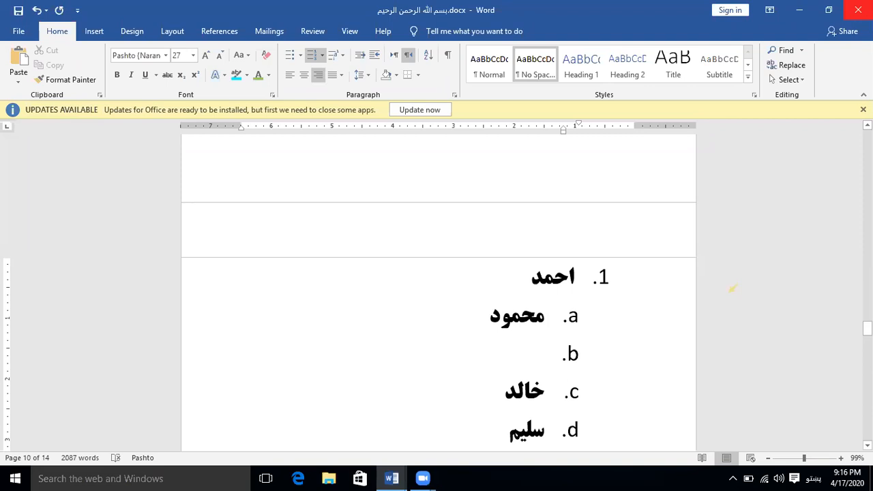
{"action": "key", "text": "Tab"}
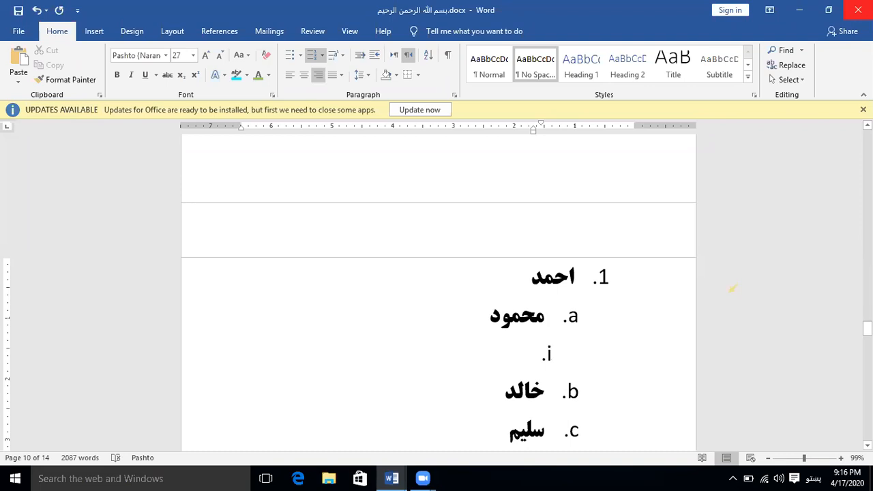
{"action": "type", "text": "بتینتب یمستب"}
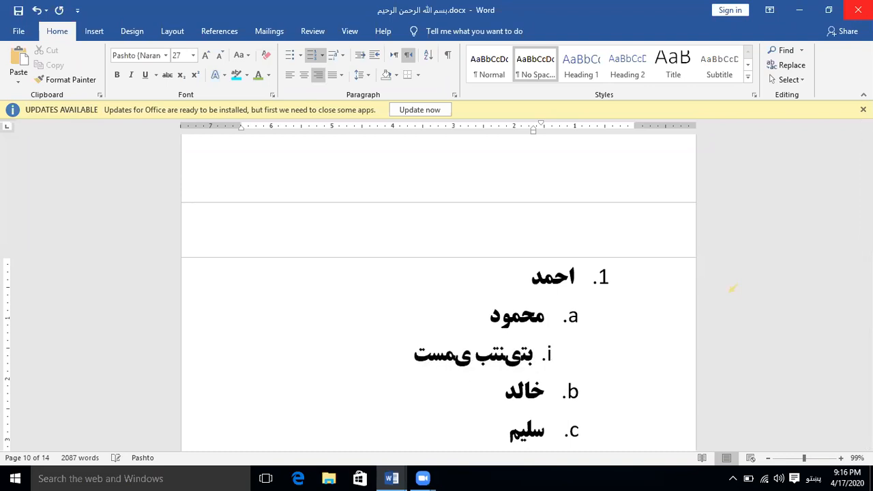
{"action": "key", "text": "Return"}
{"action": "type", "text": "بیبتیسمبت"}
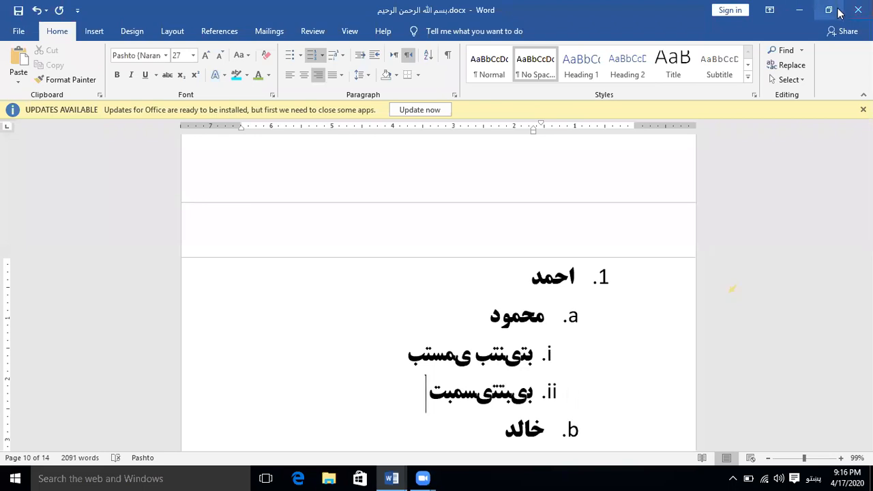
With the cursor in item 2, examine the multilevel list library and the available list levels without applying any.
{"action": "scroll", "coordinate": [839, 50], "scroll_direction": "down", "scroll_amount": 1}
{"action": "scroll", "coordinate": [72, 32], "scroll_direction": "down", "scroll_amount": 1}
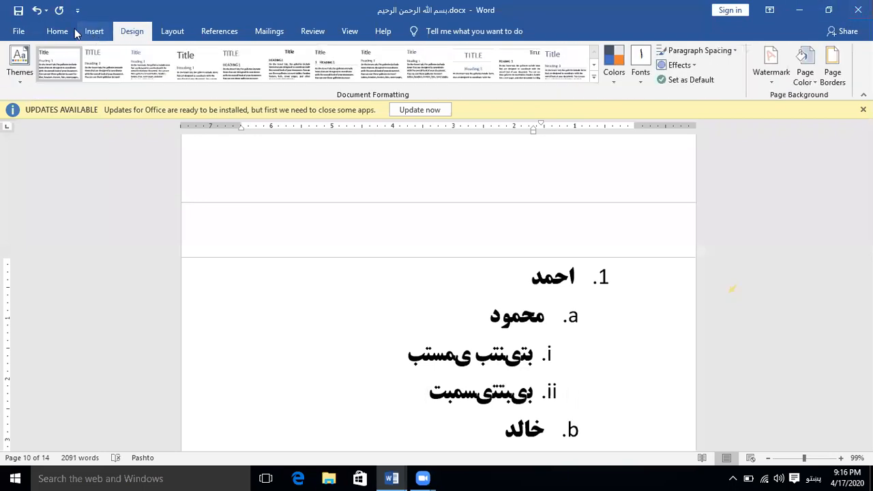
{"action": "left_click", "coordinate": [60, 32]}
{"action": "scroll", "coordinate": [586, 286], "scroll_direction": "down", "scroll_amount": 1}
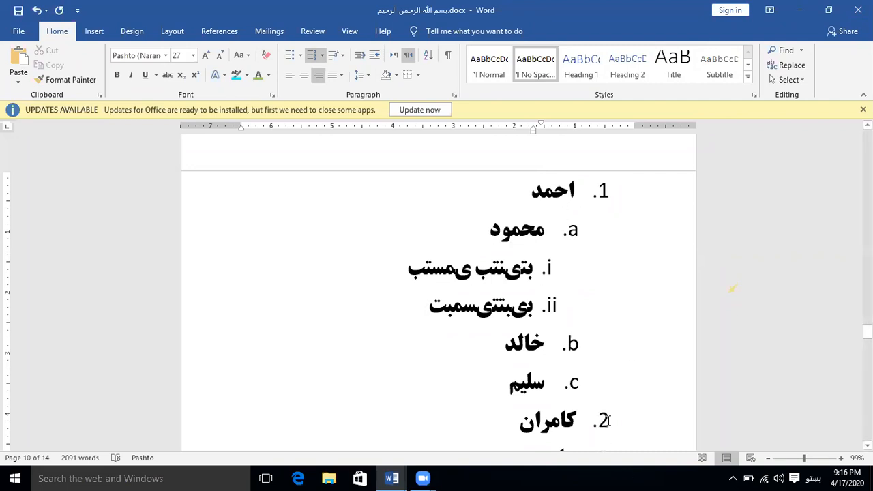
{"action": "scroll", "coordinate": [607, 418], "scroll_direction": "down", "scroll_amount": 1}
{"action": "left_click", "coordinate": [578, 394]}
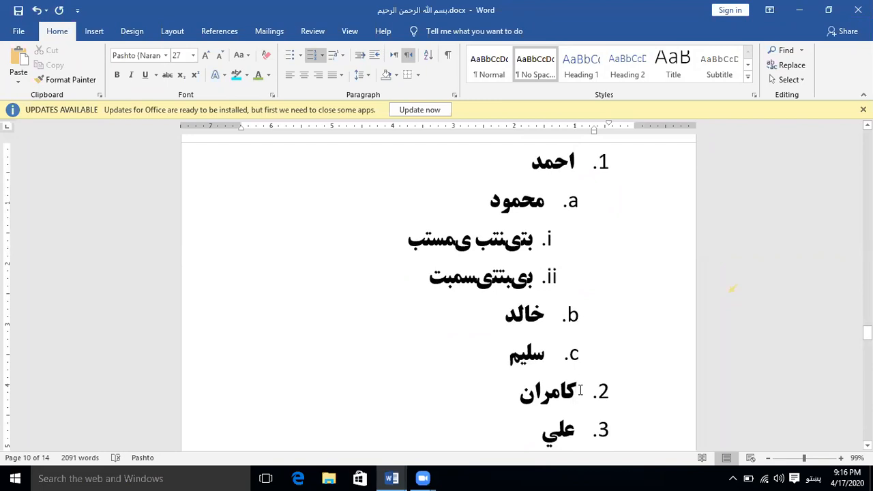
{"action": "left_click", "coordinate": [512, 396]}
{"action": "left_click", "coordinate": [344, 58]}
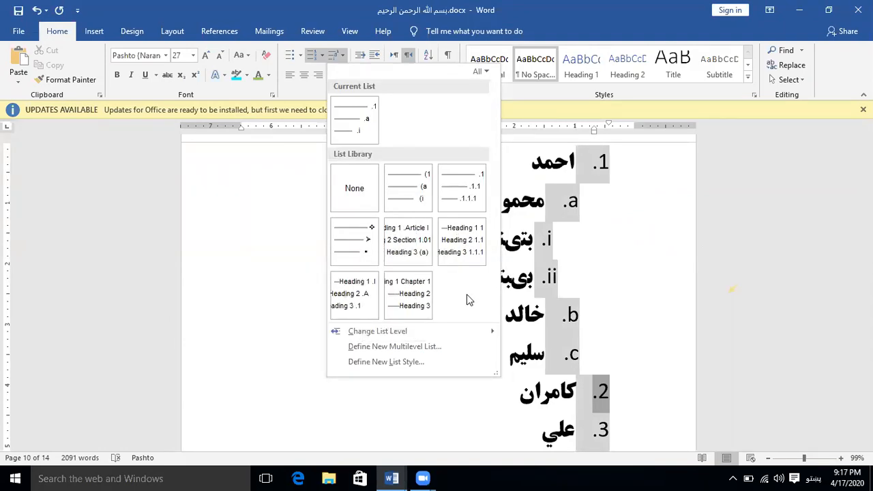
{"action": "mouse_move", "coordinate": [434, 328]}
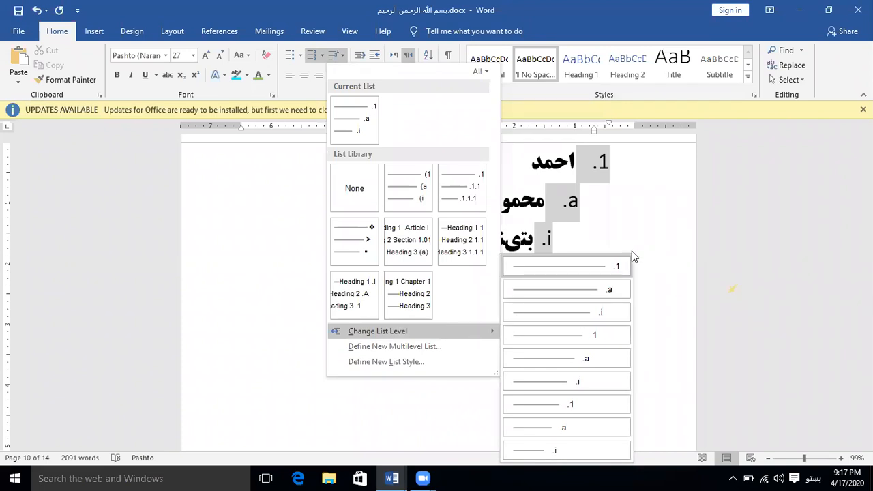
{"action": "left_click", "coordinate": [631, 227]}
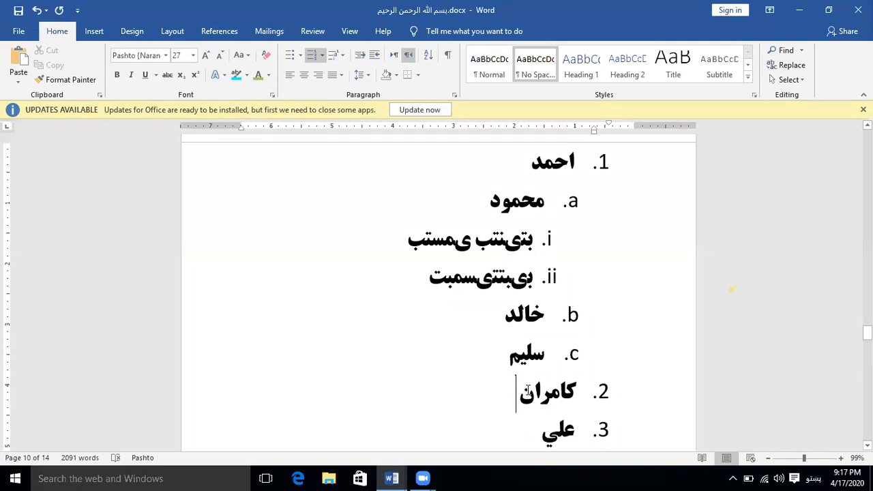
Switch the whole list from item 1 to item 27 to bullets and remove the list formatting.
{"action": "left_click_drag", "start_coordinate": [567, 166], "coordinate": [570, 390]}
{"action": "scroll", "coordinate": [569, 390], "scroll_direction": "down", "scroll_amount": 10}
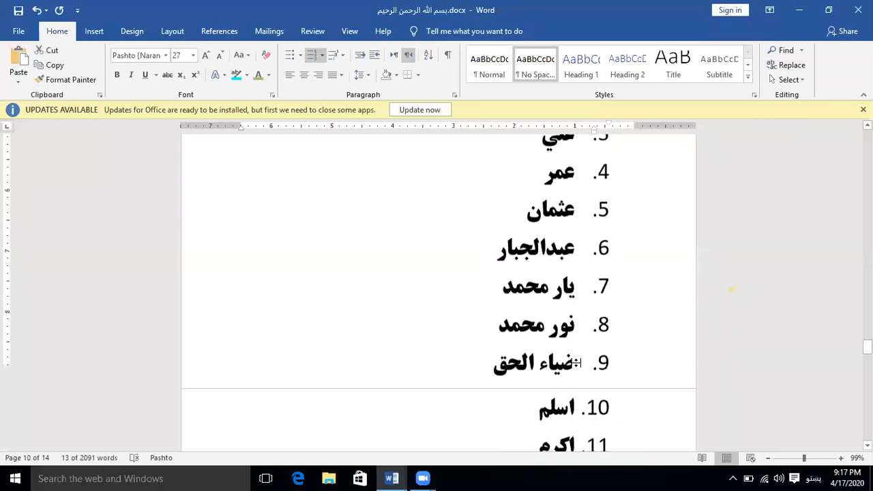
{"action": "scroll", "coordinate": [573, 360], "scroll_direction": "down", "scroll_amount": 10}
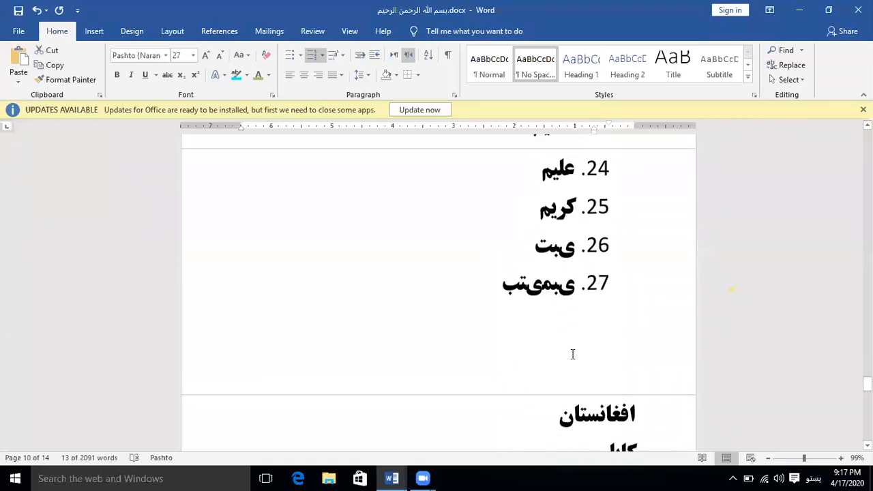
{"action": "scroll", "coordinate": [573, 341], "scroll_direction": "up", "scroll_amount": 3}
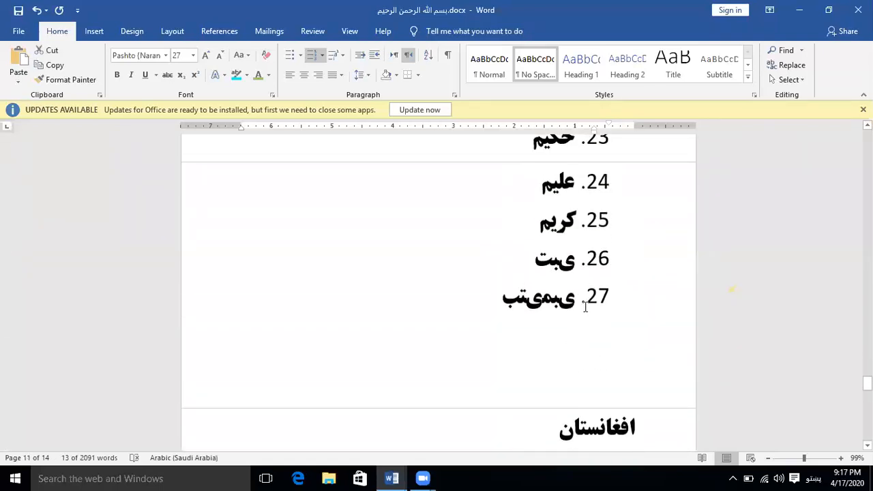
{"action": "left_click", "coordinate": [564, 298], "text": "shift"}
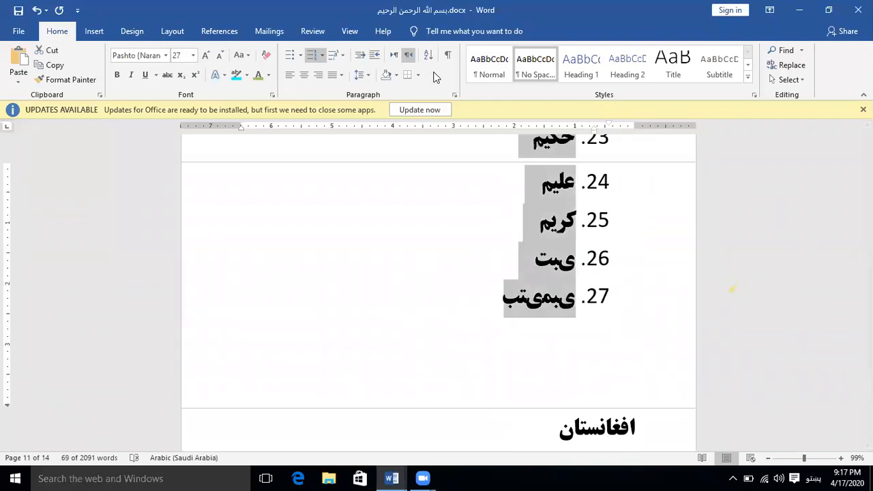
{"action": "left_click", "coordinate": [293, 56]}
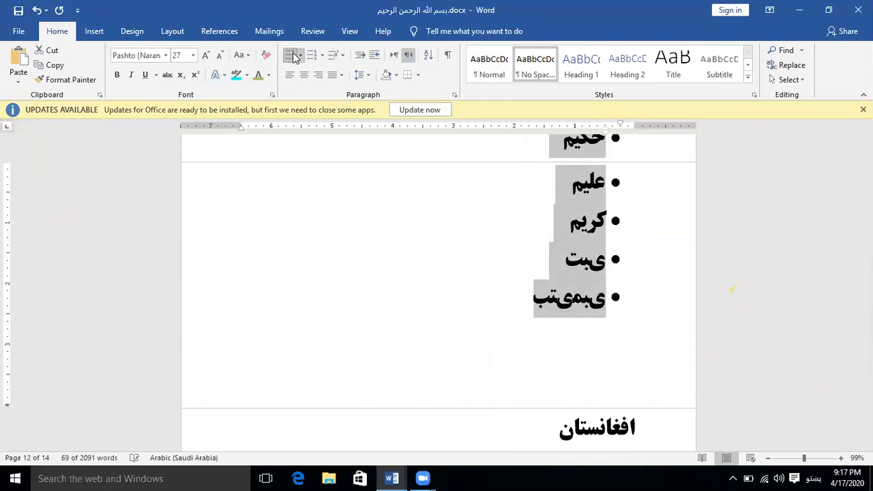
{"action": "left_click", "coordinate": [294, 57]}
Review the indentation of the unnumbered names and look through the place names that start with "افغانستان".
{"action": "scroll", "coordinate": [702, 387], "scroll_direction": "up", "scroll_amount": 4}
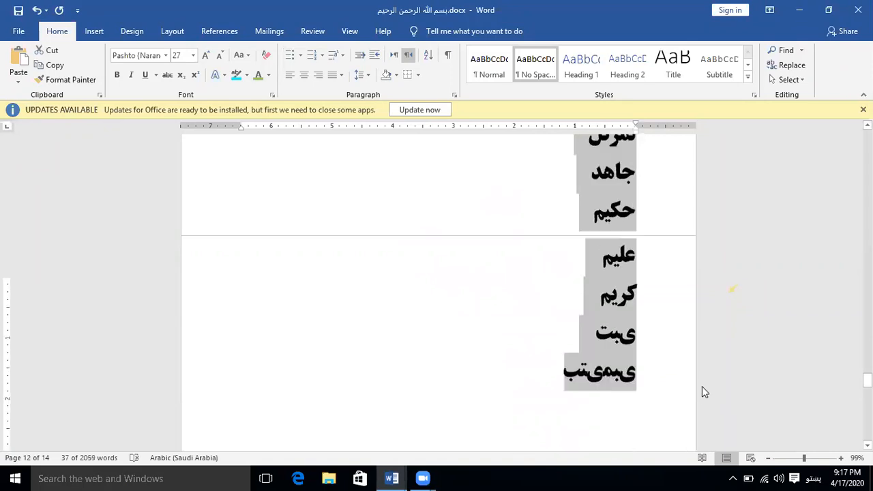
{"action": "scroll", "coordinate": [700, 383], "scroll_direction": "up", "scroll_amount": 10}
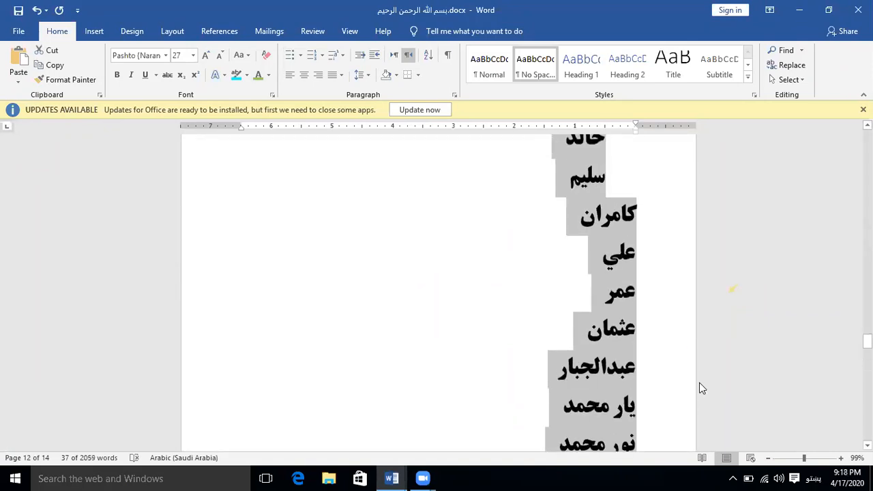
{"action": "scroll", "coordinate": [700, 382], "scroll_direction": "up", "scroll_amount": 5}
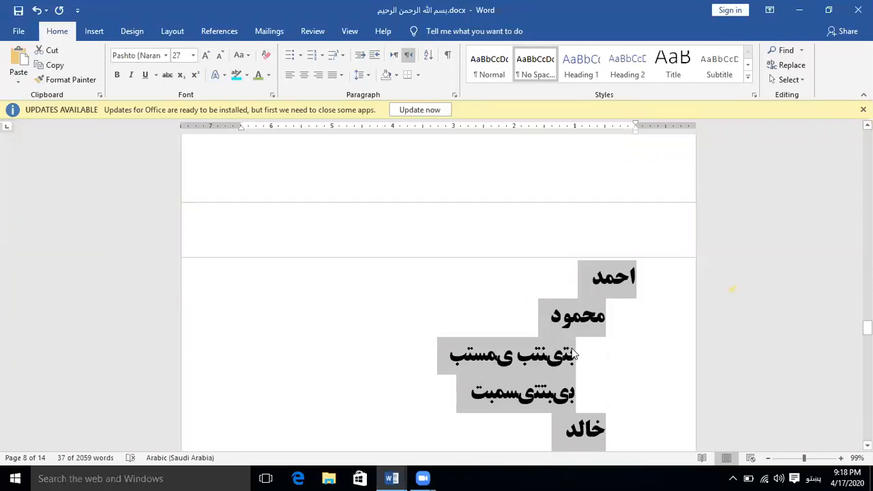
{"action": "scroll", "coordinate": [575, 372], "scroll_direction": "down", "scroll_amount": 10}
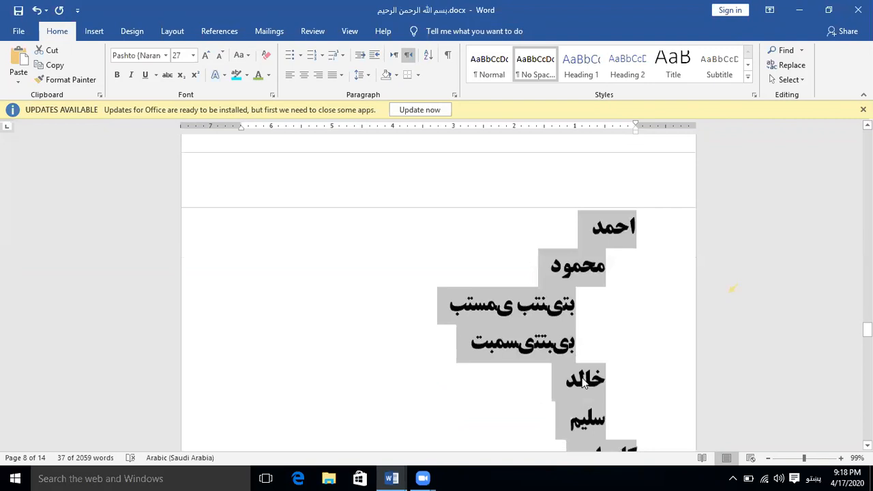
{"action": "scroll", "coordinate": [592, 367], "scroll_direction": "down", "scroll_amount": 20}
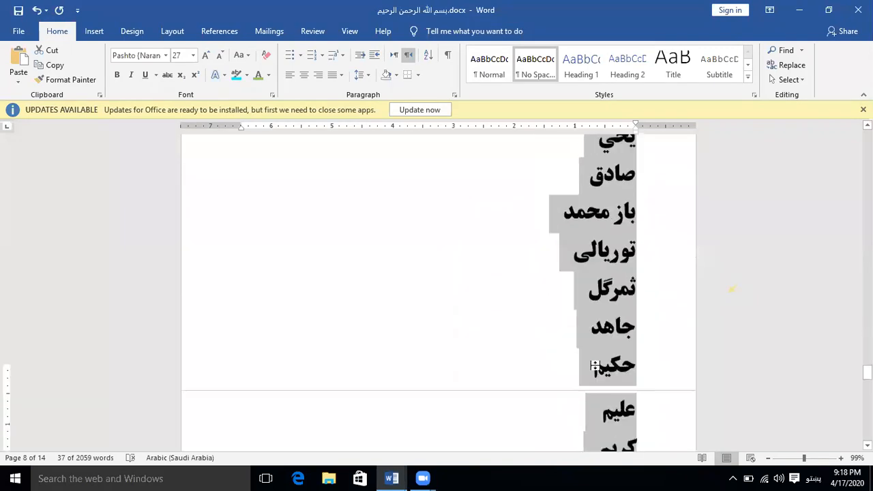
{"action": "left_click", "coordinate": [597, 244]}
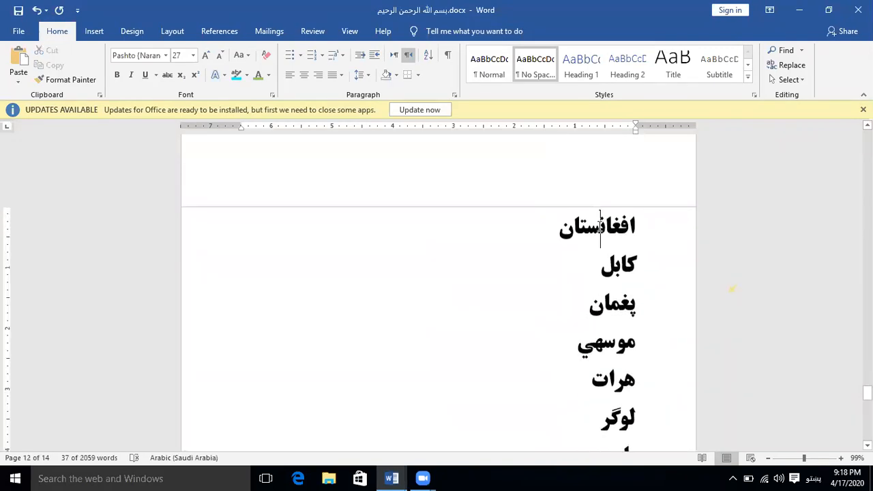
{"action": "double_click", "coordinate": [602, 228]}
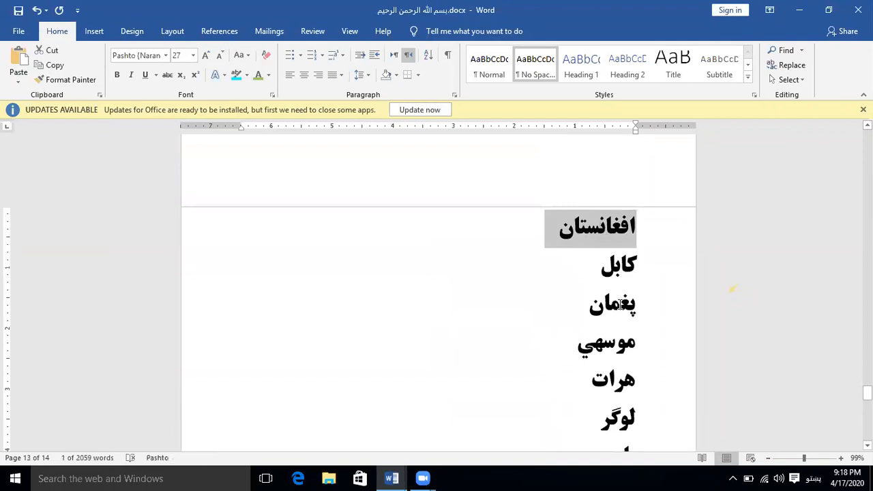
{"action": "scroll", "coordinate": [638, 392], "scroll_direction": "down", "scroll_amount": 4}
{"action": "scroll", "coordinate": [635, 395], "scroll_direction": "down", "scroll_amount": 5}
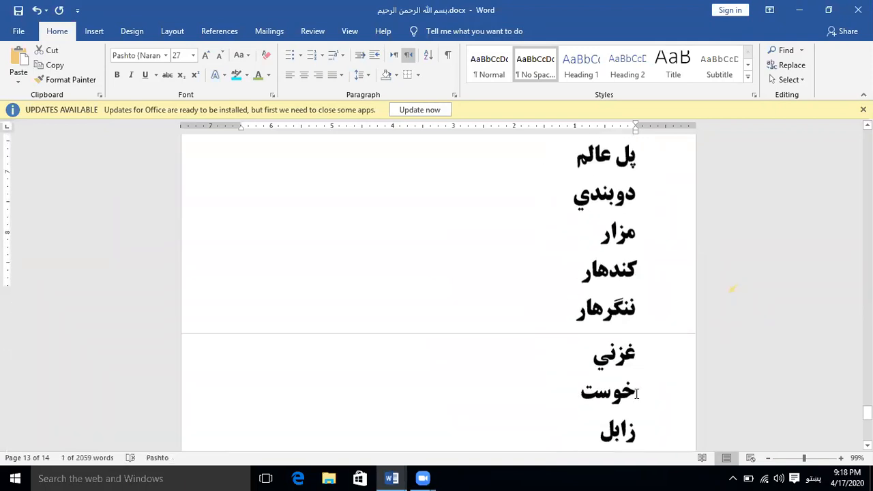
{"action": "scroll", "coordinate": [636, 392], "scroll_direction": "up", "scroll_amount": 3}
{"action": "scroll", "coordinate": [638, 379], "scroll_direction": "up", "scroll_amount": 3}
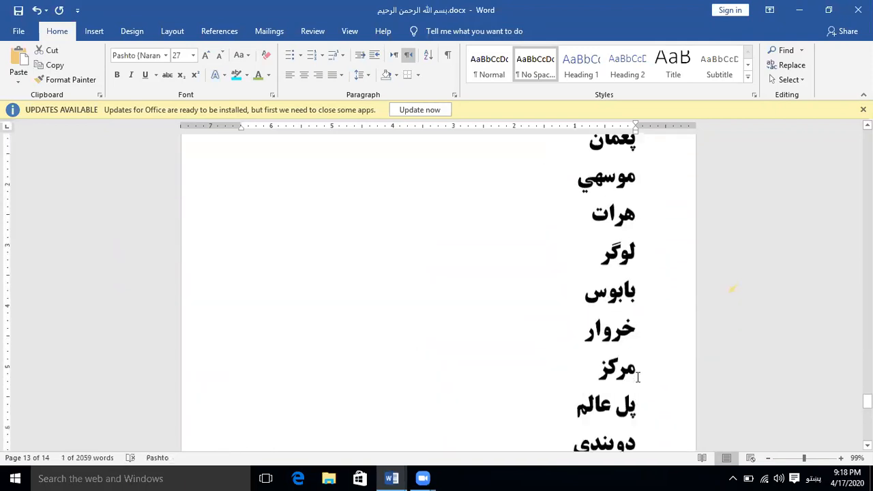
{"action": "scroll", "coordinate": [630, 381], "scroll_direction": "down", "scroll_amount": 2}
{"action": "scroll", "coordinate": [611, 406], "scroll_direction": "down", "scroll_amount": 1}
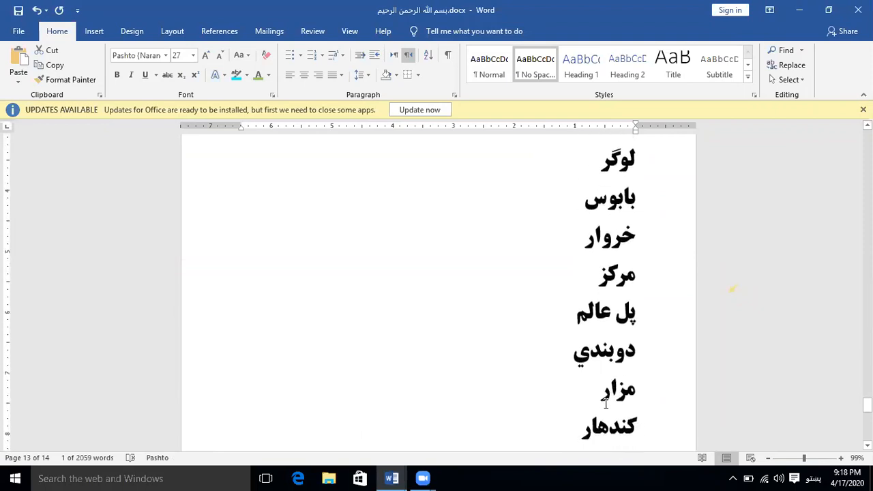
Insert a new line with the entry "پاکستان" between "دوبندي" and "مزار" in the list of places.
{"action": "left_click", "coordinate": [573, 356]}
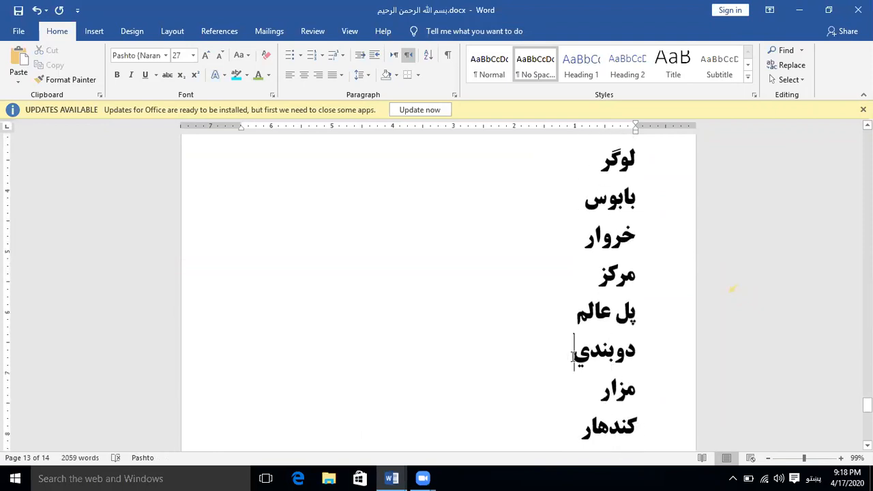
{"action": "key", "text": "Return"}
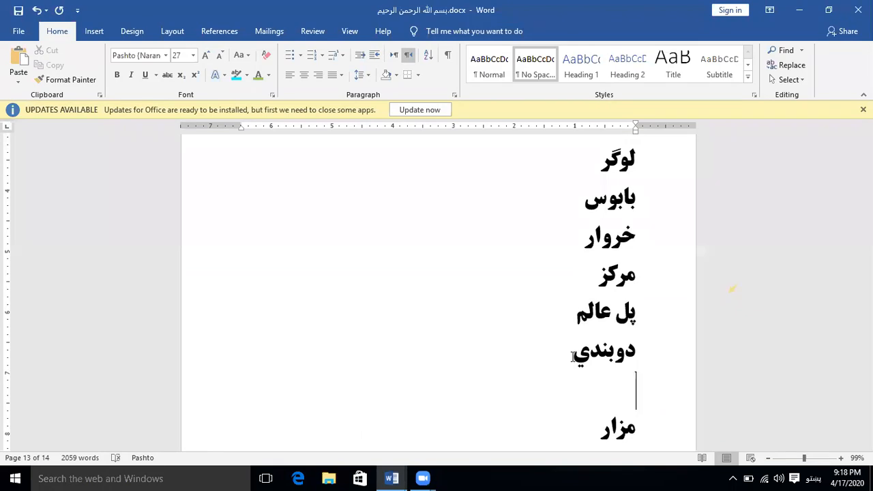
{"action": "type", "text": "پاکستان"}
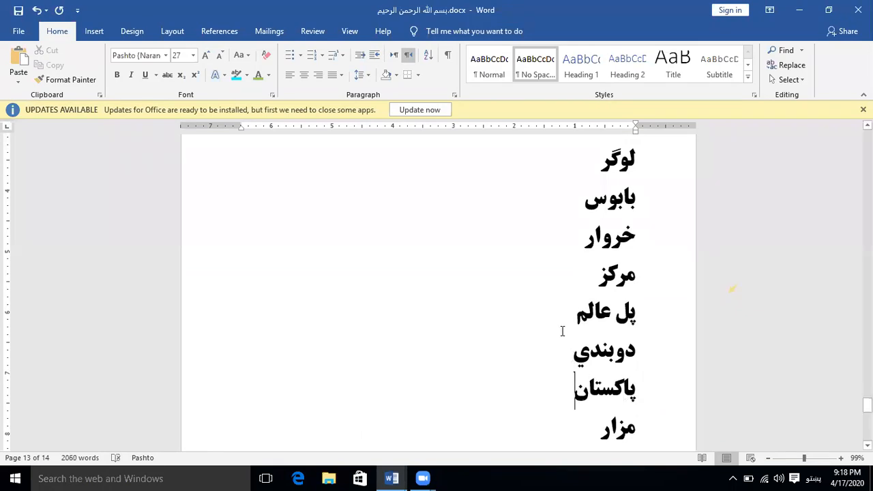
Apply standard numbering (1., 2., 3.) to the place entries from "افغانستان" through "پاکستان".
{"action": "scroll", "coordinate": [573, 296], "scroll_direction": "up", "scroll_amount": 5}
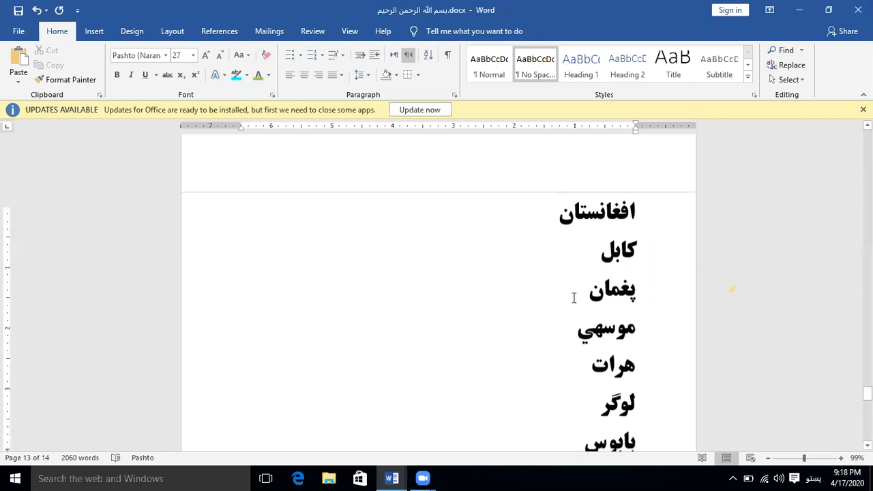
{"action": "left_click", "coordinate": [617, 225], "text": "shift"}
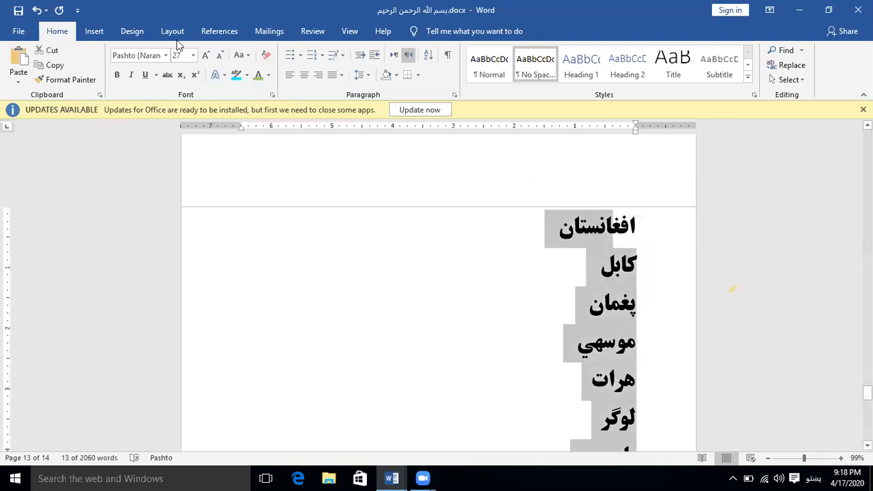
{"action": "left_click", "coordinate": [313, 55]}
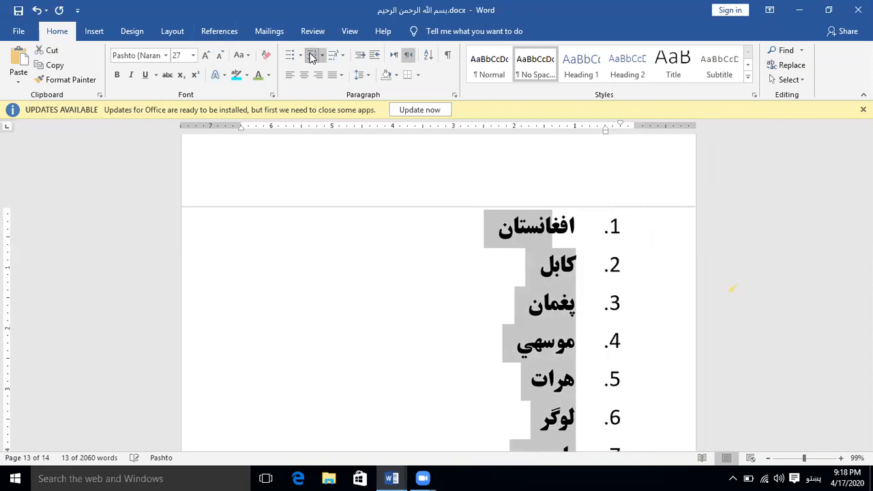
{"action": "scroll", "coordinate": [505, 281], "scroll_direction": "down", "scroll_amount": 2}
{"action": "scroll", "coordinate": [526, 284], "scroll_direction": "up", "scroll_amount": 3}
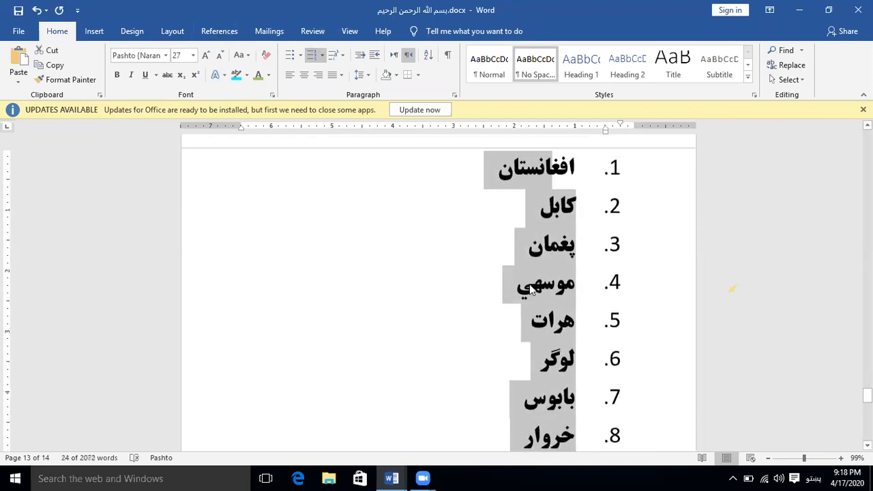
{"action": "left_click", "coordinate": [546, 262]}
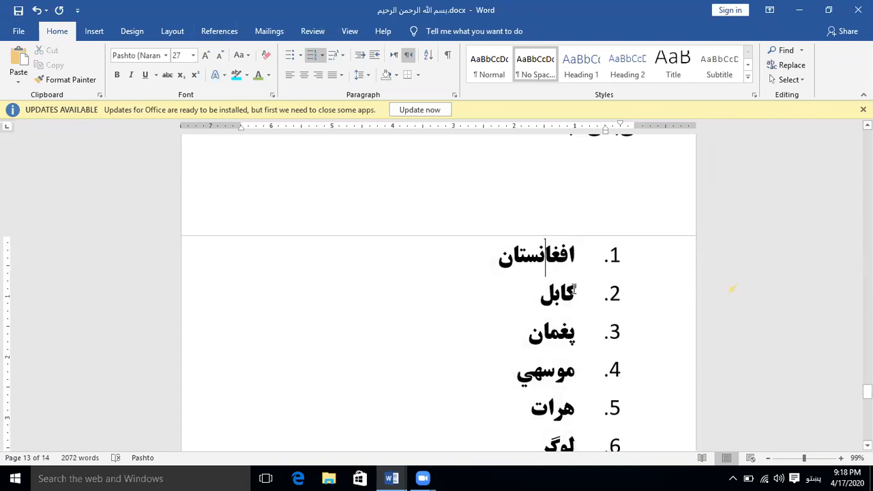
Demote "کابل" and "پغمان" under "افغانستان" to the second list level as items a and b.
{"action": "left_click", "coordinate": [579, 294]}
{"action": "key", "text": "Tab"}
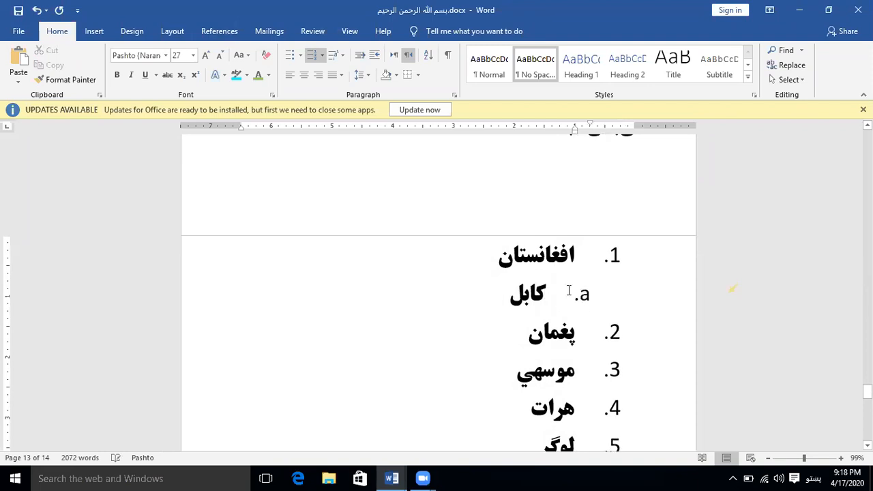
{"action": "left_click", "coordinate": [584, 331]}
{"action": "key", "text": "Tab"}
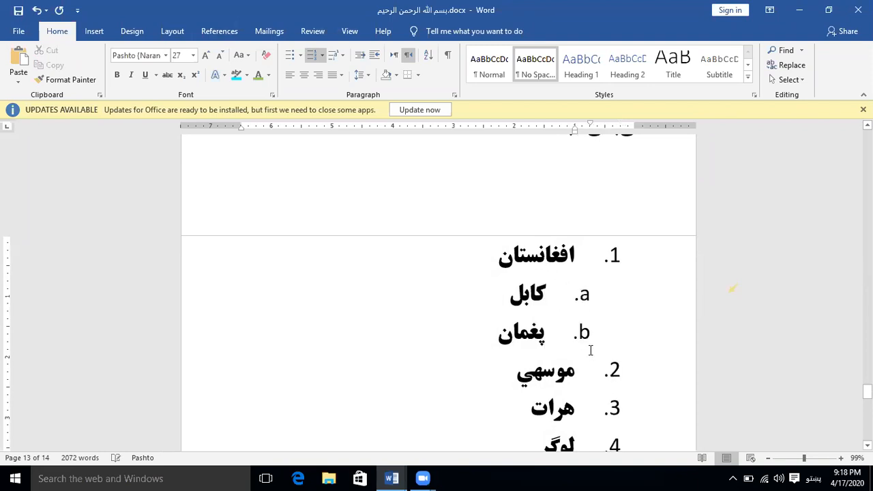
Try promoting "پغمان" to the first level and removing its number, and restore it to the second level.
{"action": "key", "text": "shift+Tab"}
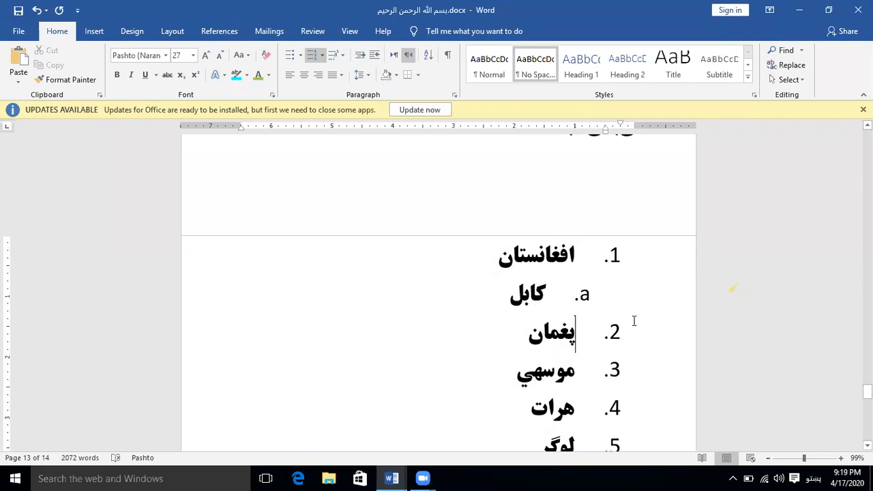
{"action": "key", "text": "BackSpace"}
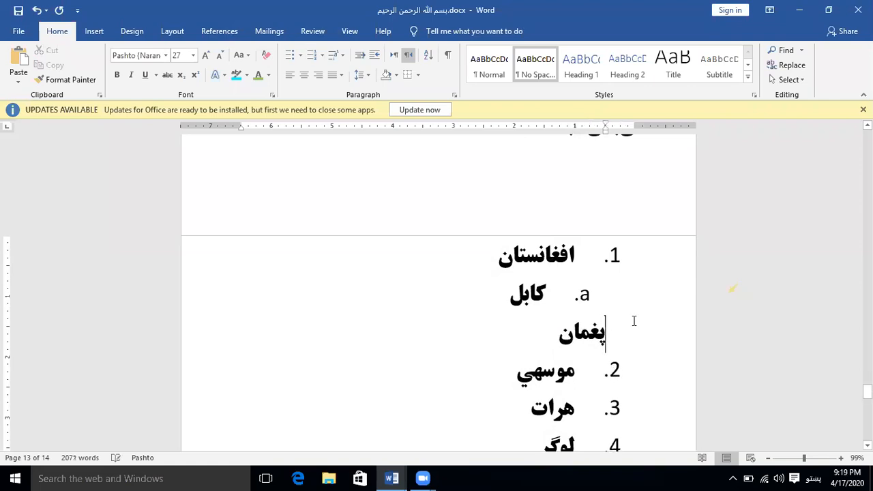
{"action": "key", "text": "ctrl+z"}
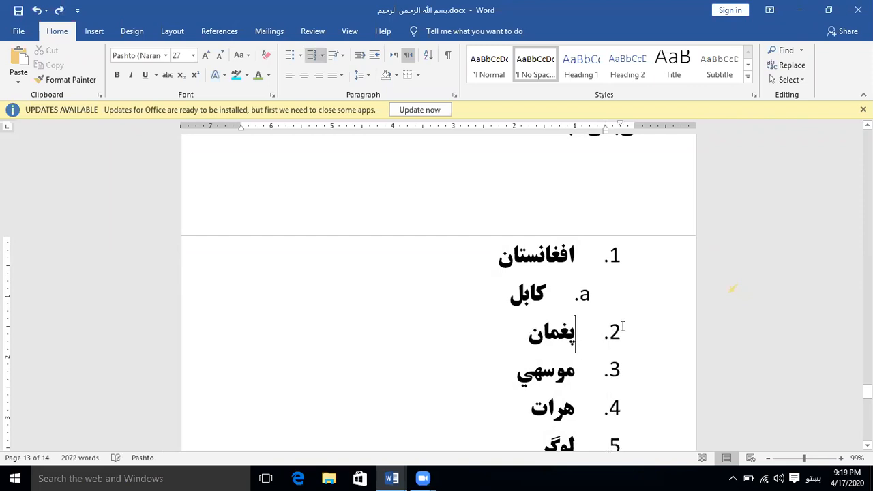
{"action": "key", "text": "Tab"}
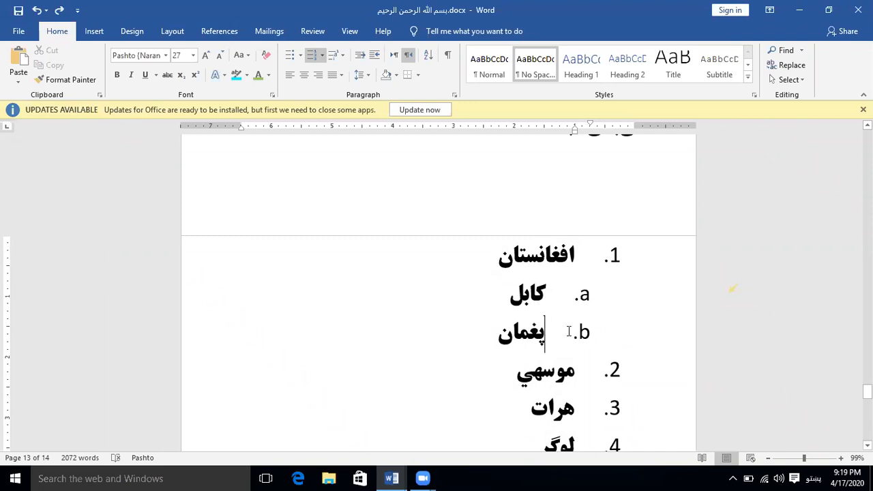
Demote "پغمان" and "موسهي" under "کابل" to the third list level as items i and ii.
{"action": "key", "text": "Tab"}
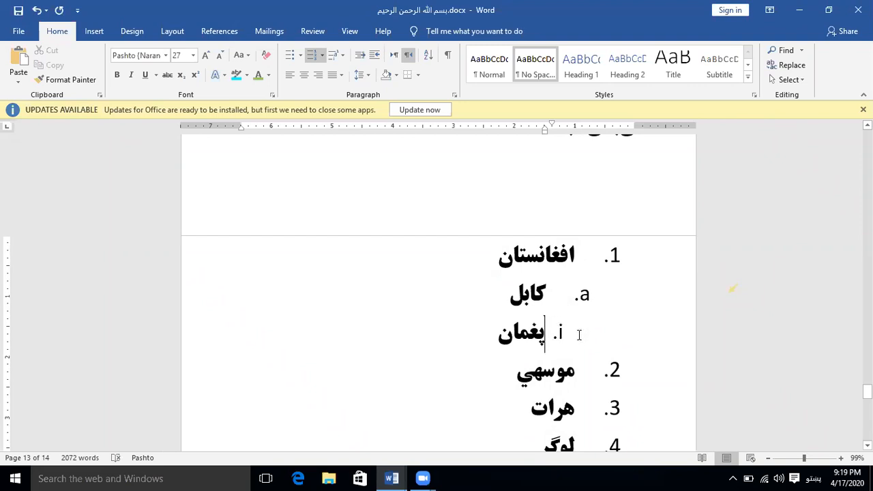
{"action": "scroll", "coordinate": [580, 324], "scroll_direction": "down", "scroll_amount": 1}
{"action": "left_click", "coordinate": [574, 308]}
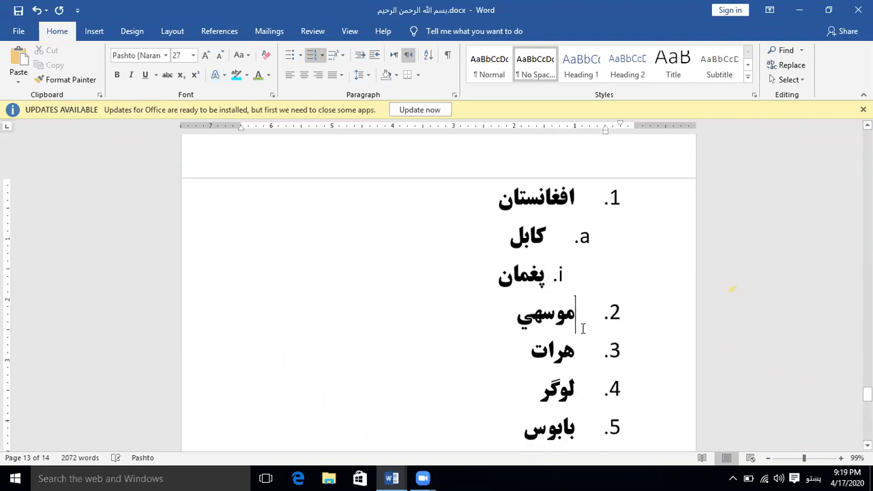
{"action": "key", "text": "Tab"}
{"action": "key", "text": "Tab"}
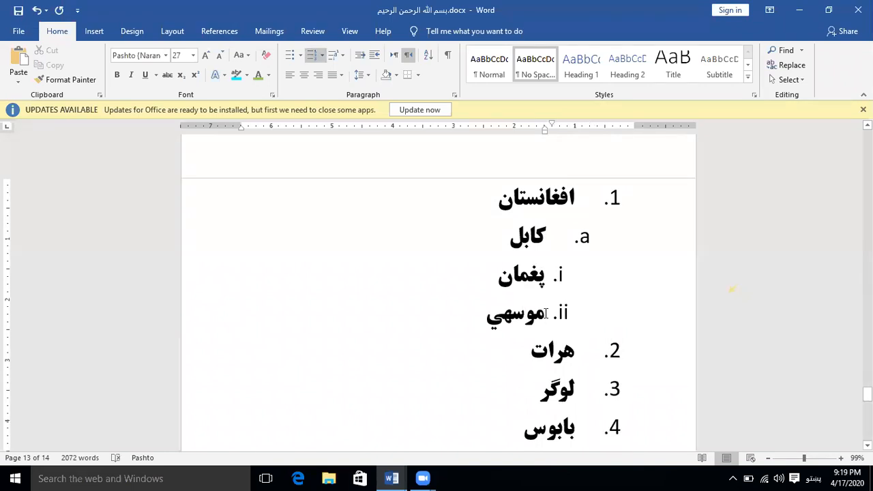
Demote "هرات" and "لوگر" to the second list level as items b and c under "افغانستان".
{"action": "scroll", "coordinate": [546, 308], "scroll_direction": "down", "scroll_amount": 1}
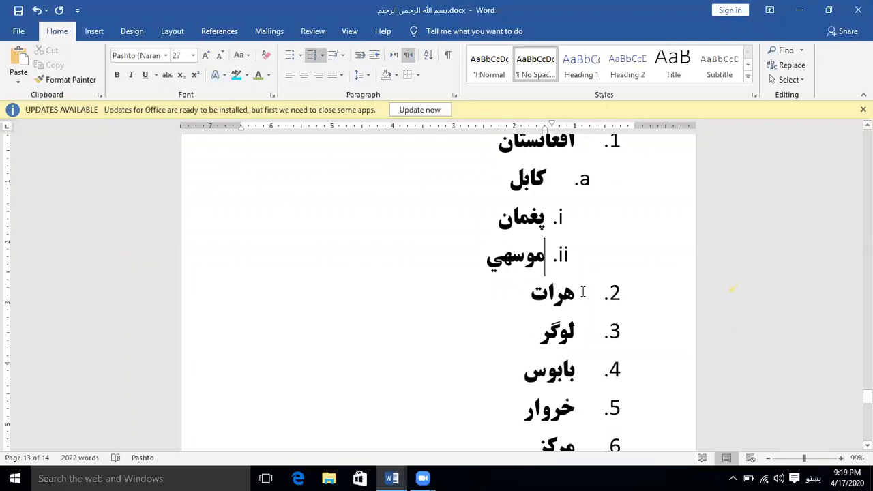
{"action": "left_click", "coordinate": [581, 292]}
{"action": "key", "text": "Tab"}
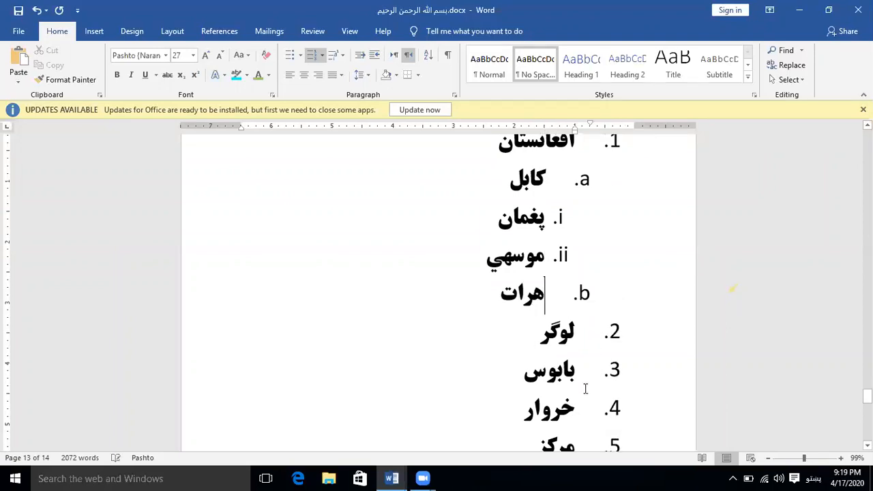
{"action": "left_click", "coordinate": [577, 334]}
{"action": "key", "text": "Tab"}
Demote "بابوس" and "خروار" under "لوگر" to the fourth list level as items 1 and 2.
{"action": "left_click", "coordinate": [579, 374]}
{"action": "key", "text": "Tab"}
{"action": "key", "text": "Tab"}
{"action": "key", "text": "Tab"}
{"action": "left_click", "coordinate": [578, 413]}
{"action": "key", "text": "Tab"}
{"action": "key", "text": "Tab"}
{"action": "key", "text": "Tab"}
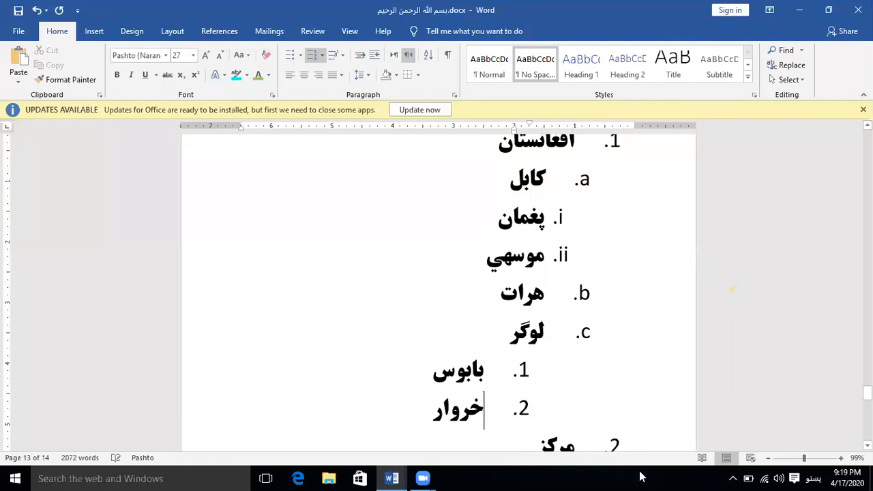
{"action": "left_click", "coordinate": [471, 411]}
Demote "مرکز" and "پل عالم" to the fourth list level as items 3 and 4 under "لوگر".
{"action": "scroll", "coordinate": [512, 399], "scroll_direction": "down", "scroll_amount": 3}
{"action": "left_click", "coordinate": [573, 330]}
{"action": "key", "text": "Tab"}
{"action": "key", "text": "Tab"}
{"action": "key", "text": "Tab"}
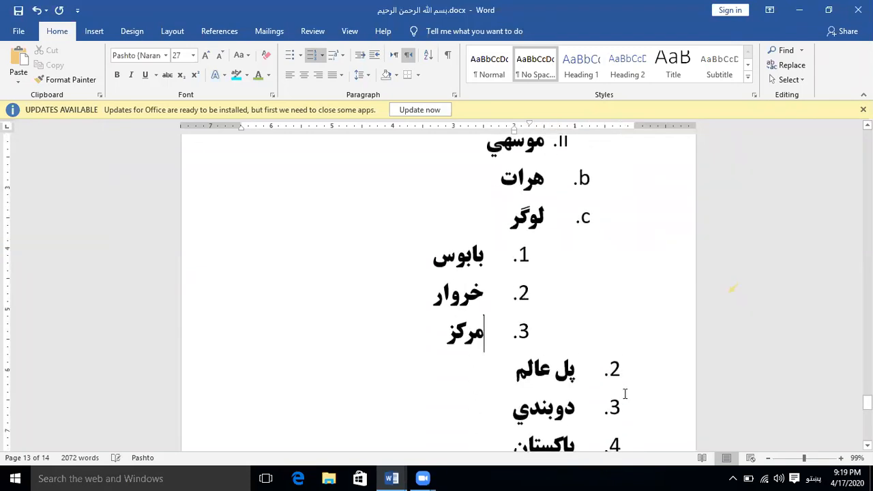
{"action": "left_click", "coordinate": [569, 368]}
{"action": "left_click", "coordinate": [580, 369]}
{"action": "key", "text": "Tab"}
{"action": "key", "text": "Tab"}
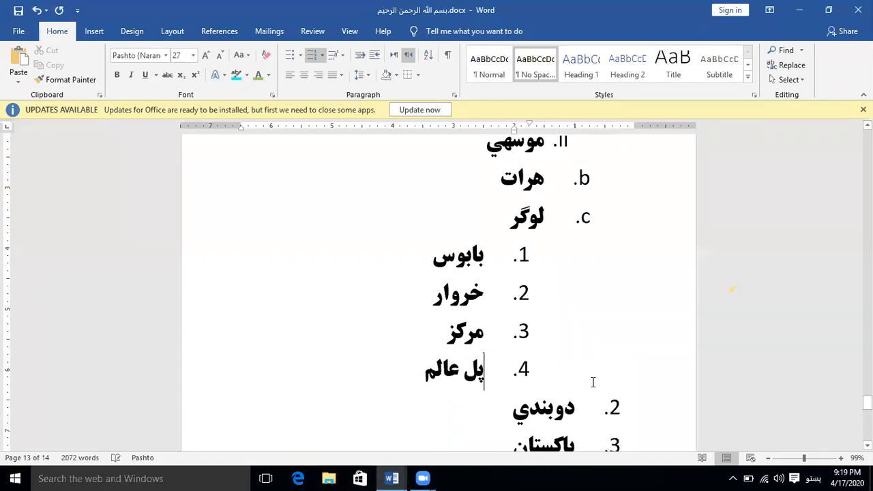
Demote "دوبندي" to the fourth list level as item 5 under "لوگر".
{"action": "scroll", "coordinate": [603, 401], "scroll_direction": "down", "scroll_amount": 2}
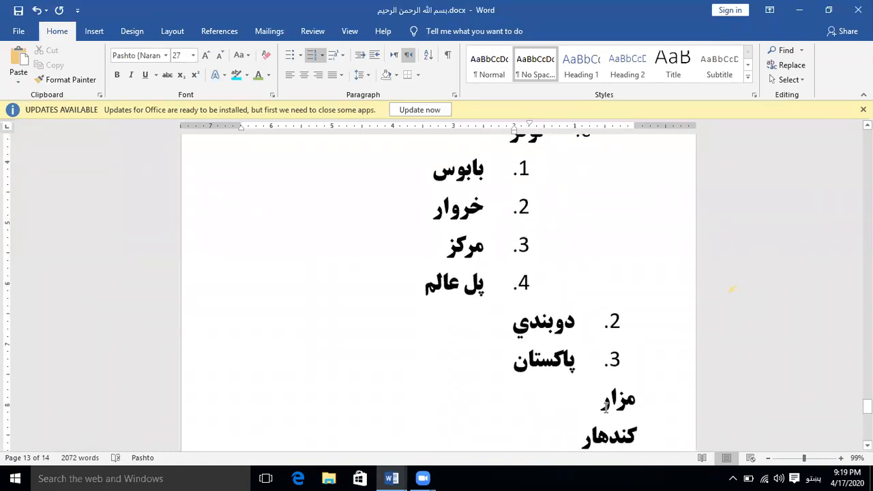
{"action": "left_click", "coordinate": [586, 336]}
{"action": "key", "text": "Tab"}
{"action": "key", "text": "Tab"}
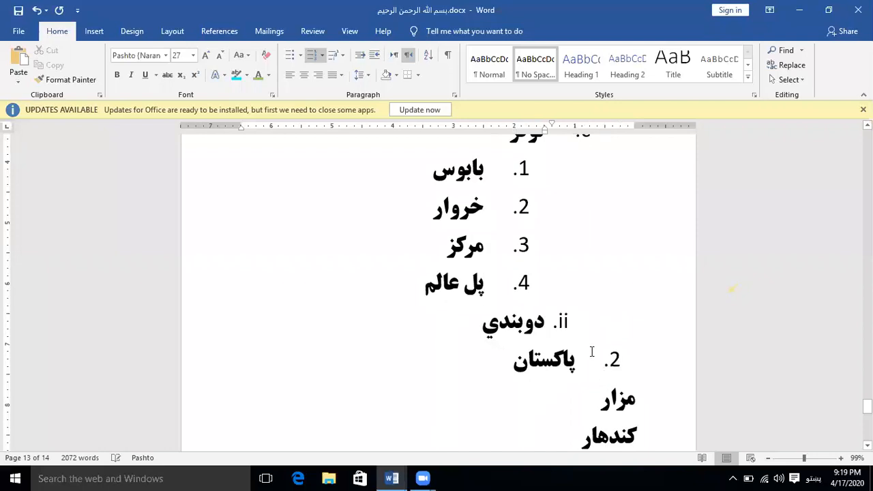
{"action": "key", "text": "Tab"}
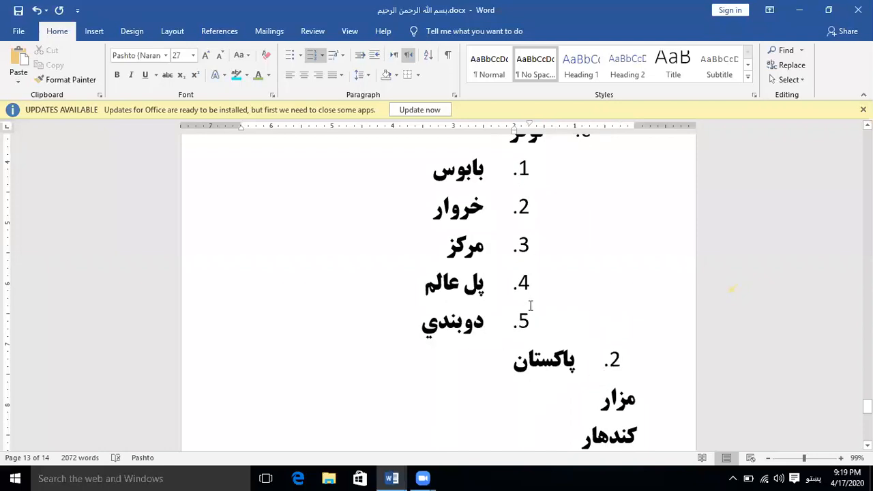
Review the levels and numbering of the multilevel list from "افغانستان" through "پاکستان".
{"action": "scroll", "coordinate": [531, 306], "scroll_direction": "up", "scroll_amount": 1}
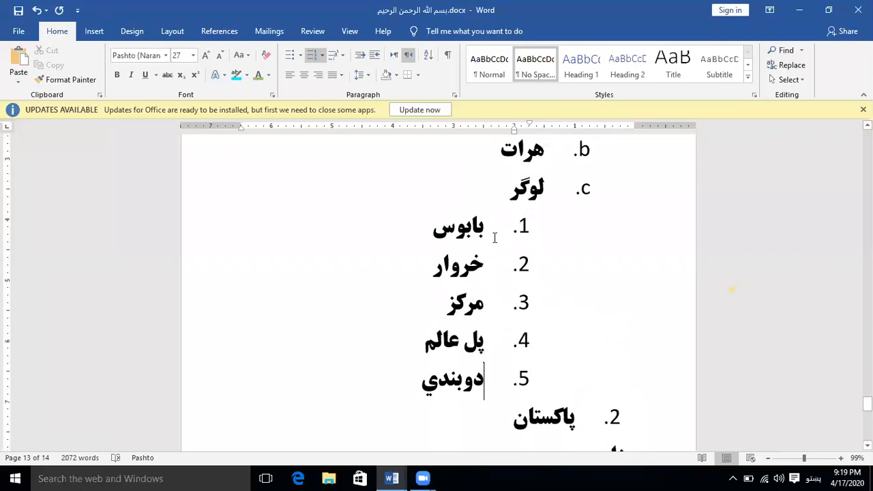
{"action": "scroll", "coordinate": [499, 316], "scroll_direction": "up", "scroll_amount": 2}
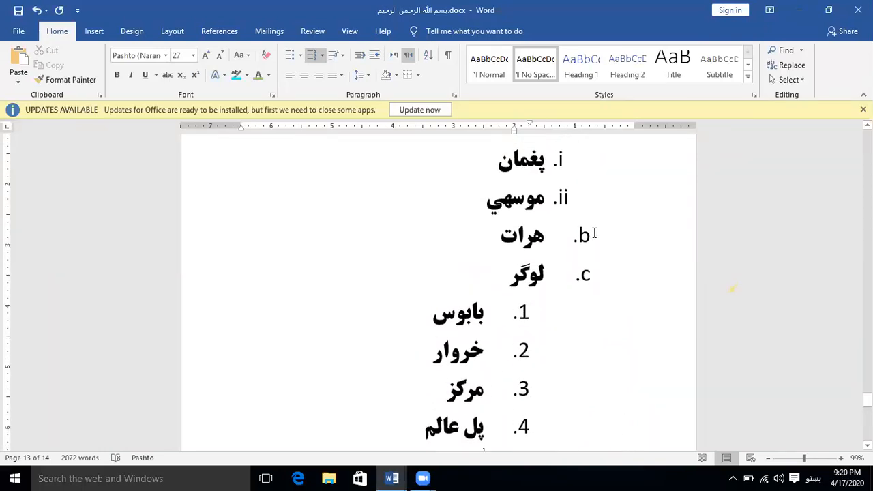
{"action": "scroll", "coordinate": [591, 236], "scroll_direction": "up", "scroll_amount": 2}
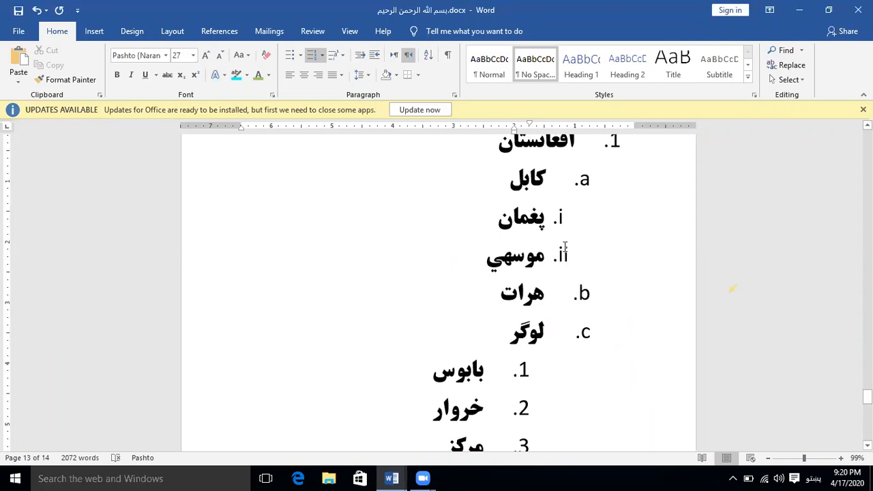
{"action": "scroll", "coordinate": [565, 247], "scroll_direction": "up", "scroll_amount": 1}
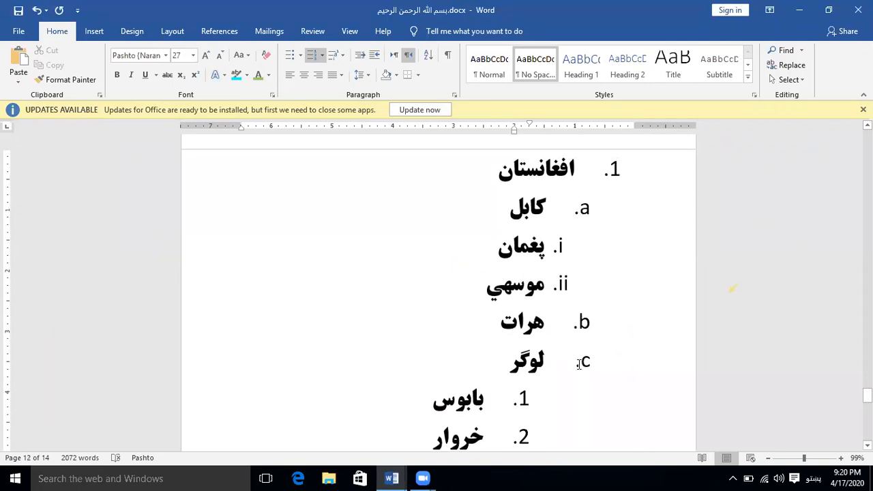
{"action": "scroll", "coordinate": [573, 349], "scroll_direction": "down", "scroll_amount": 8}
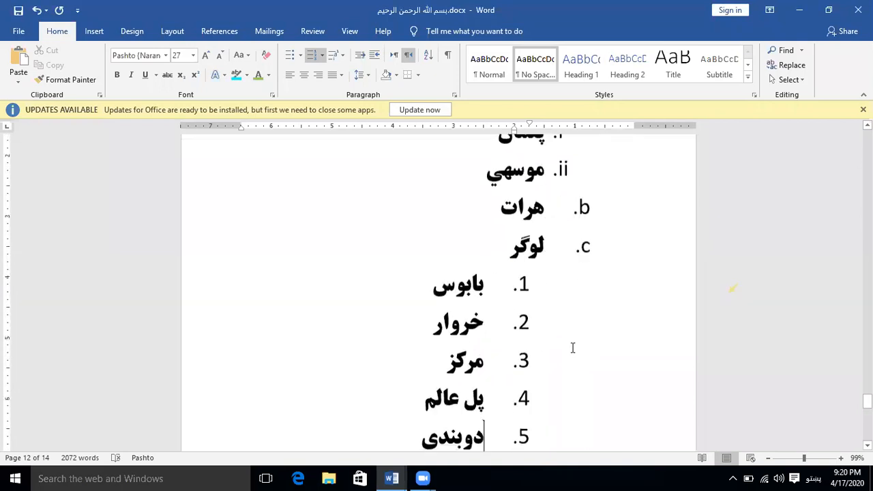
{"action": "left_click", "coordinate": [573, 332]}
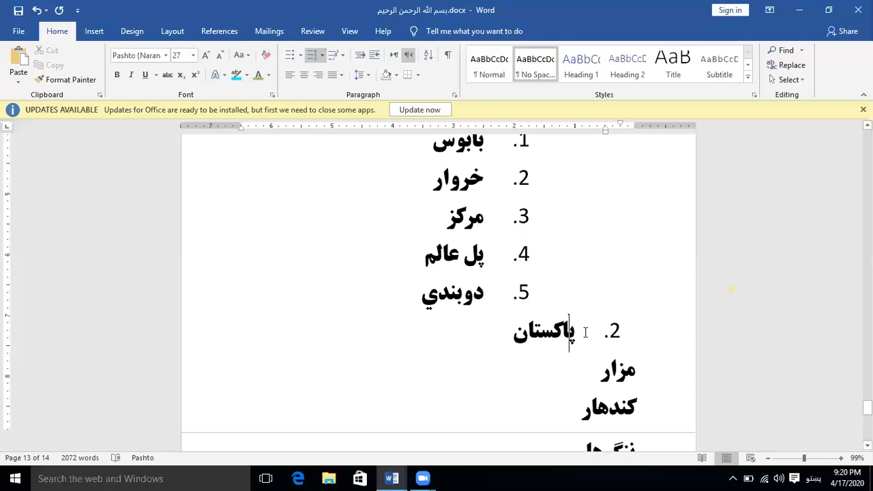
{"action": "scroll", "coordinate": [585, 332], "scroll_direction": "up", "scroll_amount": 9}
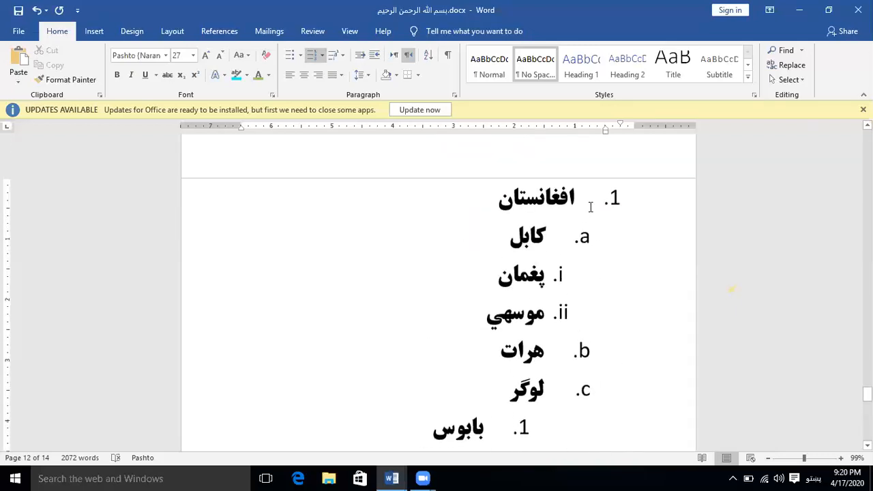
{"action": "scroll", "coordinate": [626, 440], "scroll_direction": "down", "scroll_amount": 10}
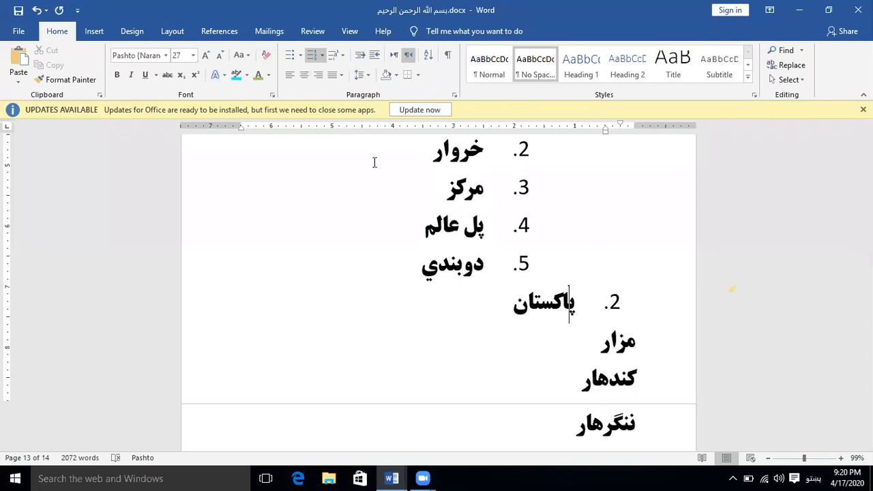
{"action": "left_click", "coordinate": [469, 225]}
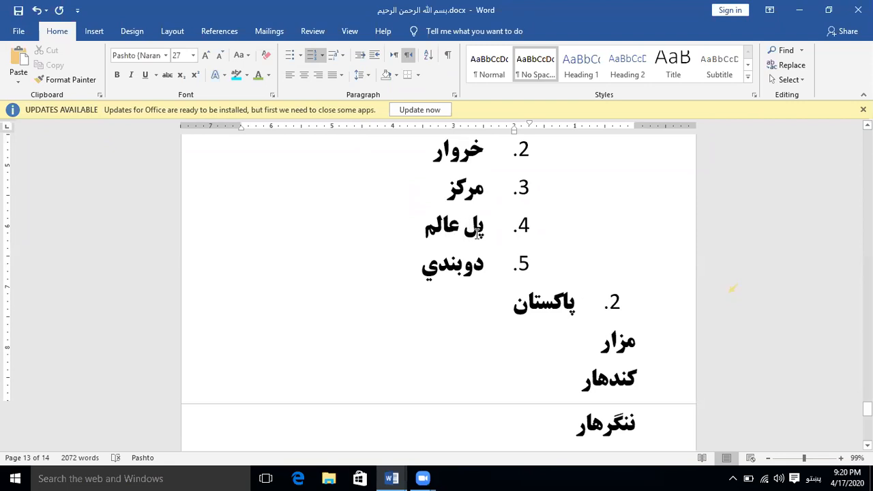
Start a new blank line below the English sentence at the end of the document.
{"action": "scroll", "coordinate": [516, 306], "scroll_direction": "down", "scroll_amount": 4}
{"action": "scroll", "coordinate": [556, 294], "scroll_direction": "up", "scroll_amount": 1}
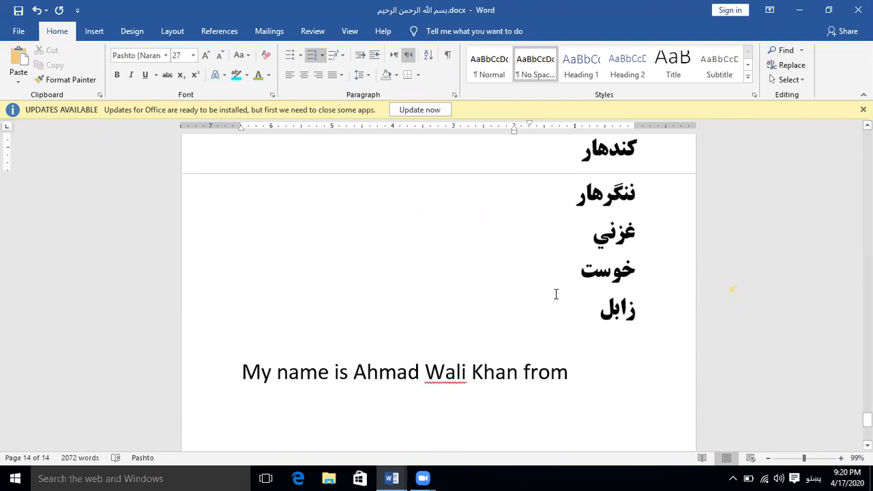
{"action": "left_click", "coordinate": [577, 276]}
{"action": "scroll", "coordinate": [382, 232], "scroll_direction": "up", "scroll_amount": 1}
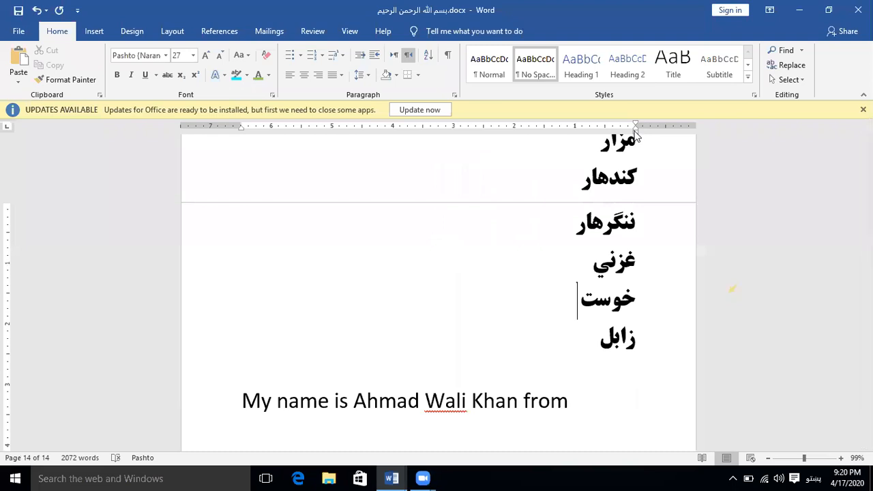
{"action": "scroll", "coordinate": [612, 363], "scroll_direction": "down", "scroll_amount": 2}
{"action": "left_click", "coordinate": [612, 364]}
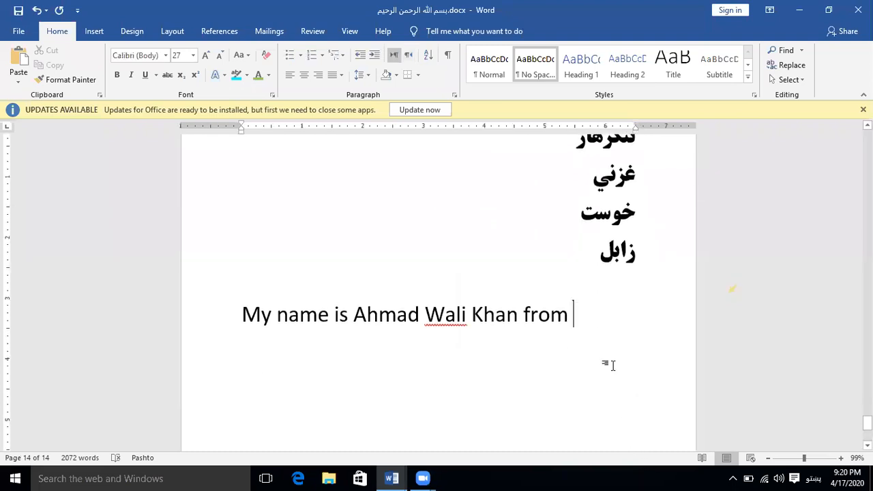
{"action": "key", "text": "Return"}
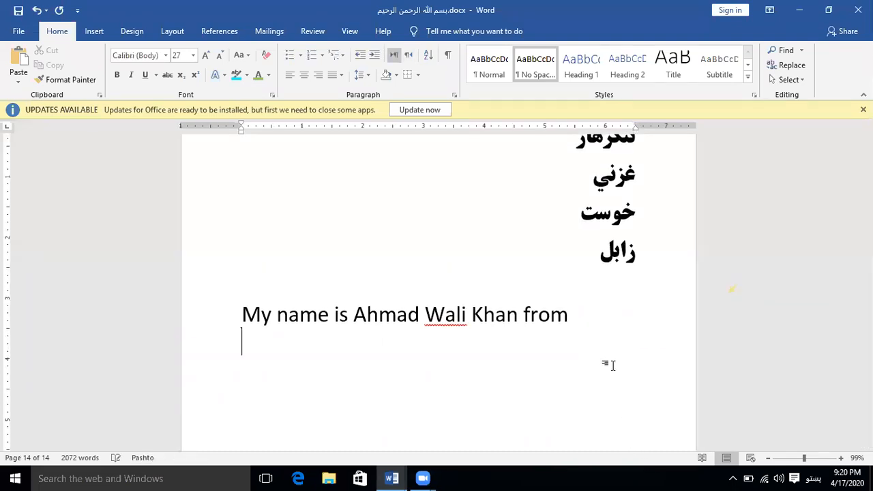
Set the blank line below the English sentence to right-to-left direction and increase its indent by two levels.
{"action": "key", "text": "ctrl+Shift_R"}
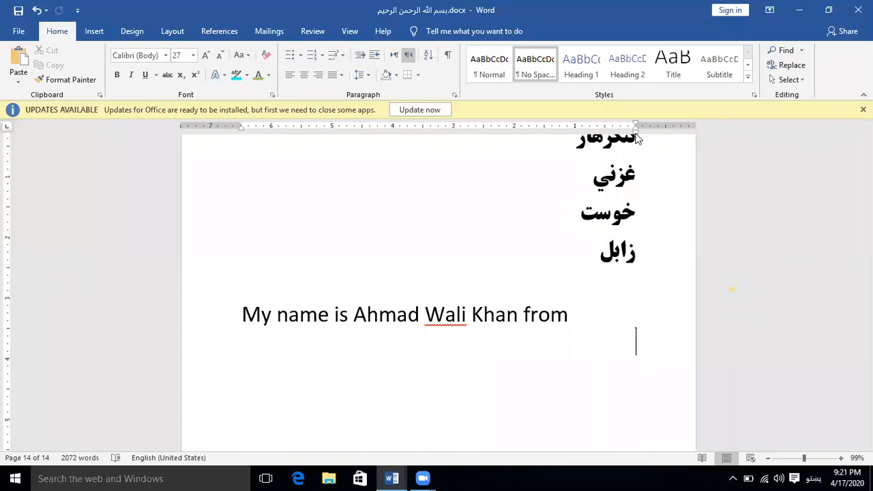
{"action": "left_click_drag", "start_coordinate": [635, 132], "coordinate": [636, 133]}
{"action": "key", "text": "Tab"}
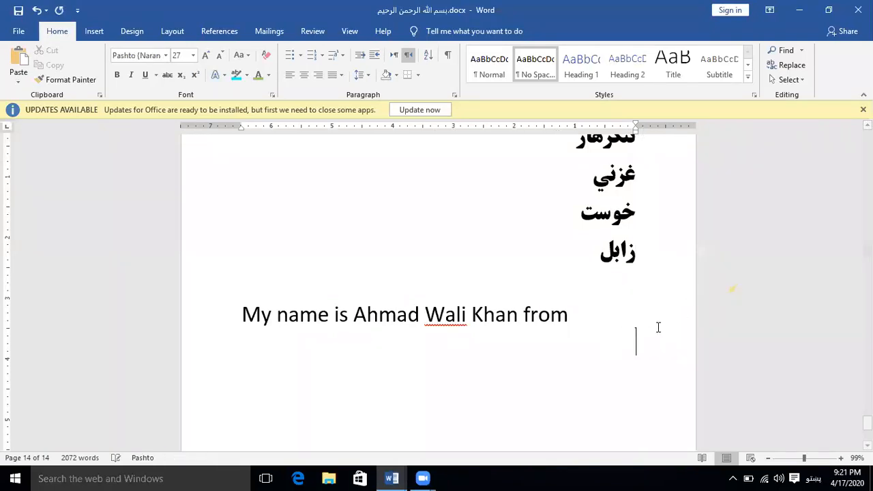
{"action": "left_click", "coordinate": [374, 55]}
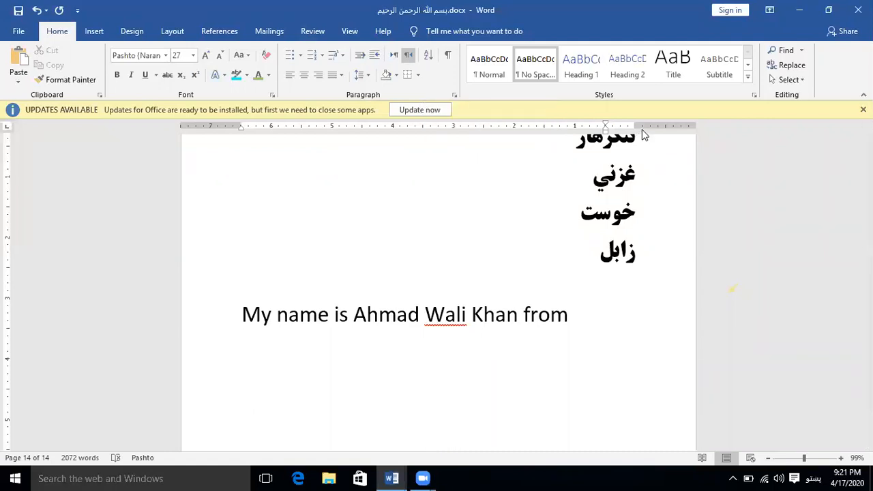
{"action": "left_click_drag", "start_coordinate": [640, 130], "coordinate": [640, 128]}
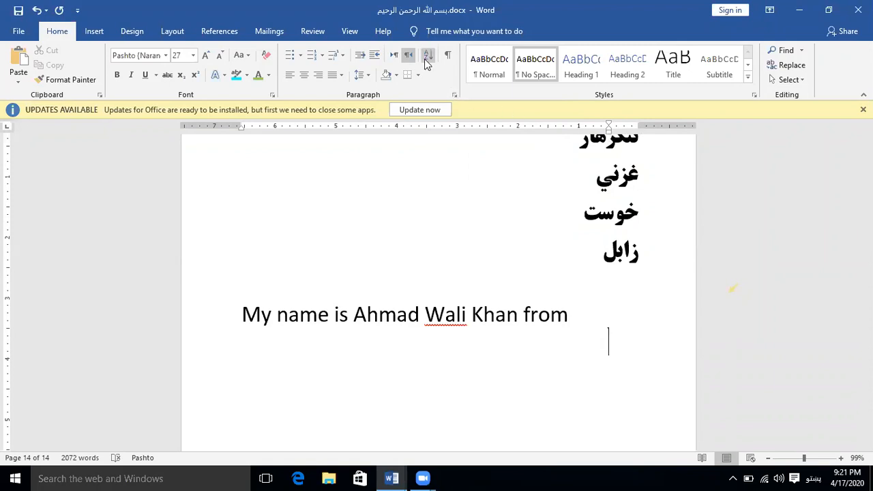
{"action": "left_click", "coordinate": [377, 55]}
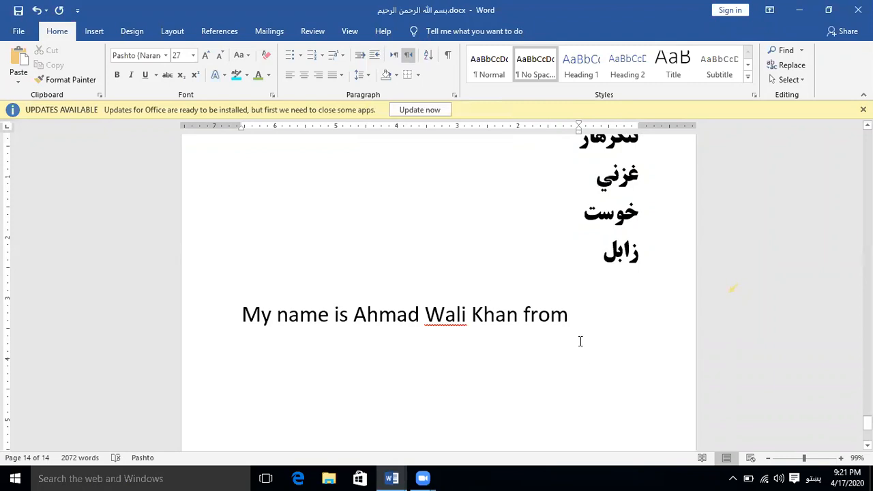
Enter "ل" on the indented line, increase its indent by one level and decrease it by two levels.
{"action": "type", "text": "ل"}
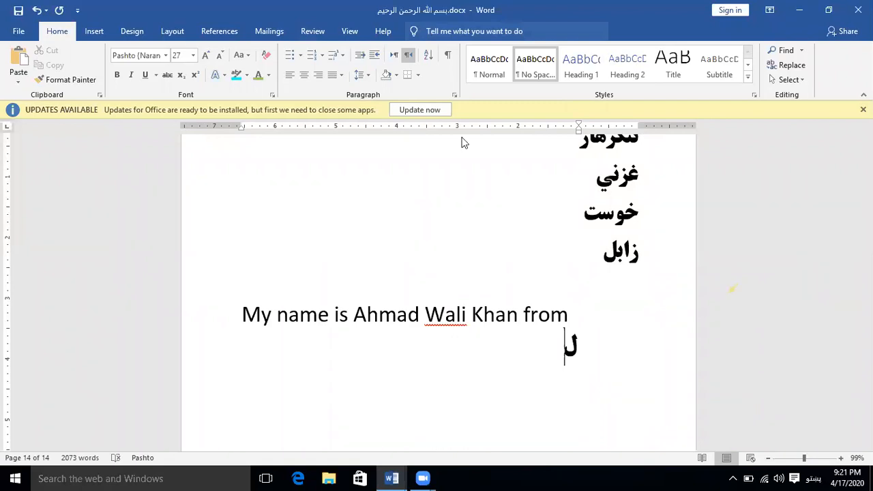
{"action": "left_click", "coordinate": [375, 56]}
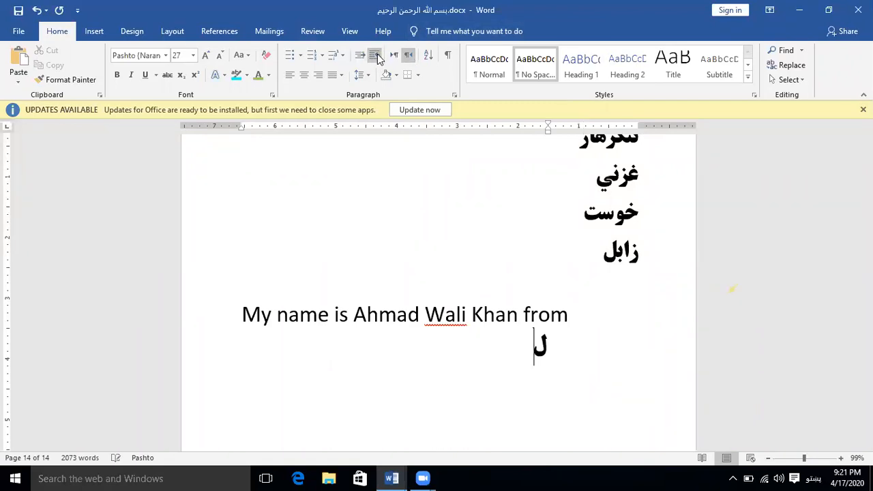
{"action": "left_click", "coordinate": [364, 57]}
{"action": "left_click", "coordinate": [363, 57]}
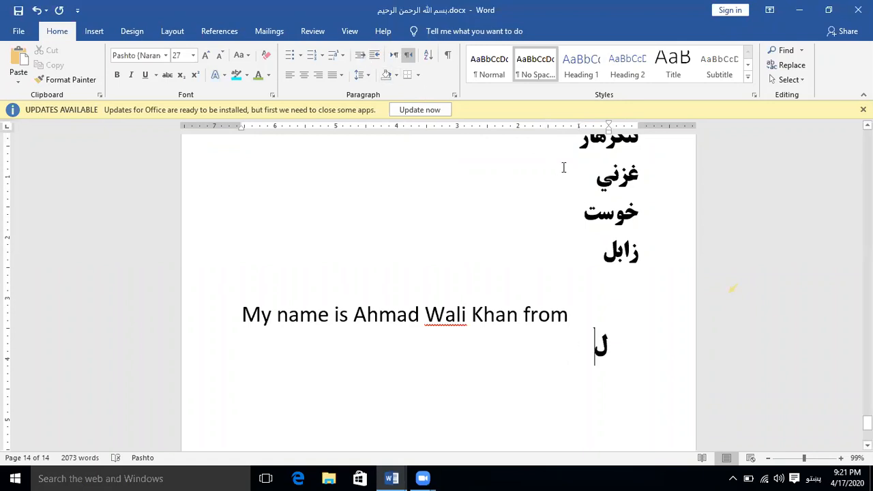
Set the right indent of the "ل" line to about 2 inches and bring its left indent slightly inward.
{"action": "mouse_move", "coordinate": [609, 129]}
{"action": "left_mouse_down"}
{"action": "mouse_move", "coordinate": [557, 131]}
{"action": "mouse_move", "coordinate": [489, 150]}
{"action": "mouse_move", "coordinate": [529, 164]}
{"action": "mouse_move", "coordinate": [499, 164]}
{"action": "mouse_move", "coordinate": [521, 166]}
{"action": "mouse_move", "coordinate": [500, 169]}
{"action": "mouse_move", "coordinate": [511, 168]}
{"action": "left_mouse_up"}
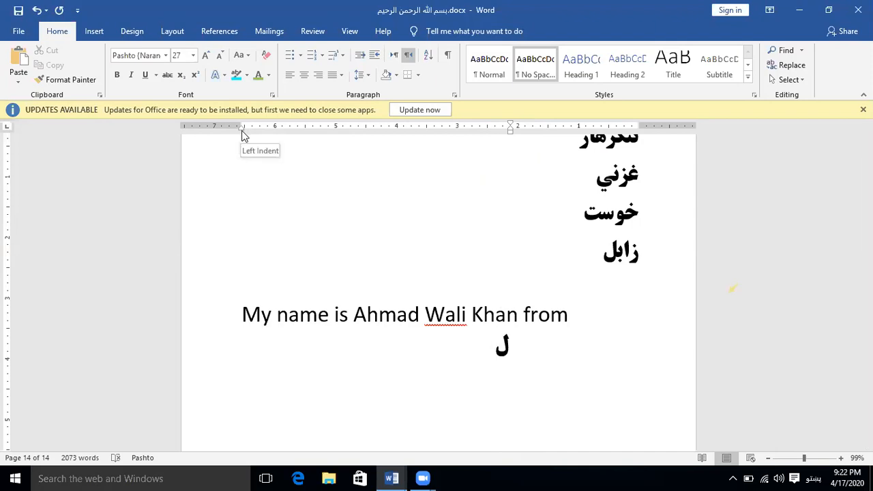
{"action": "mouse_move", "coordinate": [241, 129]}
{"action": "left_mouse_down"}
{"action": "mouse_move", "coordinate": [254, 132]}
{"action": "mouse_move", "coordinate": [232, 127]}
{"action": "mouse_move", "coordinate": [242, 132]}
{"action": "left_mouse_up"}
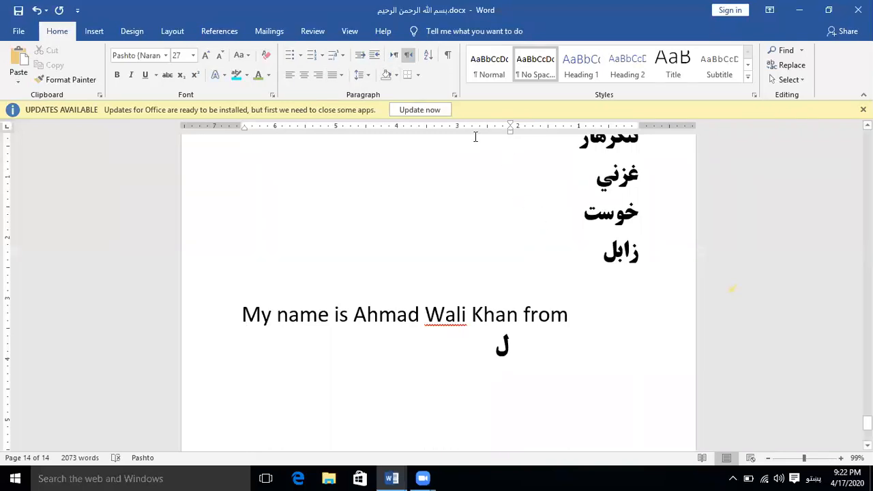
{"action": "left_click", "coordinate": [375, 57]}
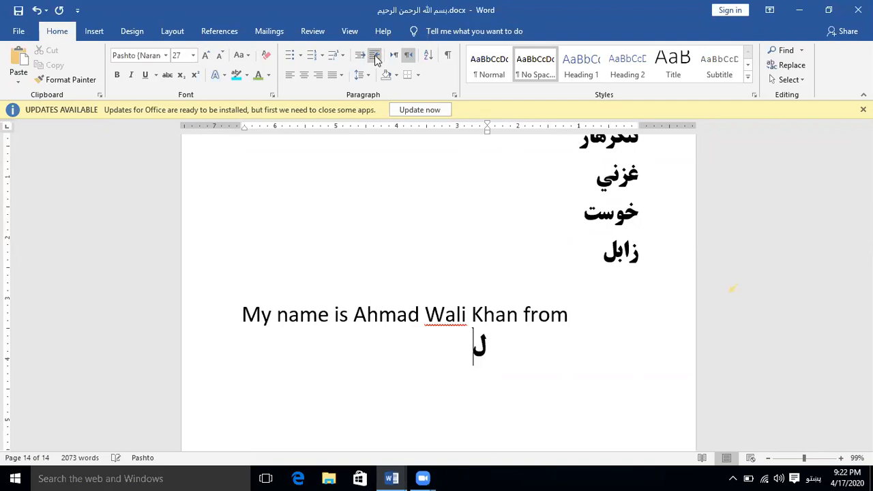
{"action": "left_click", "coordinate": [360, 57]}
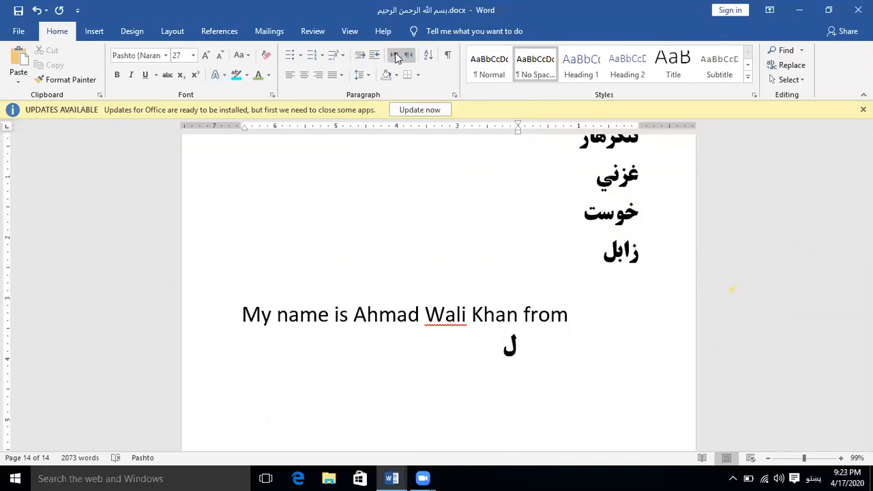
Switch the "ل" line to left-to-right text direction and back to right-to-left.
{"action": "left_click", "coordinate": [400, 58]}
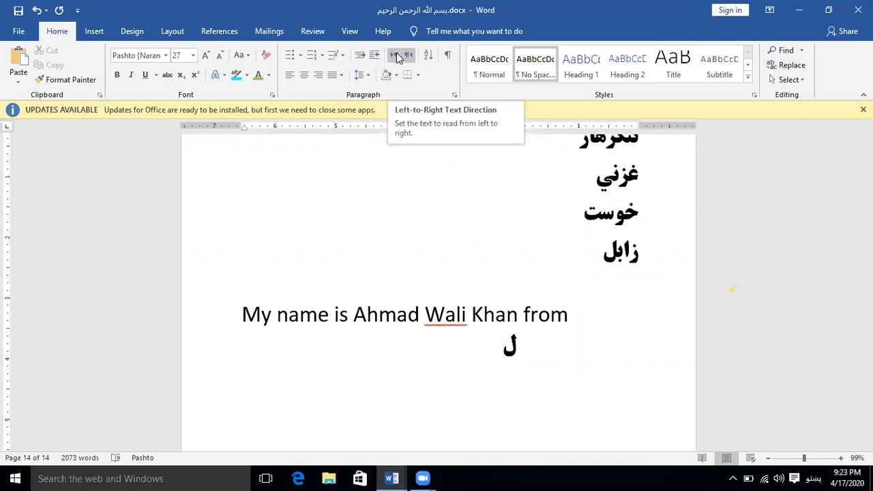
{"action": "left_click", "coordinate": [394, 58]}
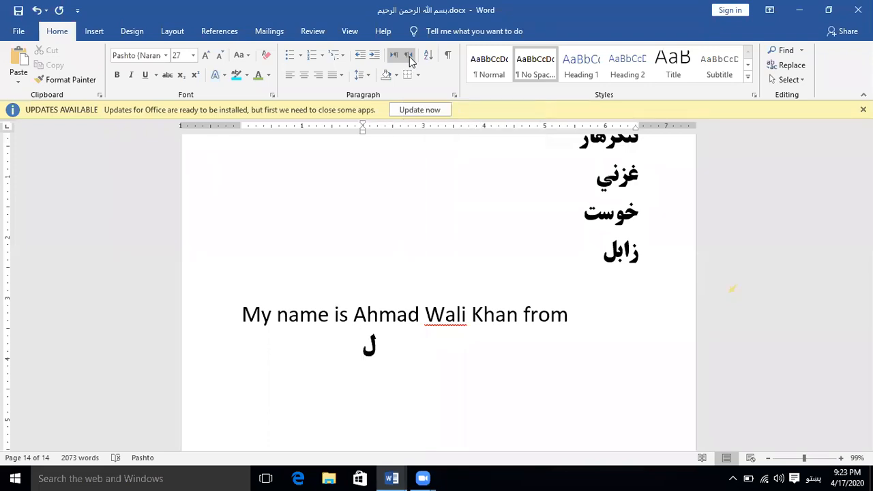
{"action": "left_click", "coordinate": [408, 55]}
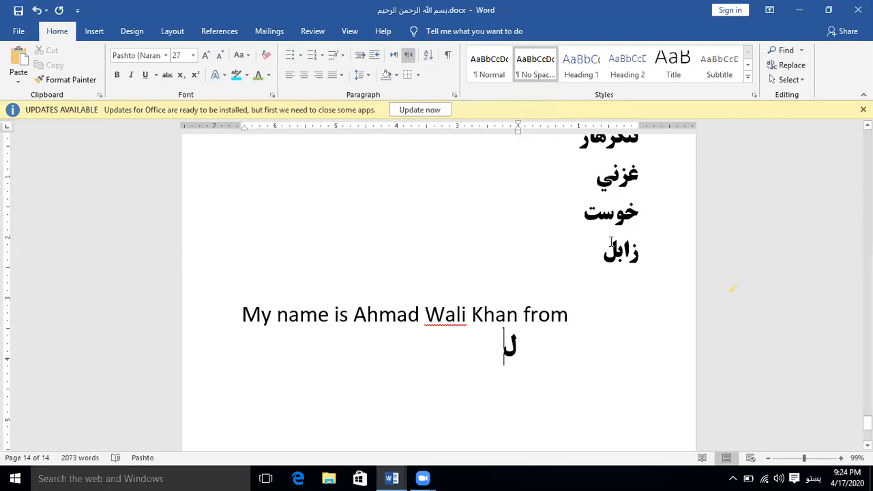
Select the entire list of names that precedes the multilevel country list, from its last line up to its first.
{"action": "scroll", "coordinate": [618, 250], "scroll_direction": "up", "scroll_amount": 3}
{"action": "scroll", "coordinate": [619, 246], "scroll_direction": "up", "scroll_amount": 15}
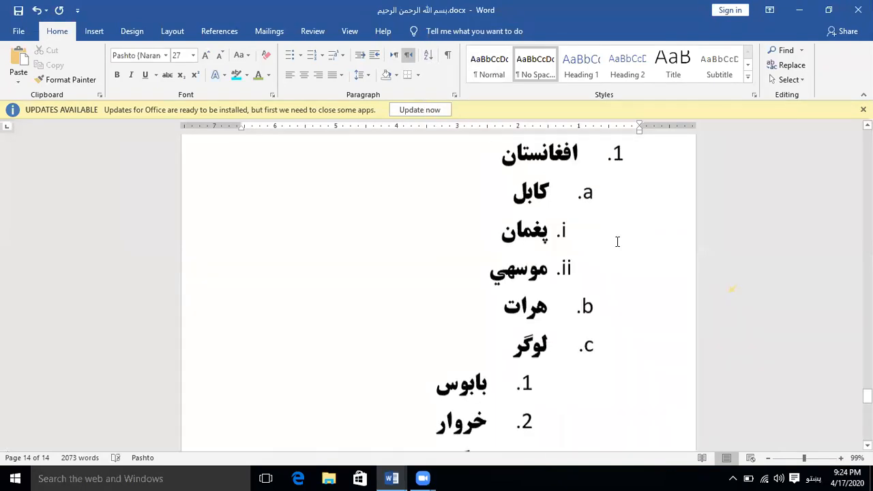
{"action": "scroll", "coordinate": [617, 237], "scroll_direction": "down", "scroll_amount": 2}
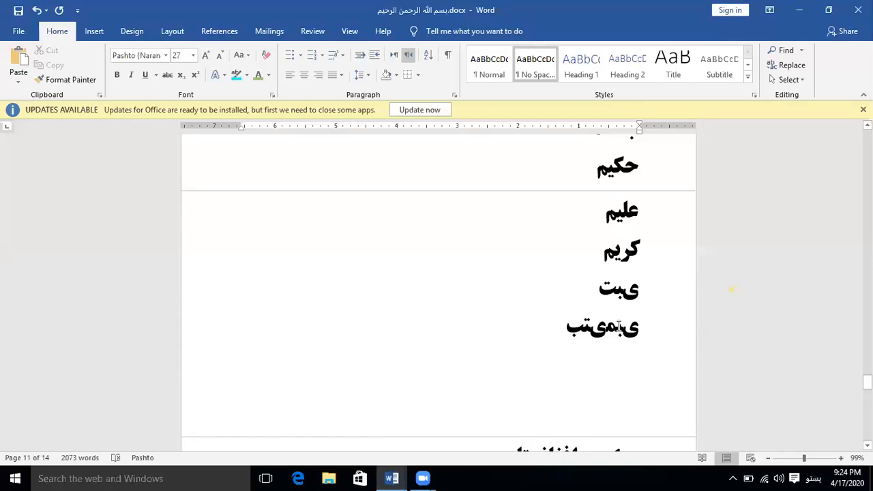
{"action": "left_click_drag", "start_coordinate": [578, 327], "coordinate": [599, 198]}
{"action": "scroll", "coordinate": [601, 204], "scroll_direction": "up", "scroll_amount": 2}
{"action": "scroll", "coordinate": [600, 205], "scroll_direction": "up", "scroll_amount": 10}
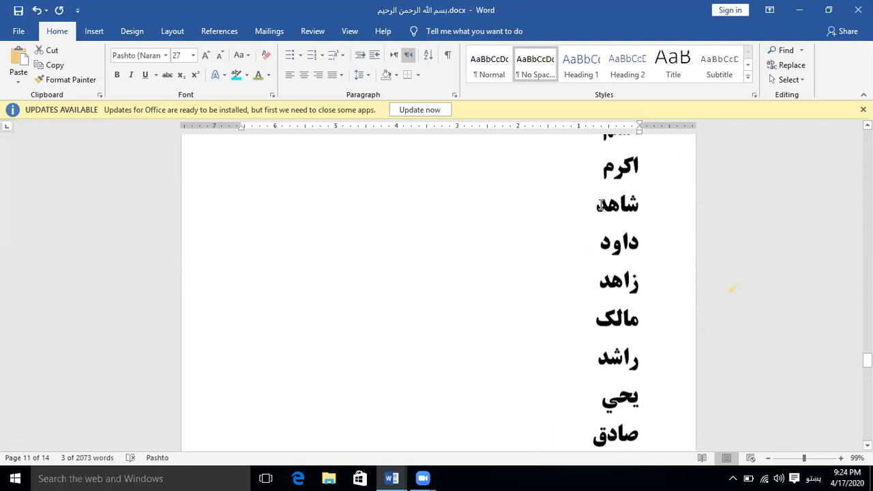
{"action": "scroll", "coordinate": [601, 204], "scroll_direction": "up", "scroll_amount": 6}
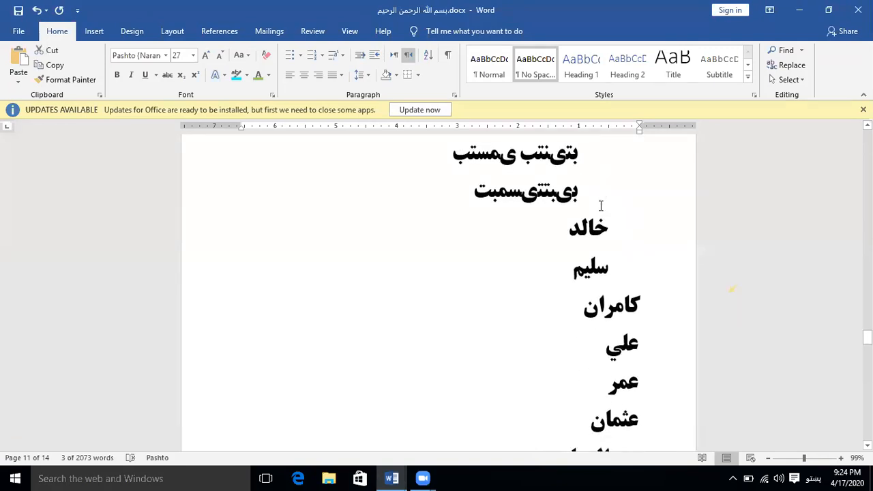
{"action": "scroll", "coordinate": [601, 206], "scroll_direction": "up", "scroll_amount": 4}
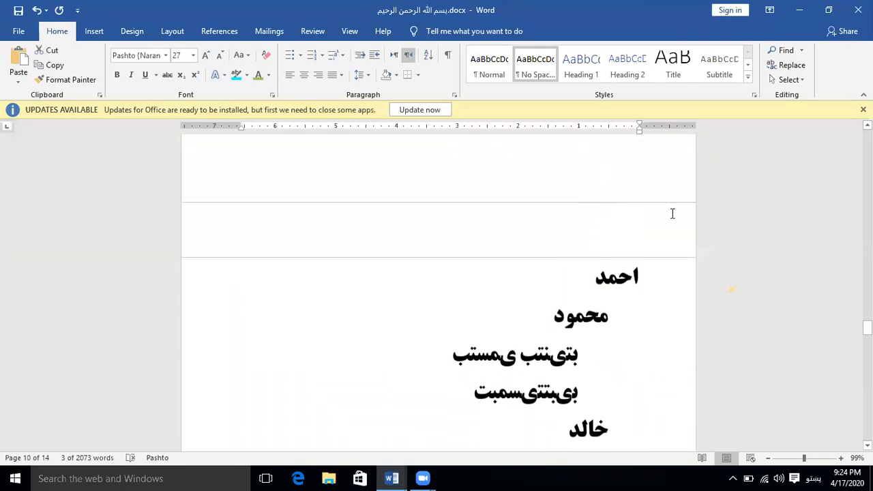
{"action": "left_click", "coordinate": [630, 280], "text": "shift"}
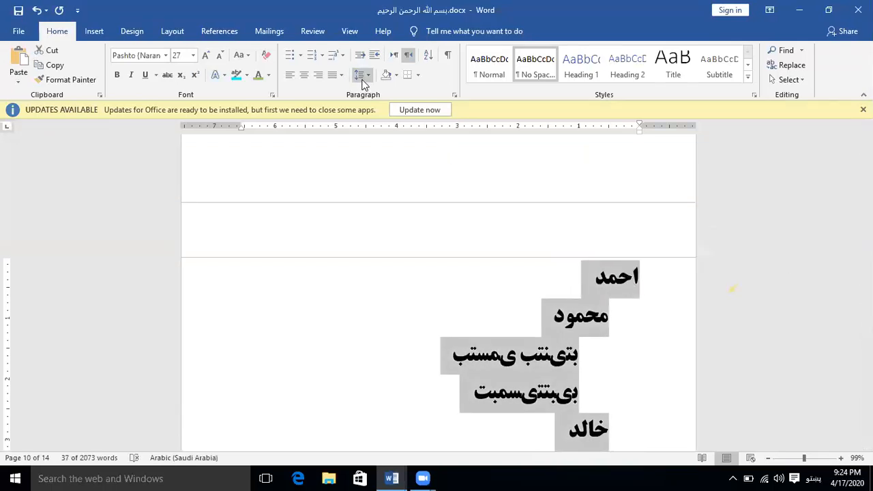
Sort the selected names by paragraphs as text in ascending order and undo the sort.
{"action": "left_click", "coordinate": [426, 55]}
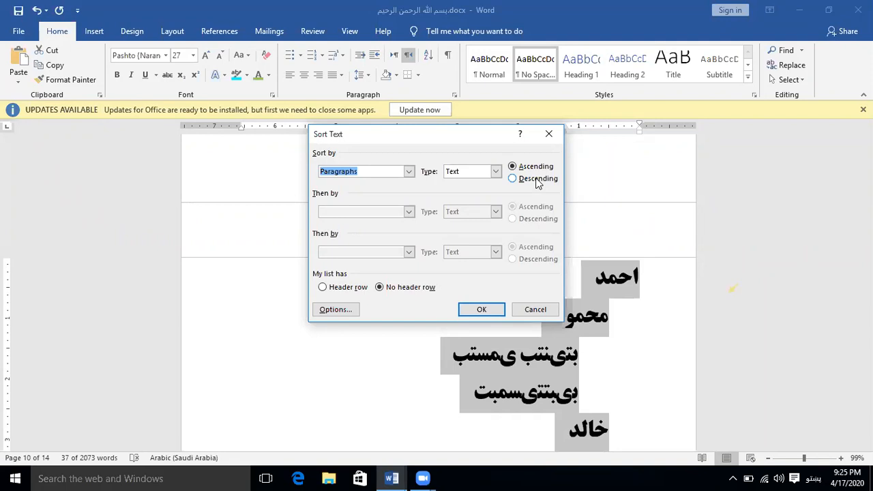
{"action": "key", "text": "Return"}
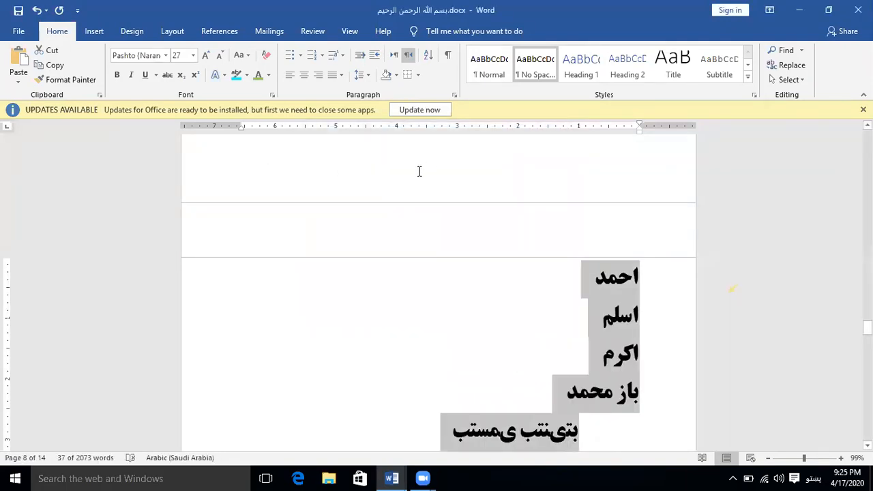
{"action": "left_click", "coordinate": [36, 11]}
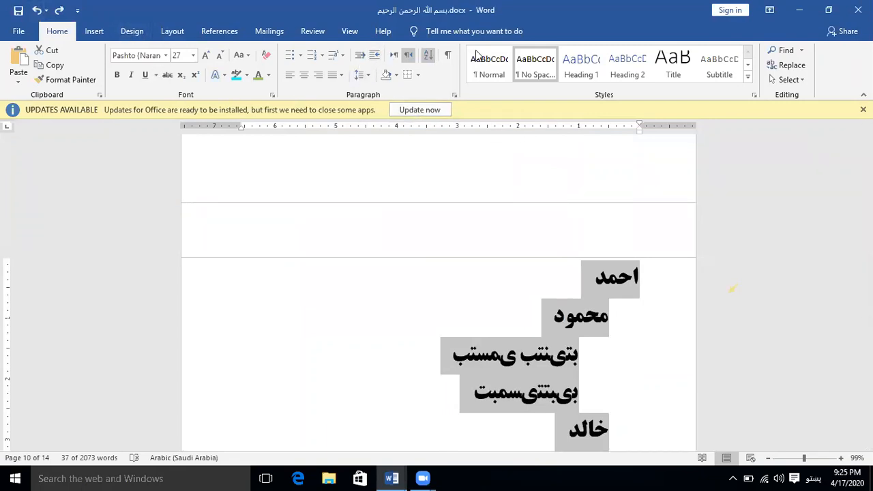
Review the sort type and sort-by choices, and sort the selected names by Paragraphs as Text, Ascending.
{"action": "left_click", "coordinate": [427, 54]}
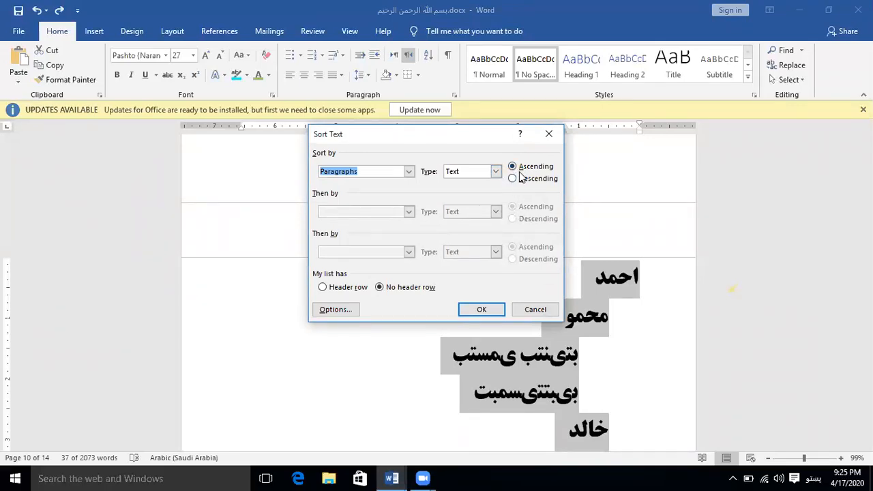
{"action": "left_click", "coordinate": [475, 178]}
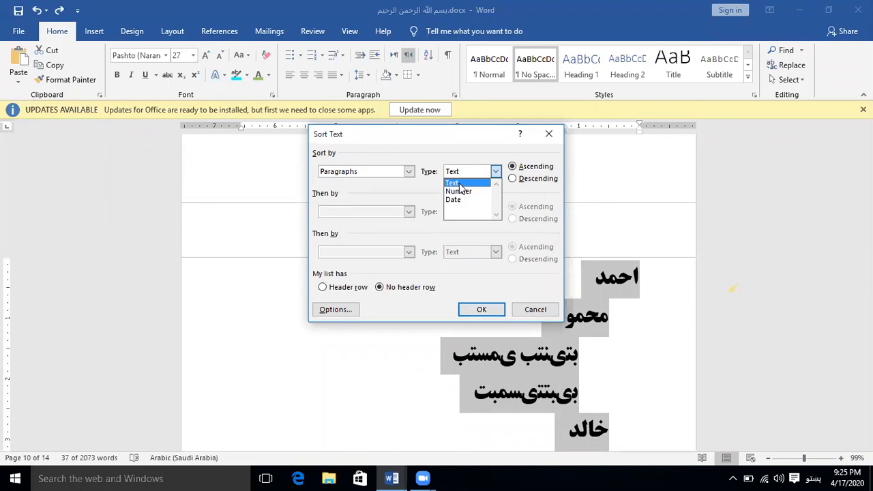
{"action": "left_click", "coordinate": [463, 144]}
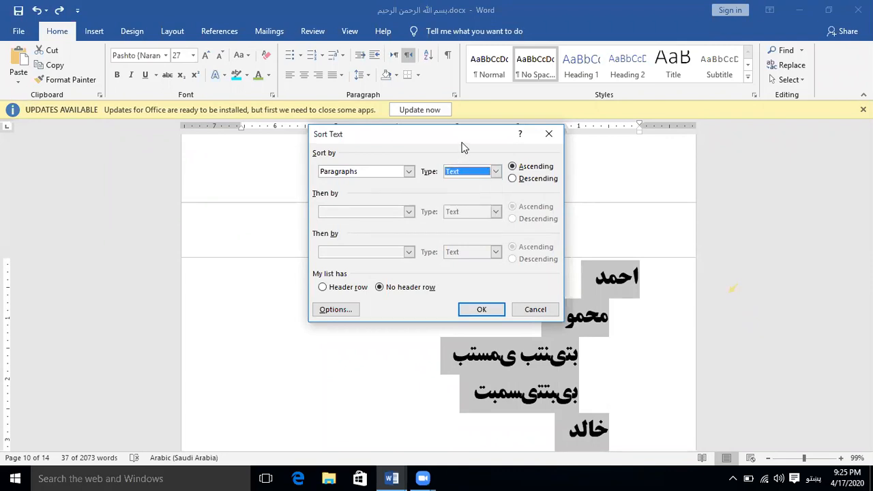
{"action": "left_click", "coordinate": [409, 171]}
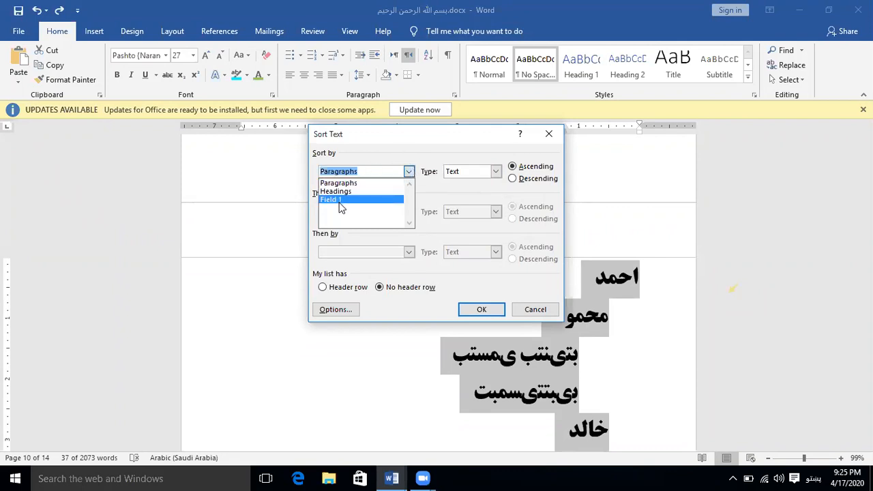
{"action": "left_click", "coordinate": [365, 154]}
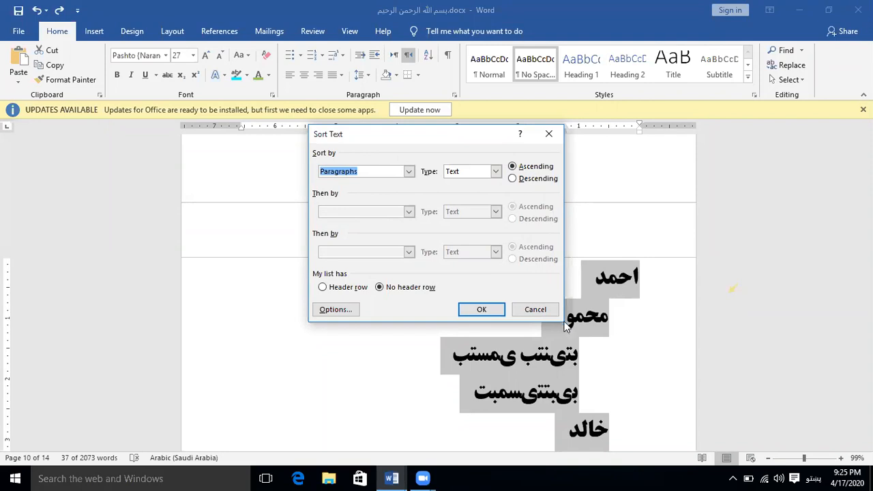
{"action": "left_click", "coordinate": [481, 310]}
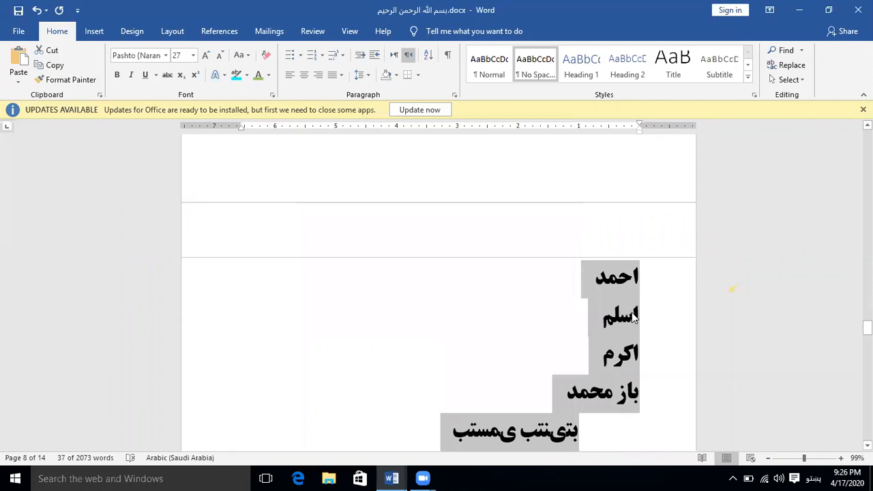
Examine the alphabetical order of the sorted list of names from its first entry downward.
{"action": "scroll", "coordinate": [632, 368], "scroll_direction": "down", "scroll_amount": 1}
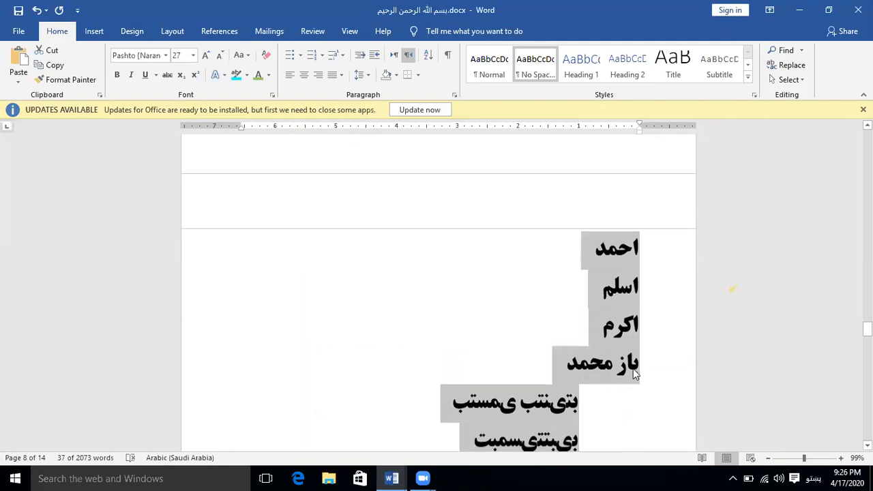
{"action": "scroll", "coordinate": [633, 372], "scroll_direction": "down", "scroll_amount": 2}
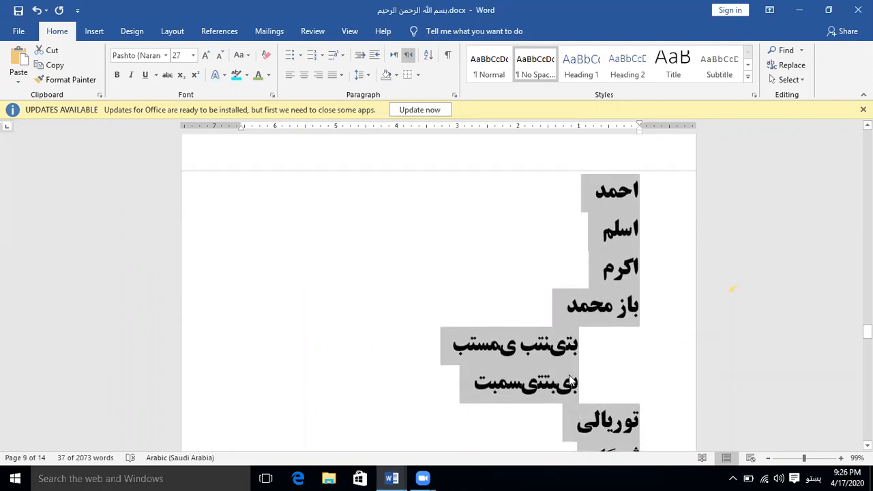
{"action": "scroll", "coordinate": [571, 376], "scroll_direction": "down", "scroll_amount": 1}
{"action": "scroll", "coordinate": [569, 372], "scroll_direction": "down", "scroll_amount": 1}
{"action": "scroll", "coordinate": [631, 366], "scroll_direction": "down", "scroll_amount": 3}
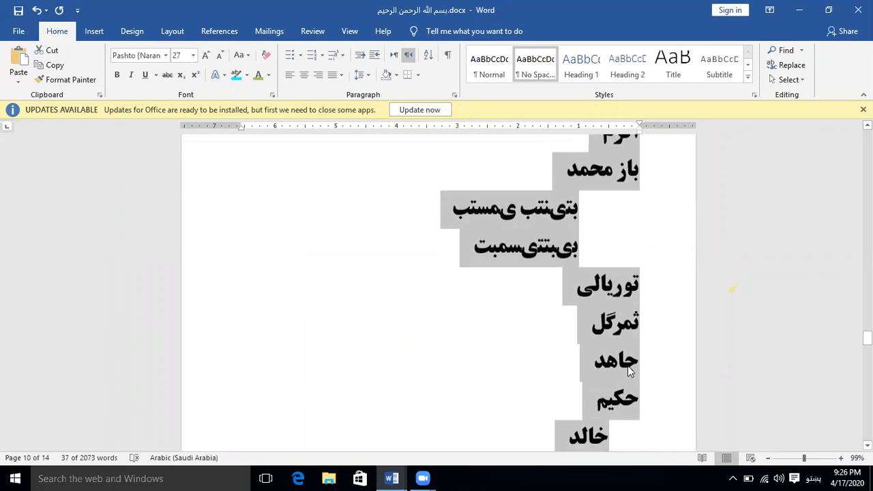
{"action": "scroll", "coordinate": [638, 372], "scroll_direction": "down", "scroll_amount": 2}
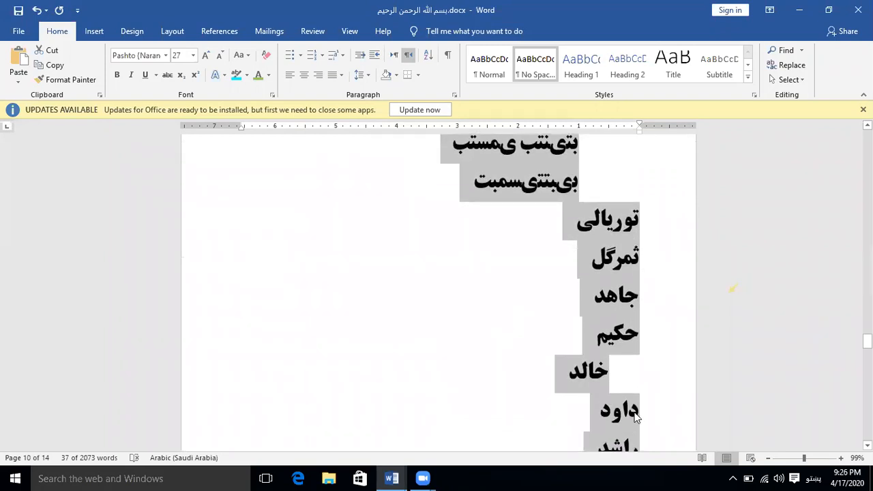
{"action": "scroll", "coordinate": [628, 397], "scroll_direction": "down", "scroll_amount": 3}
{"action": "scroll", "coordinate": [629, 406], "scroll_direction": "down", "scroll_amount": 3}
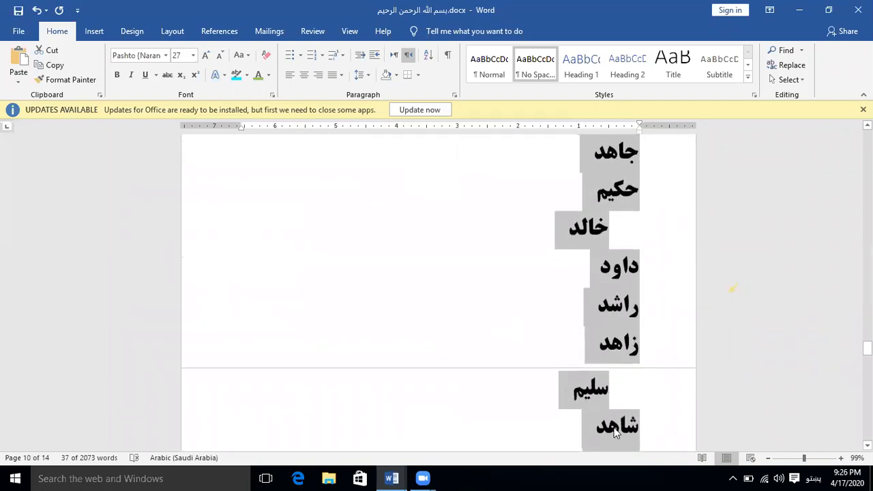
Sort the selected names by Paragraphs as Text in descending order.
{"action": "scroll", "coordinate": [624, 409], "scroll_direction": "down", "scroll_amount": 2}
{"action": "scroll", "coordinate": [629, 369], "scroll_direction": "down", "scroll_amount": 3}
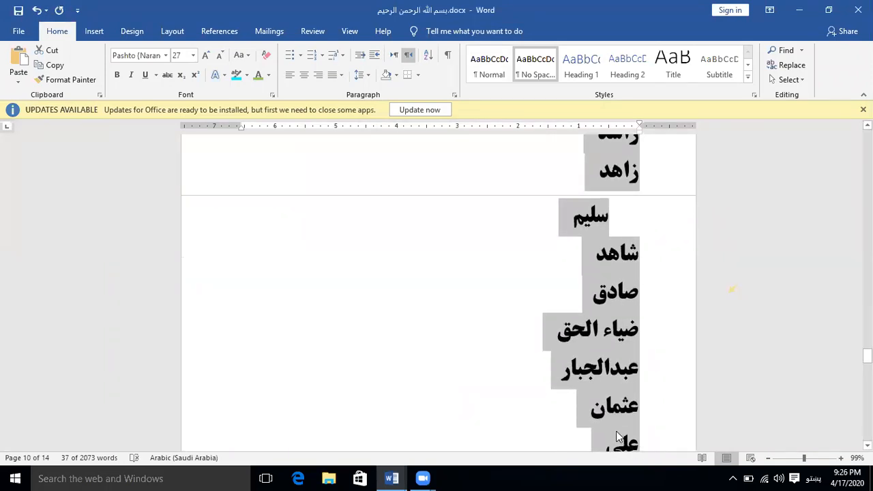
{"action": "scroll", "coordinate": [621, 423], "scroll_direction": "up", "scroll_amount": 4}
{"action": "scroll", "coordinate": [622, 424], "scroll_direction": "up", "scroll_amount": 2}
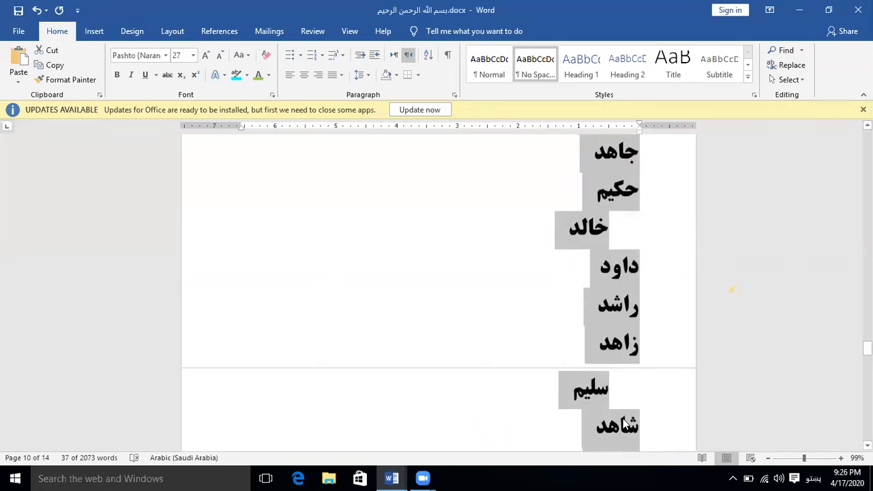
{"action": "left_click", "coordinate": [429, 60]}
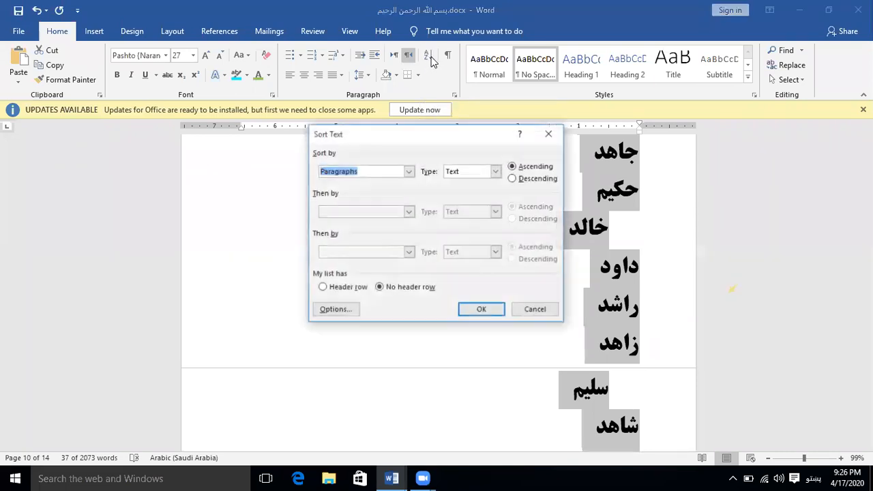
{"action": "left_click", "coordinate": [513, 178]}
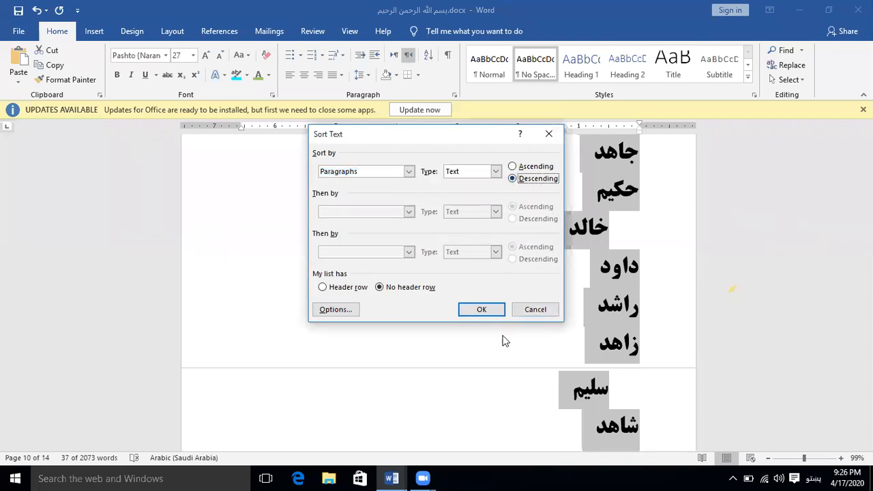
{"action": "left_click", "coordinate": [481, 310]}
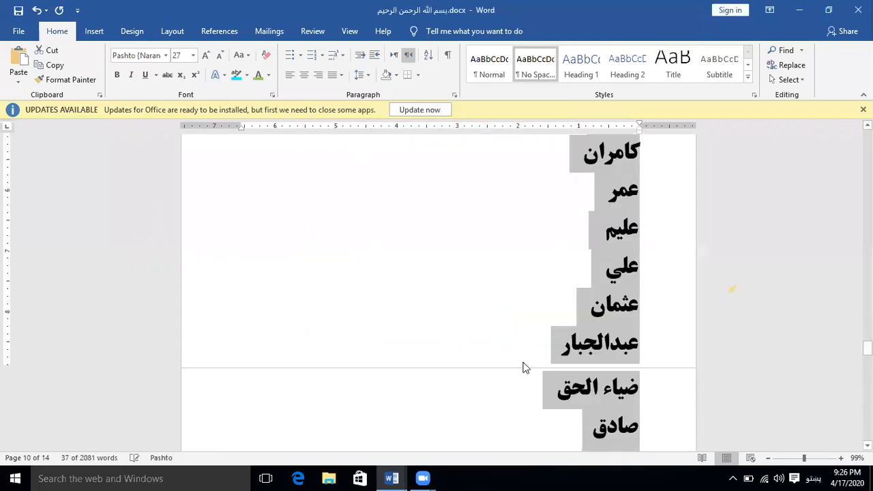
Examine the descending order of the names from the first entry to the last.
{"action": "scroll", "coordinate": [528, 327], "scroll_direction": "up", "scroll_amount": 6}
{"action": "scroll", "coordinate": [530, 308], "scroll_direction": "up", "scroll_amount": 3}
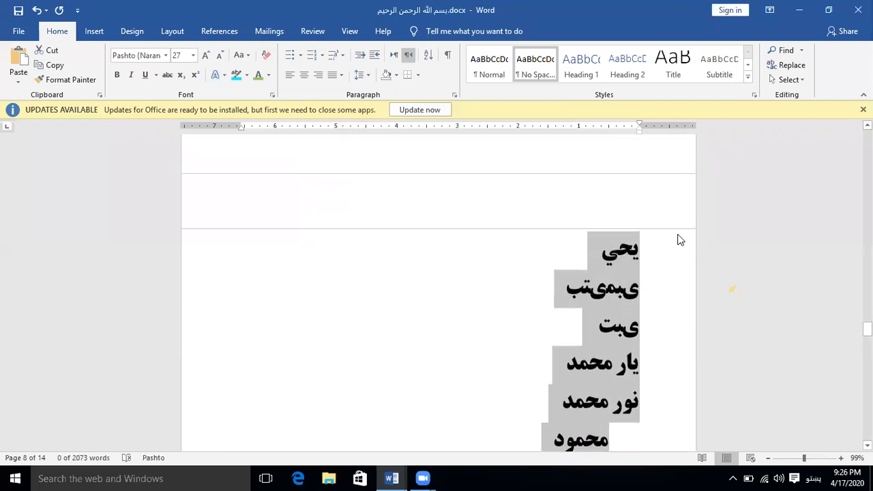
{"action": "scroll", "coordinate": [639, 368], "scroll_direction": "down", "scroll_amount": 6}
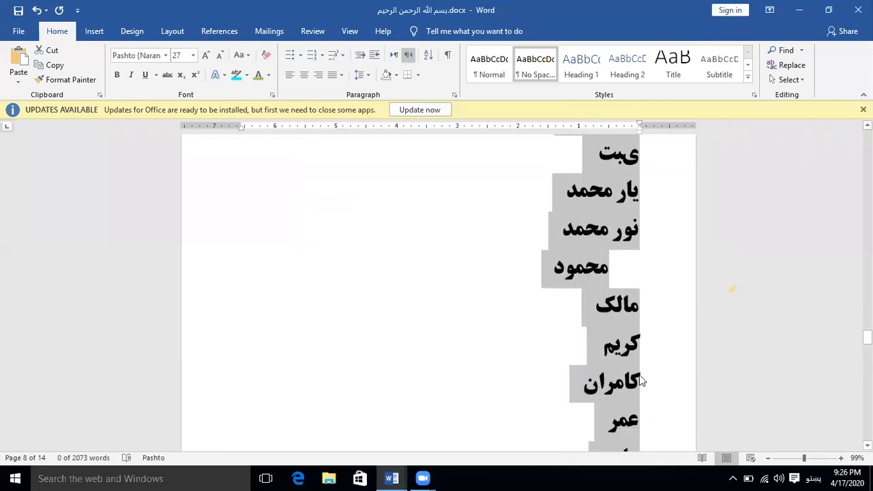
{"action": "scroll", "coordinate": [640, 379], "scroll_direction": "down", "scroll_amount": 10}
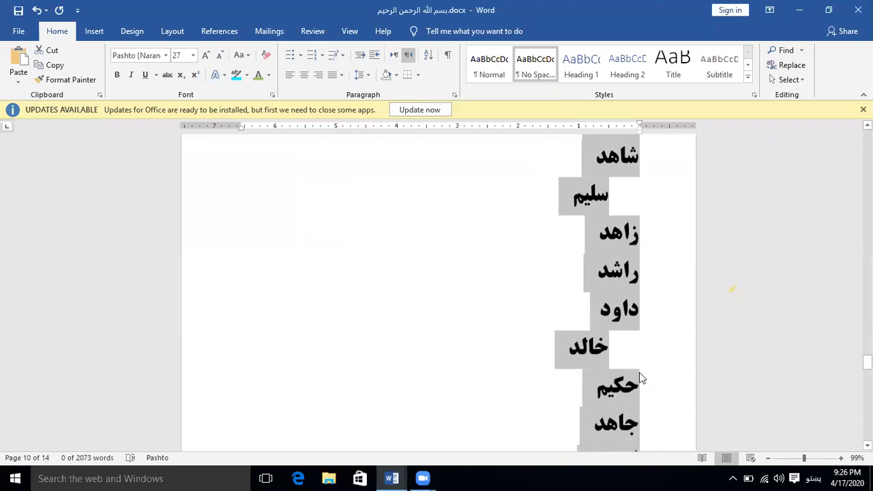
{"action": "scroll", "coordinate": [640, 371], "scroll_direction": "down", "scroll_amount": 5}
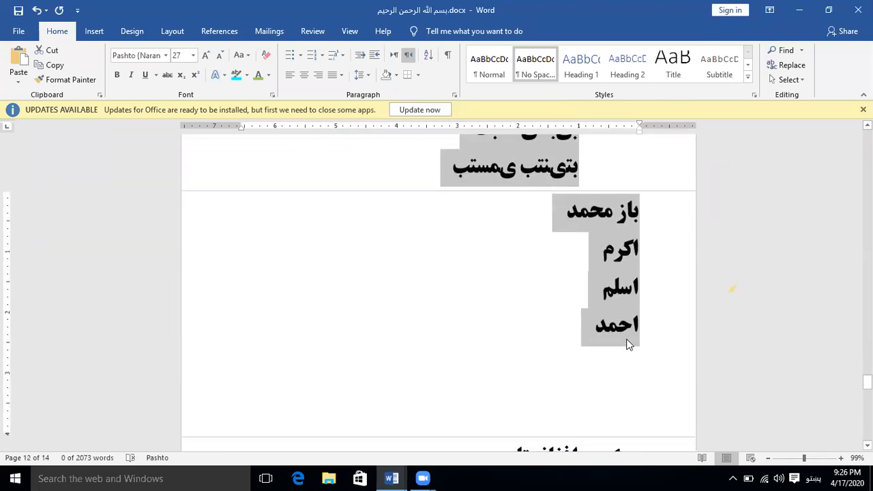
{"action": "scroll", "coordinate": [622, 337], "scroll_direction": "up", "scroll_amount": 2}
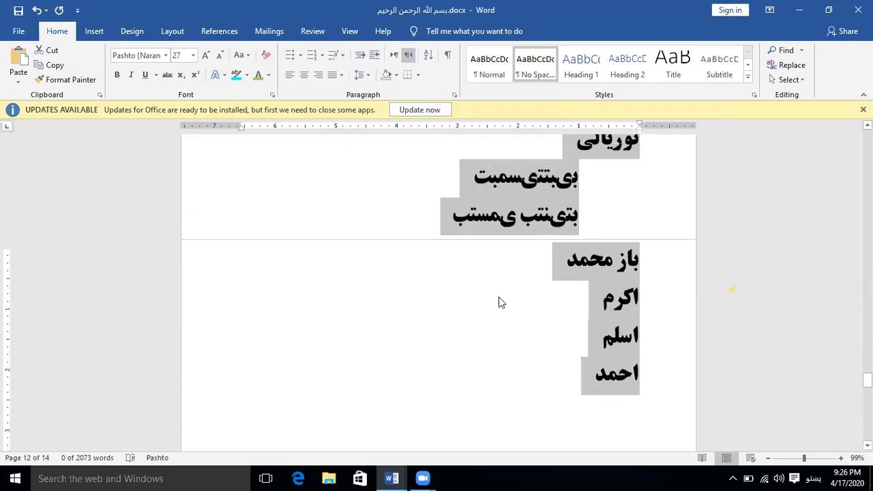
Sort the selected names by paragraphs back into ascending order and return to the start of the list.
{"action": "left_click", "coordinate": [429, 54]}
{"action": "left_click", "coordinate": [516, 167]}
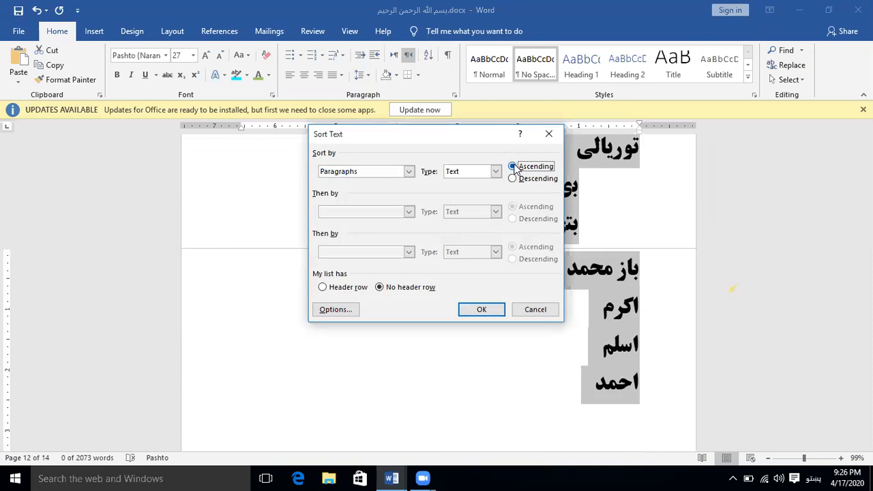
{"action": "key", "text": "Return"}
{"action": "scroll", "coordinate": [529, 151], "scroll_direction": "up", "scroll_amount": 10}
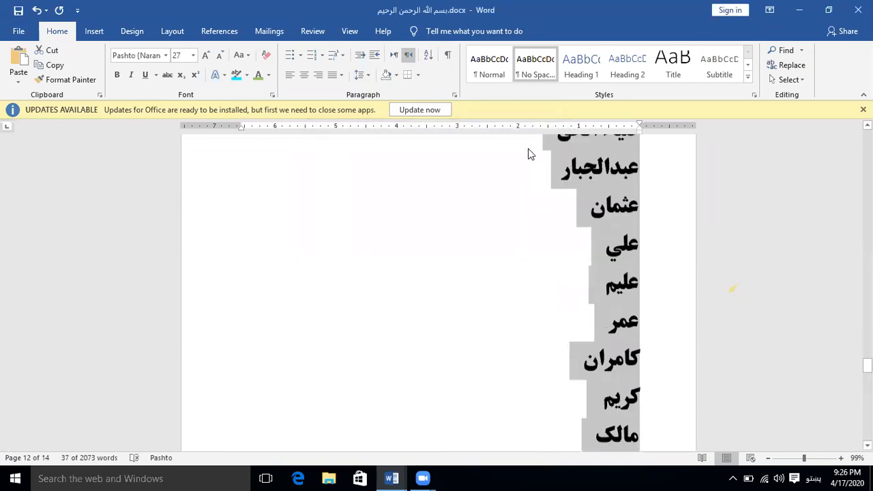
{"action": "scroll", "coordinate": [528, 146], "scroll_direction": "up", "scroll_amount": 5}
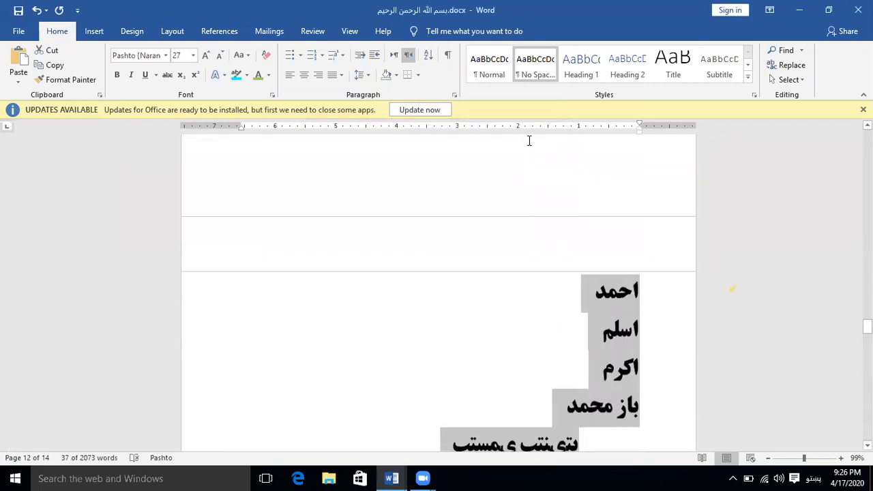
{"action": "scroll", "coordinate": [683, 337], "scroll_direction": "down", "scroll_amount": 1}
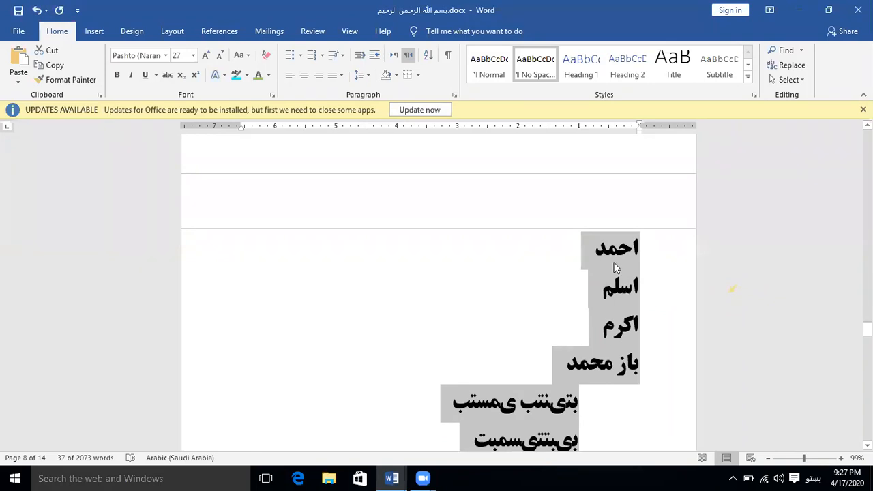
Show the formatting marks, inspect the paragraph and page-break marks around the sorted names, and hide the marks again.
{"action": "left_click", "coordinate": [449, 56]}
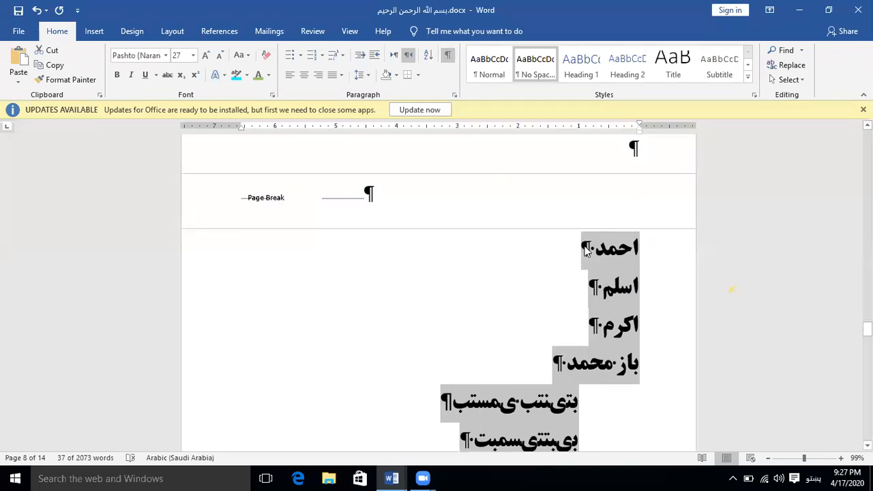
{"action": "scroll", "coordinate": [587, 249], "scroll_direction": "up", "scroll_amount": 1}
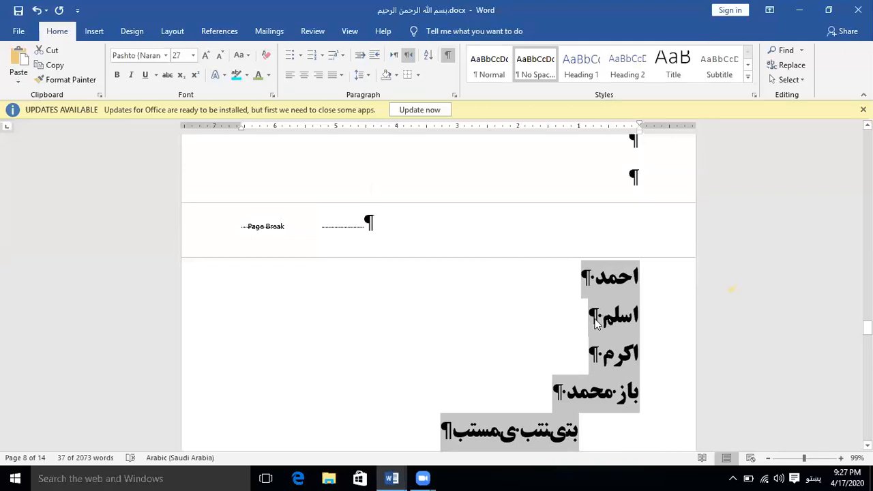
{"action": "scroll", "coordinate": [595, 321], "scroll_direction": "up", "scroll_amount": 2}
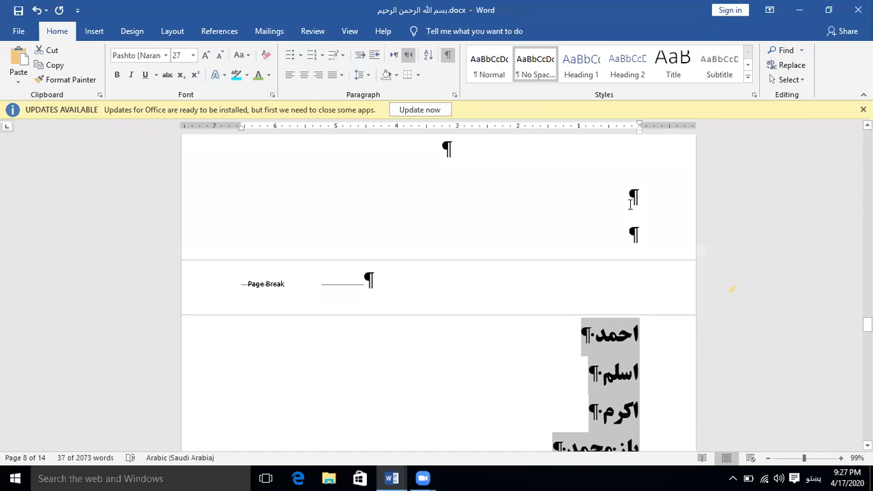
{"action": "scroll", "coordinate": [631, 205], "scroll_direction": "up", "scroll_amount": 6}
{"action": "scroll", "coordinate": [635, 225], "scroll_direction": "down", "scroll_amount": 14}
{"action": "scroll", "coordinate": [636, 236], "scroll_direction": "down", "scroll_amount": 12}
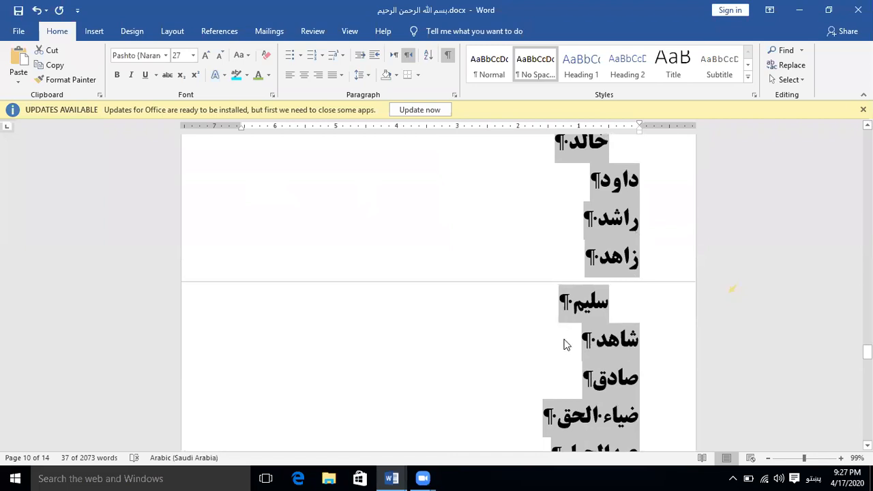
{"action": "scroll", "coordinate": [569, 338], "scroll_direction": "up", "scroll_amount": 4}
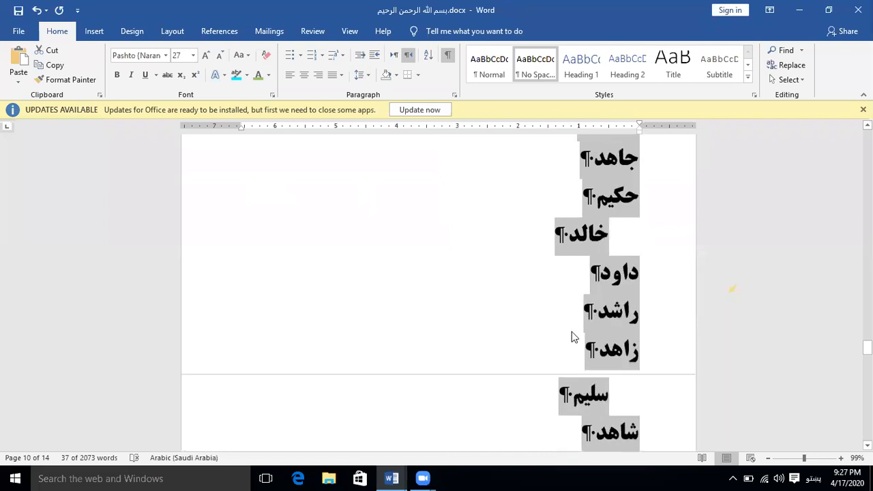
{"action": "left_click", "coordinate": [448, 55]}
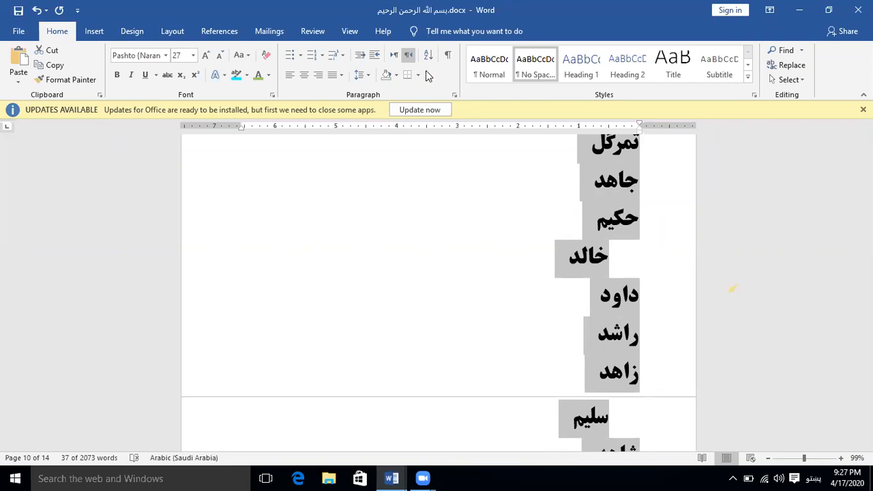
Select the whole body paragraph on page 5 that directly precedes the verse lines.
{"action": "scroll", "coordinate": [541, 276], "scroll_direction": "up", "scroll_amount": 10}
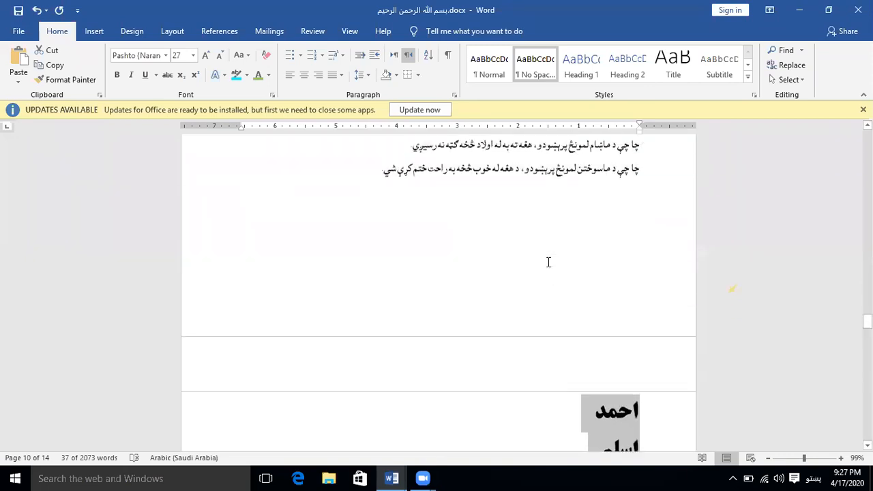
{"action": "scroll", "coordinate": [548, 262], "scroll_direction": "up", "scroll_amount": 15}
{"action": "scroll", "coordinate": [554, 253], "scroll_direction": "up", "scroll_amount": 15}
{"action": "scroll", "coordinate": [557, 239], "scroll_direction": "up", "scroll_amount": 20}
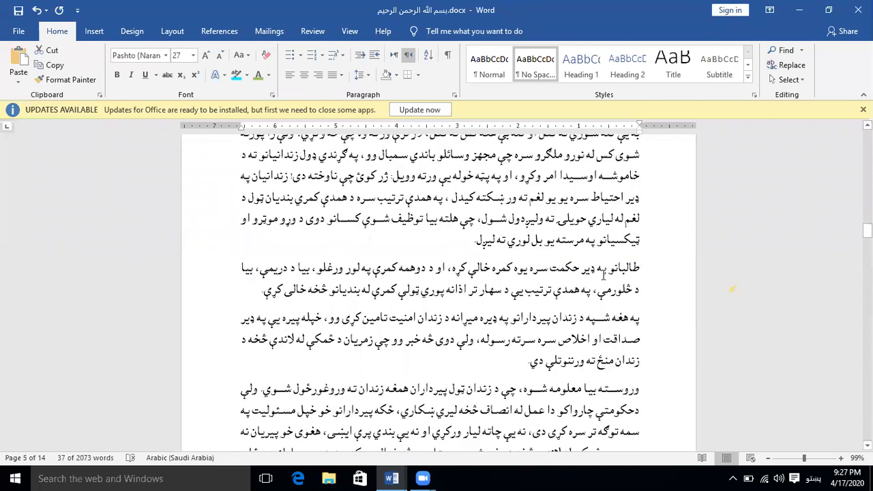
{"action": "scroll", "coordinate": [599, 293], "scroll_direction": "down", "scroll_amount": 2}
{"action": "left_click", "coordinate": [595, 306]}
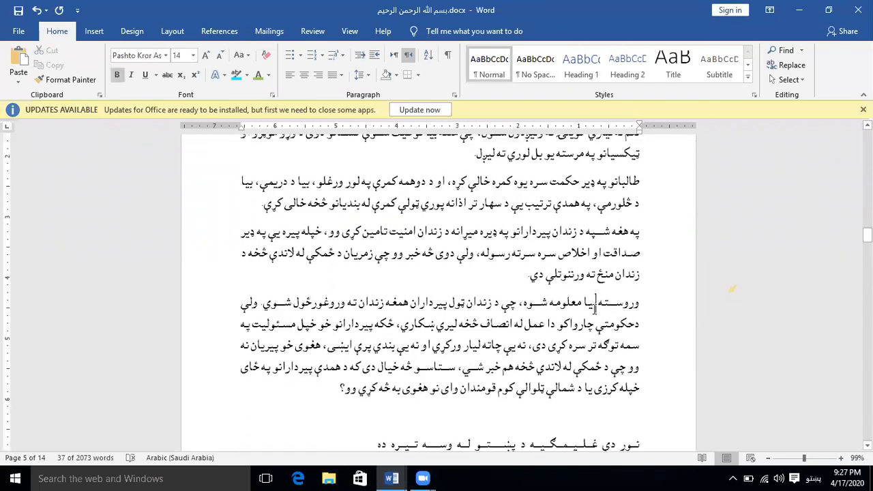
{"action": "scroll", "coordinate": [587, 225], "scroll_direction": "down", "scroll_amount": 3}
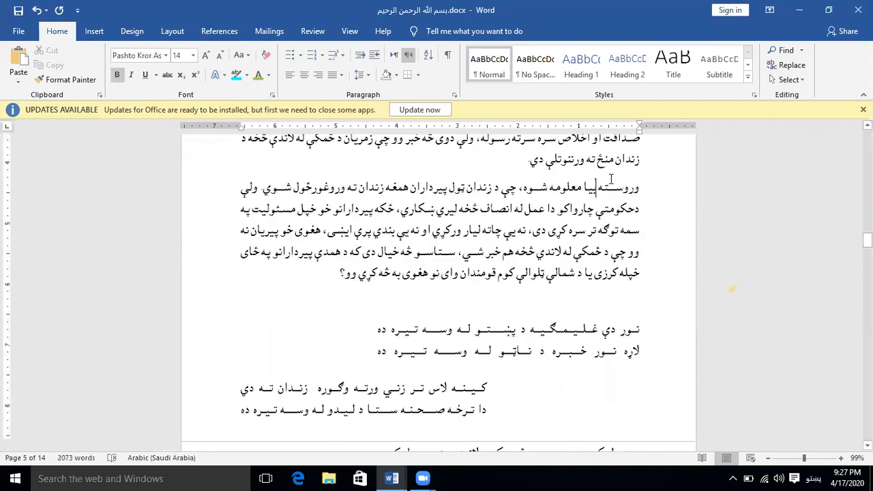
{"action": "left_click", "coordinate": [600, 193]}
{"action": "double_click", "coordinate": [562, 210]}
{"action": "left_click", "coordinate": [520, 209]}
{"action": "triple_click", "coordinate": [520, 208]}
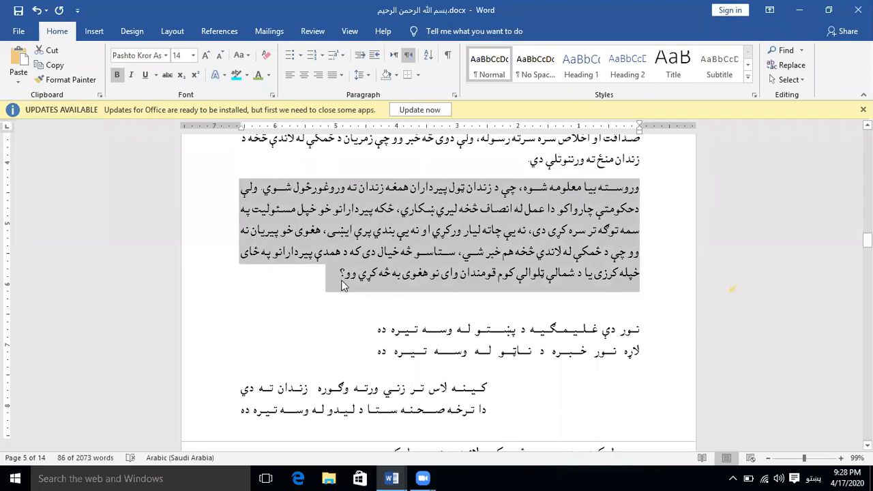
Align the selected paragraph left, centred and right in turn, and finish by justifying it.
{"action": "left_click", "coordinate": [297, 80]}
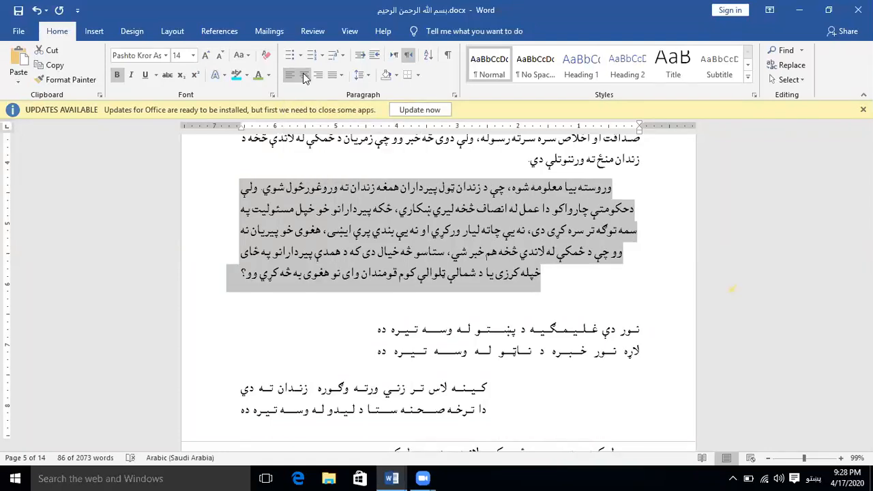
{"action": "left_click", "coordinate": [305, 77]}
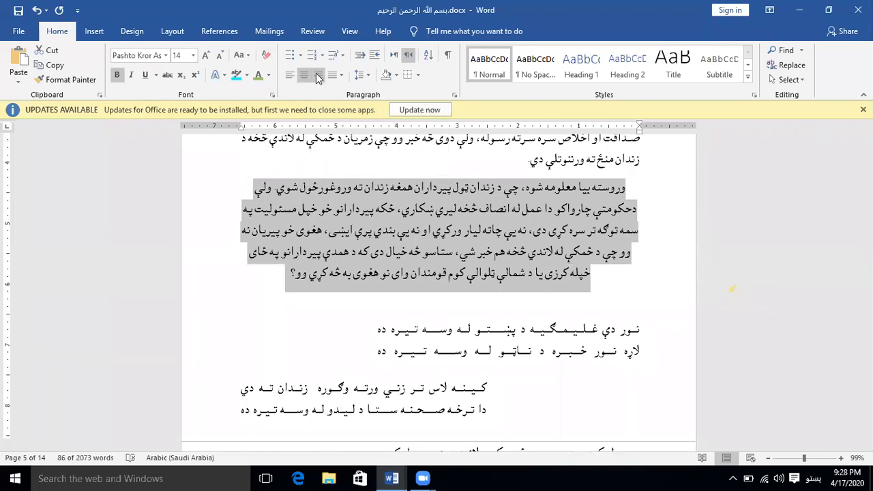
{"action": "left_click", "coordinate": [318, 77]}
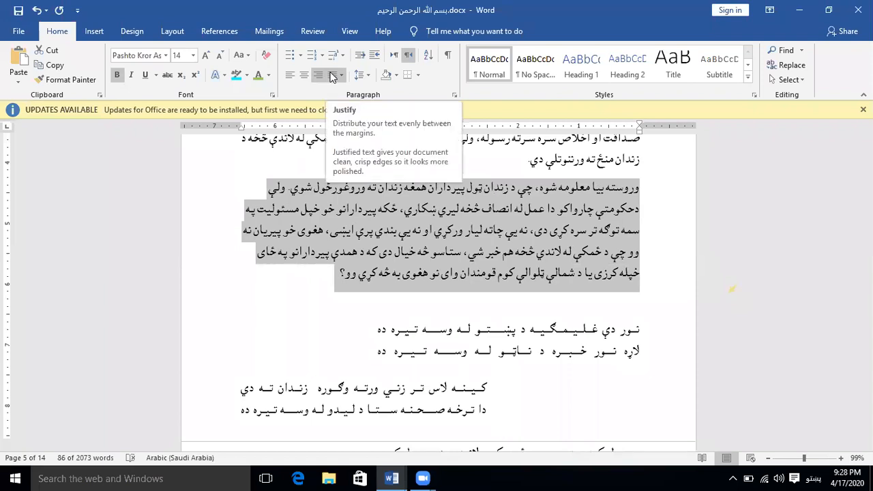
{"action": "left_click", "coordinate": [333, 76]}
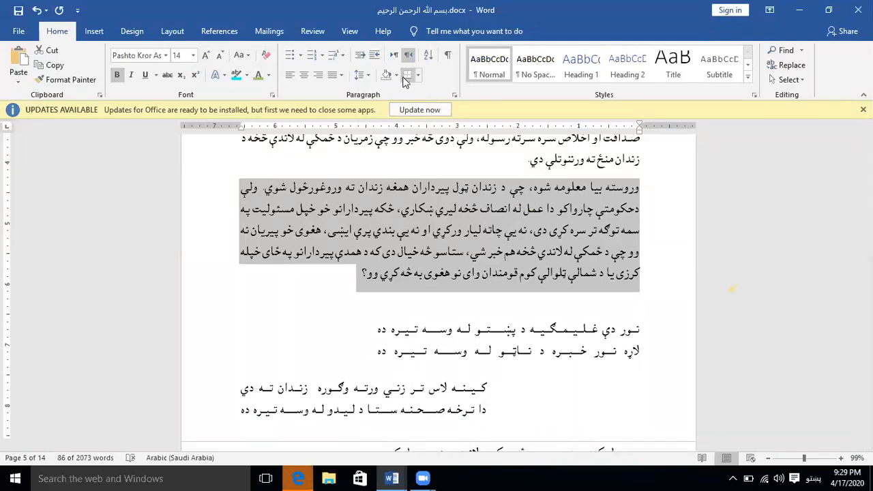
Try line spacings of 1.15 and 2.0 on the selected paragraph, and set it to 2.5.
{"action": "left_click", "coordinate": [371, 80]}
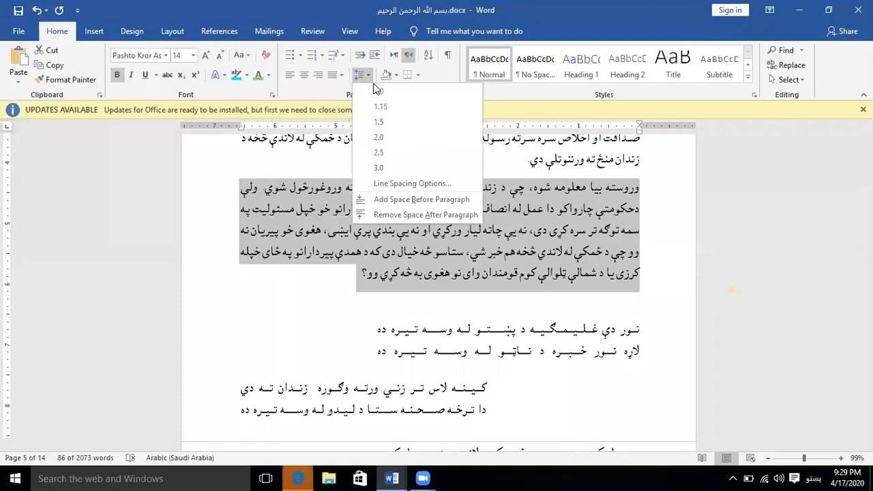
{"action": "left_click", "coordinate": [388, 109]}
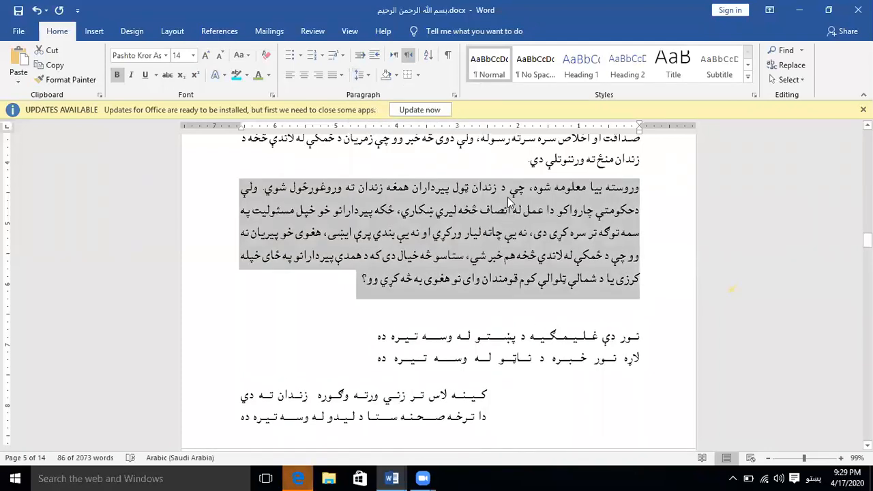
{"action": "left_click", "coordinate": [362, 75]}
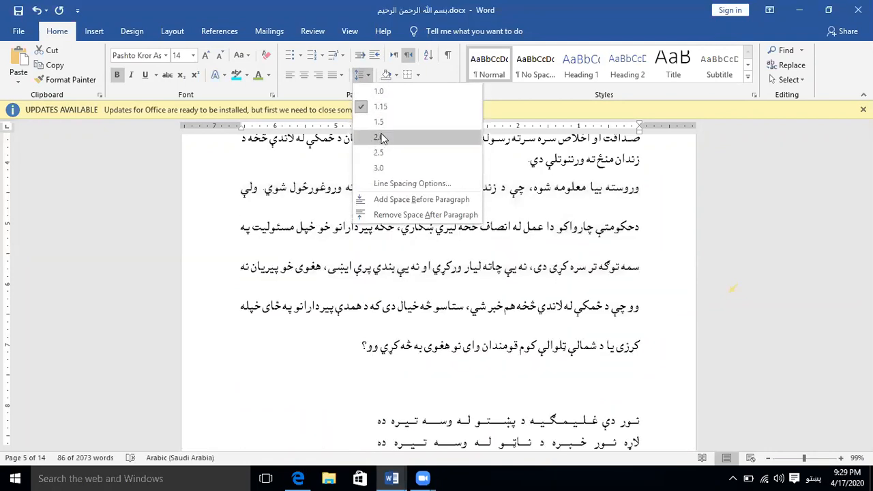
{"action": "left_click", "coordinate": [382, 138]}
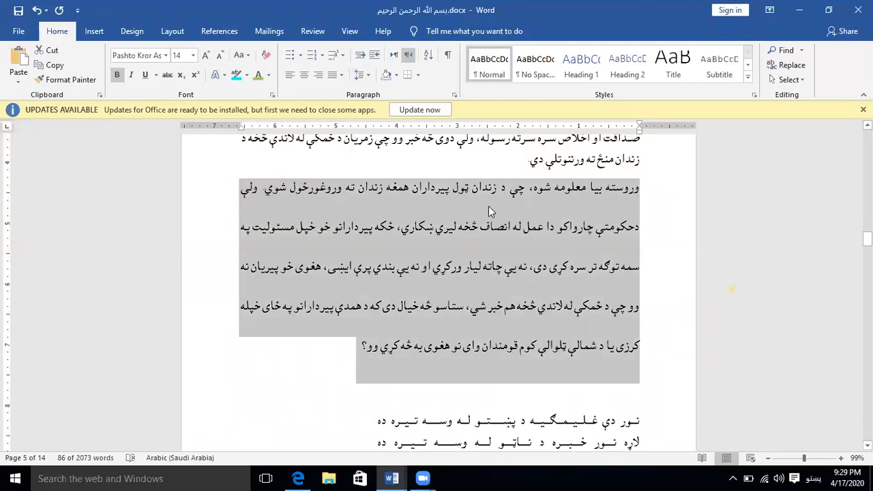
{"action": "left_click", "coordinate": [369, 79]}
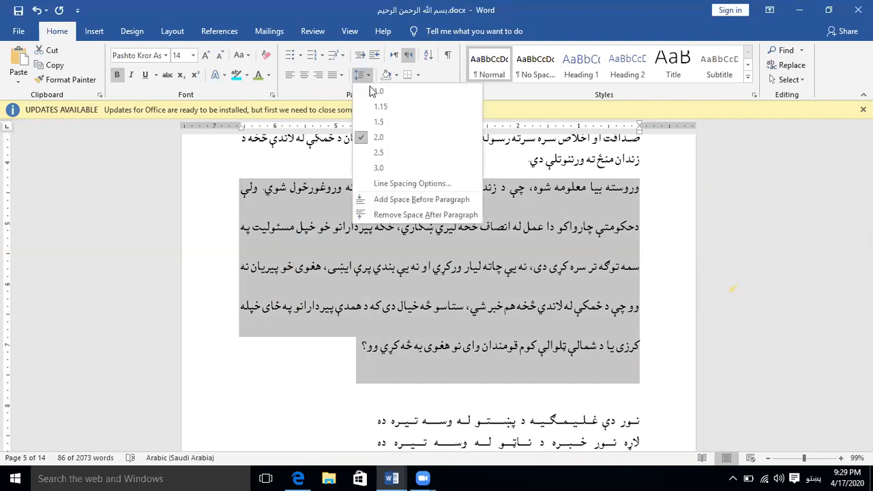
{"action": "left_click", "coordinate": [394, 140]}
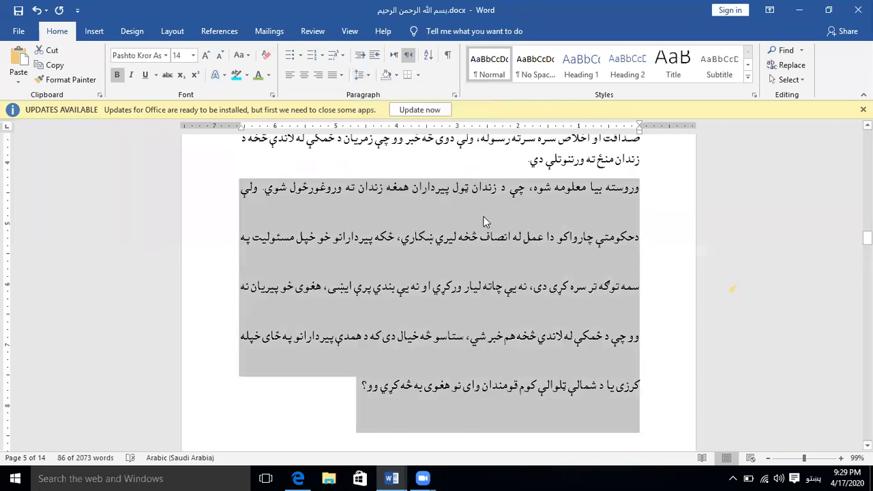
Return the selected paragraph's line spacing to 1.0 and try a multiple spacing of 0.5 in the paragraph settings.
{"action": "left_click", "coordinate": [370, 76]}
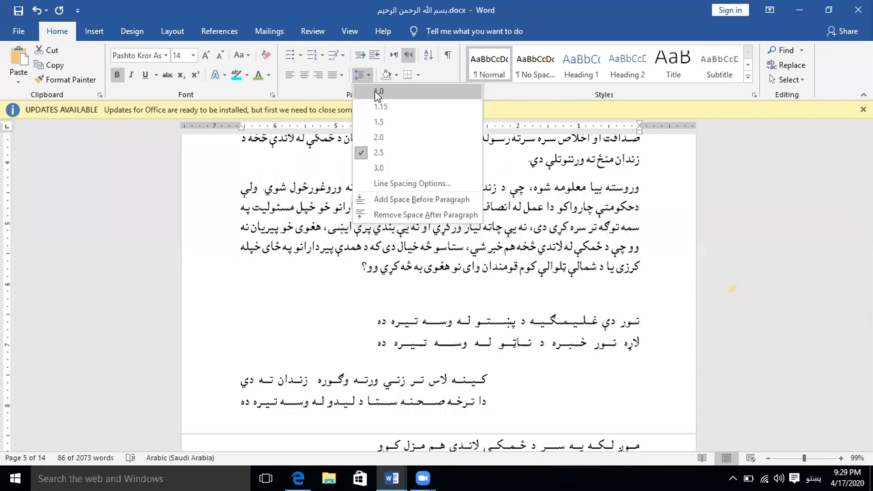
{"action": "left_click", "coordinate": [379, 91]}
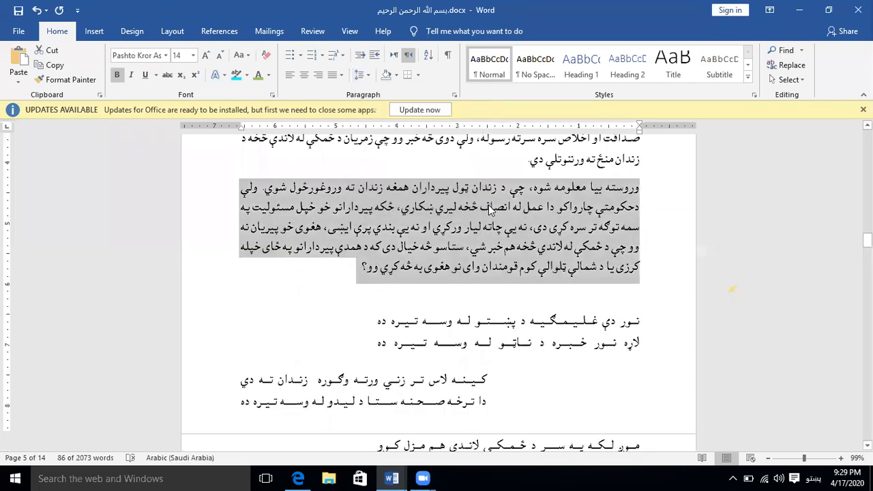
{"action": "left_click", "coordinate": [455, 94]}
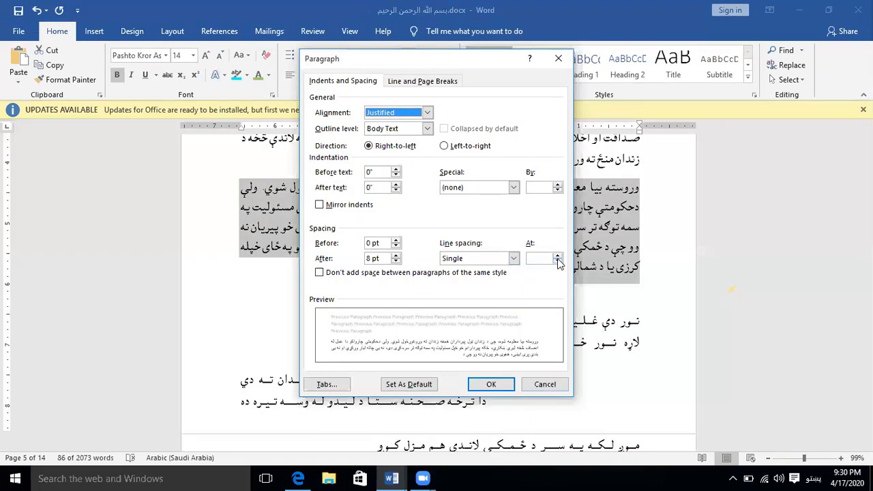
{"action": "left_click", "coordinate": [558, 263]}
{"action": "left_click", "coordinate": [500, 385]}
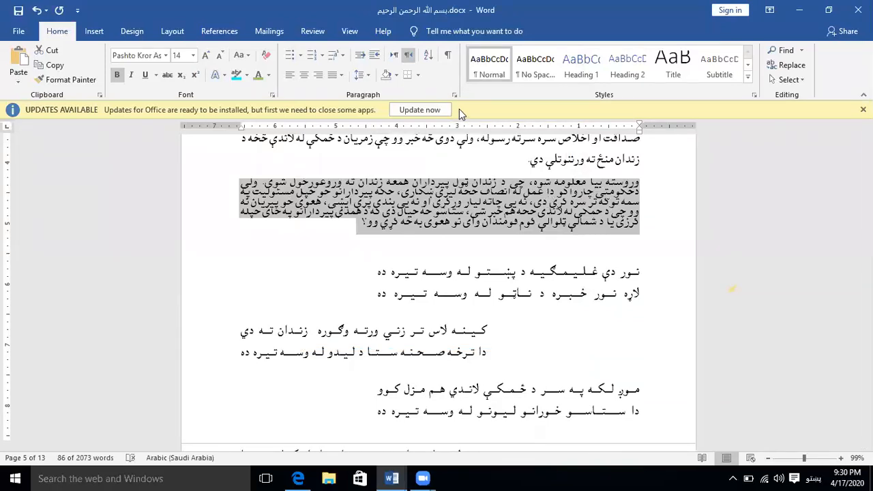
Set the selected paragraph's multiple line spacing to 0.8.
{"action": "left_click", "coordinate": [455, 96]}
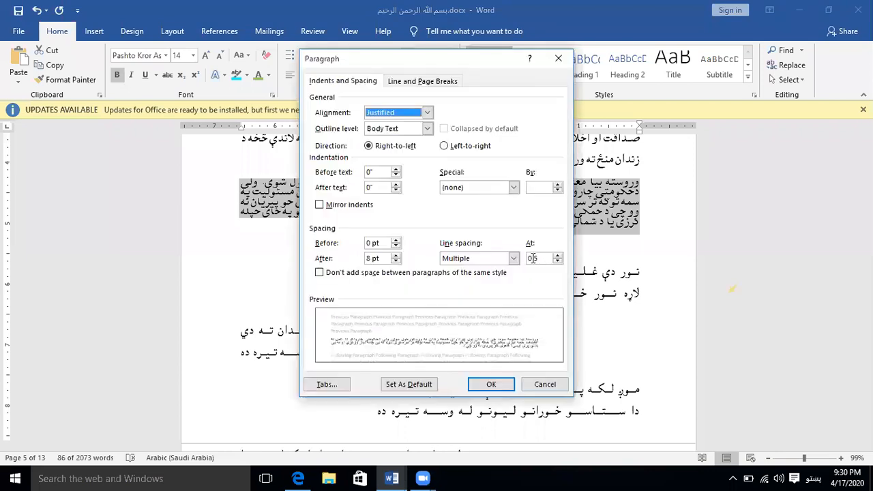
{"action": "double_click", "coordinate": [538, 258]}
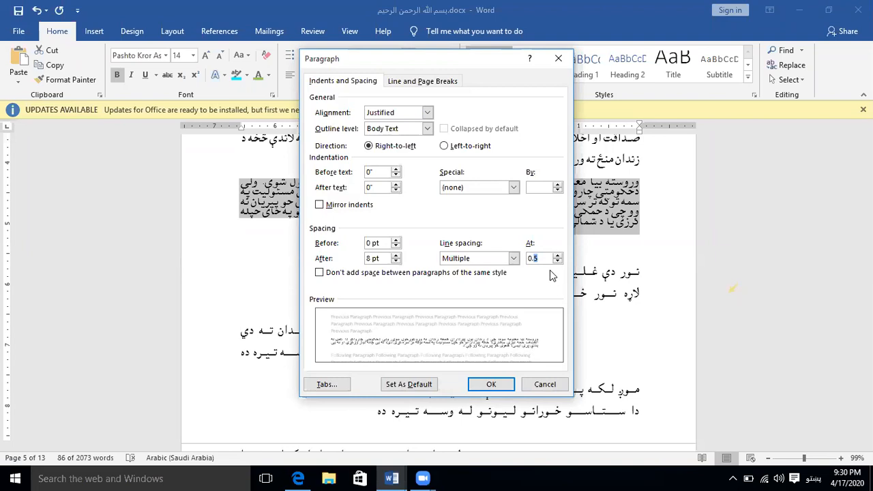
{"action": "type", "text": "0.8"}
{"action": "left_click", "coordinate": [504, 386]}
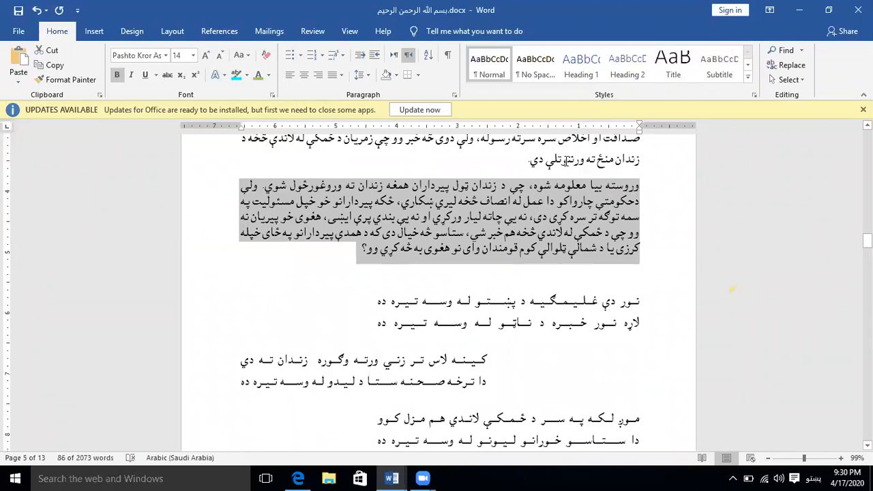
Try single, double and 1.5 line spacing on the selected paragraph, and finish by setting it to 1.0.
{"action": "scroll", "coordinate": [566, 162], "scroll_direction": "up", "scroll_amount": 1}
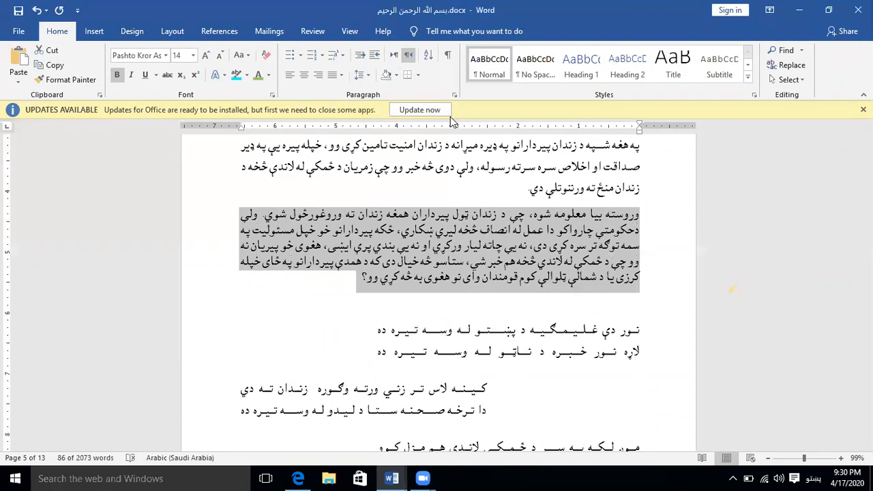
{"action": "key", "text": "ctrl+5"}
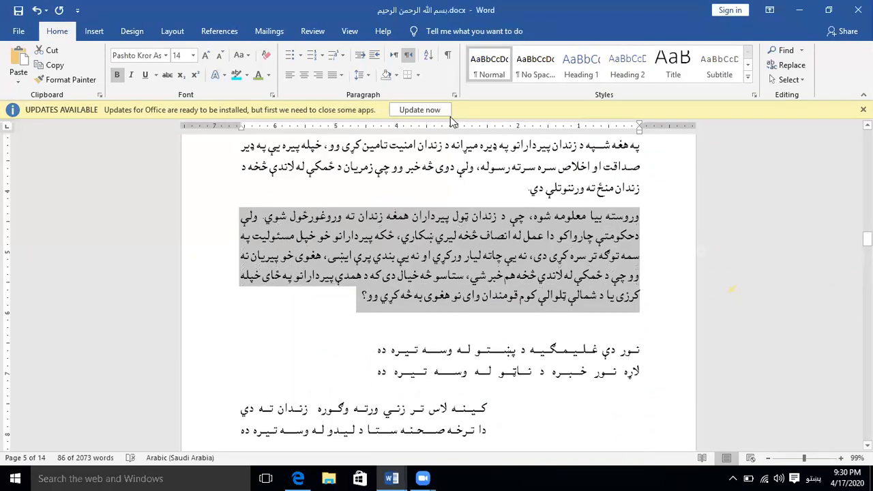
{"action": "key", "text": "ctrl+2"}
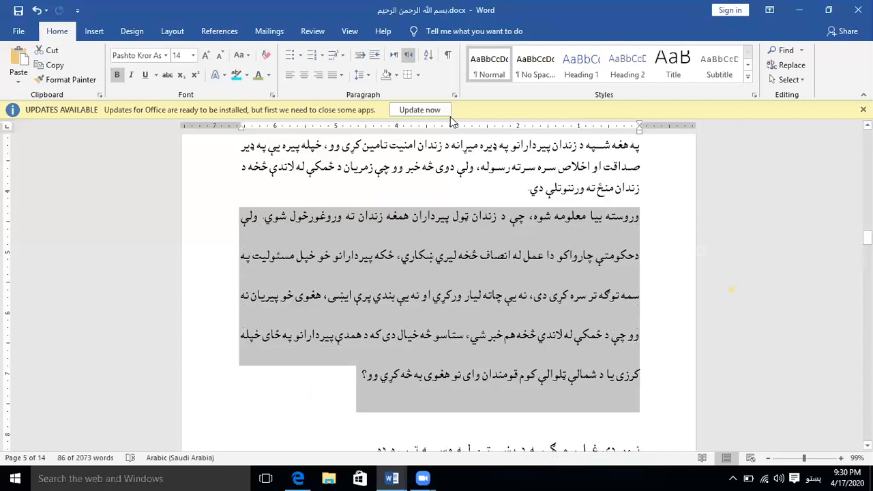
{"action": "key", "text": "ctrl+5"}
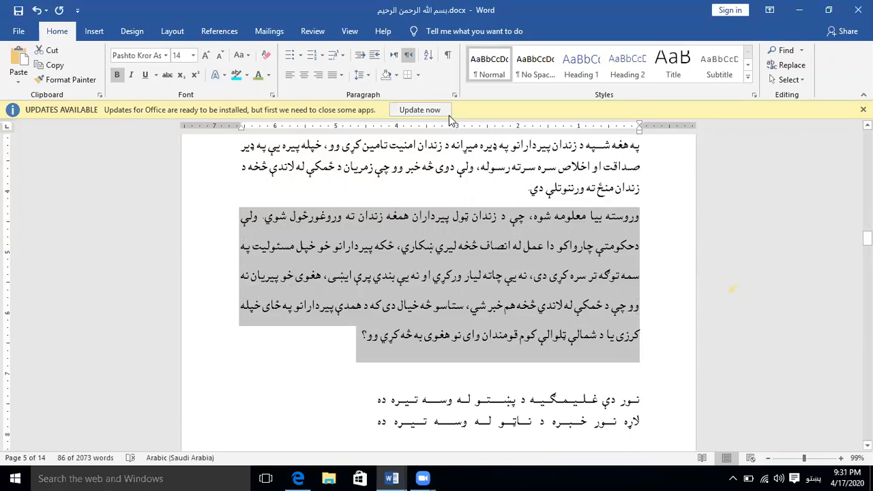
{"action": "left_click", "coordinate": [368, 75]}
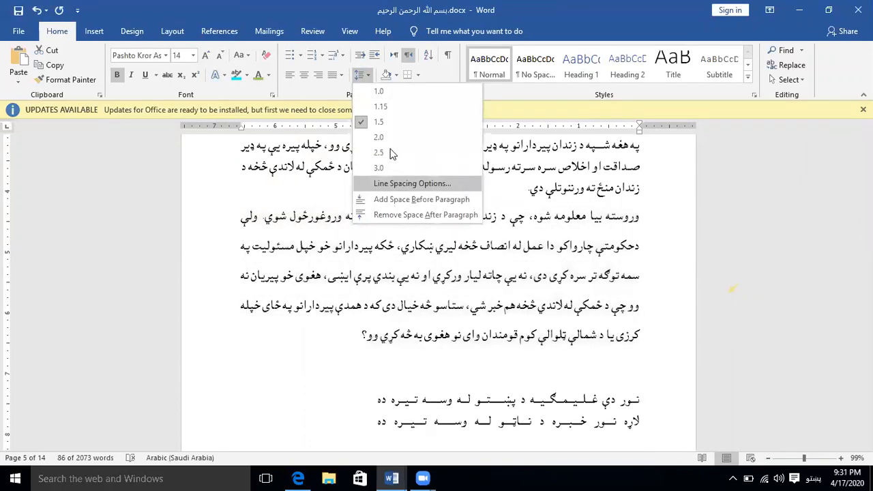
{"action": "left_click", "coordinate": [379, 92]}
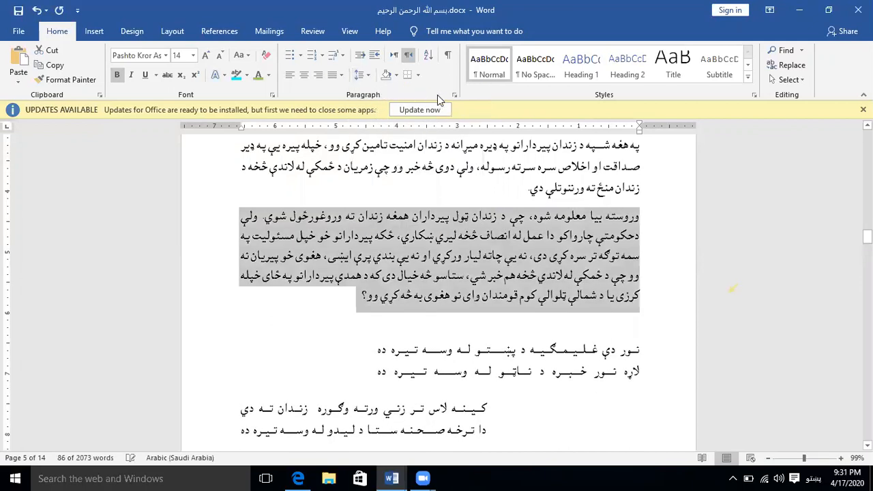
Shade the selected paragraph with the standard yellow and put outside borders around it.
{"action": "left_click", "coordinate": [397, 76]}
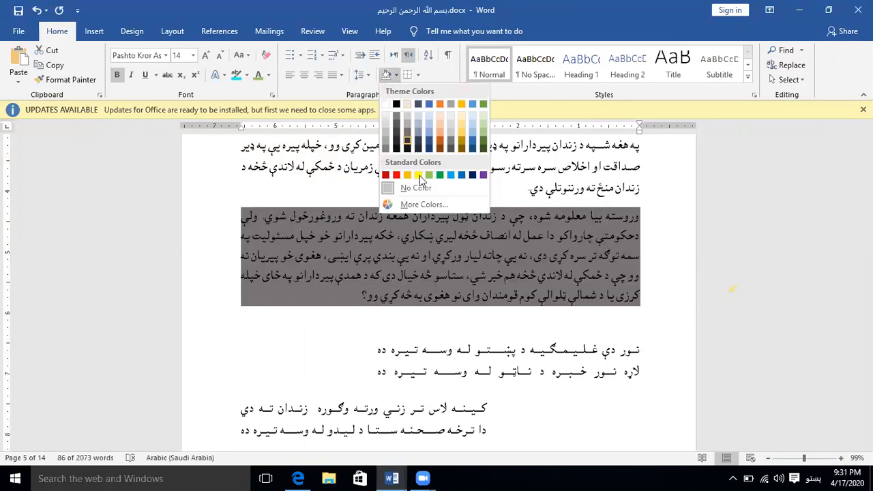
{"action": "left_click", "coordinate": [418, 176]}
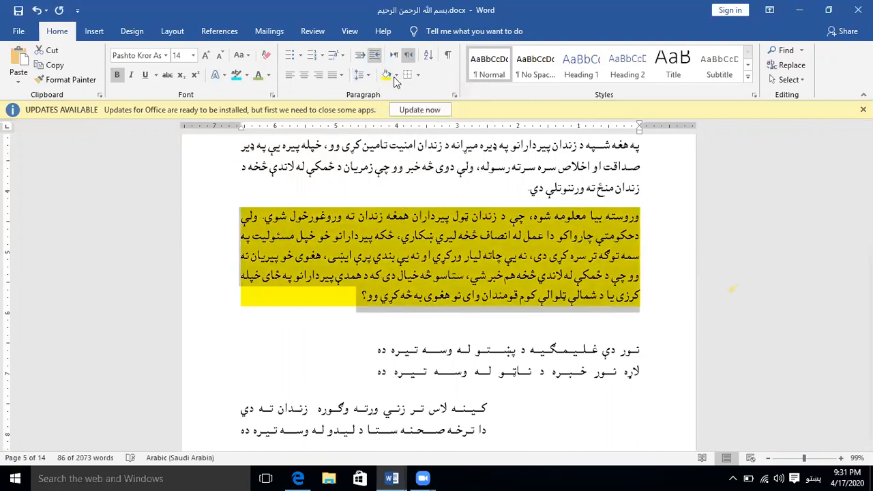
{"action": "left_click", "coordinate": [418, 76]}
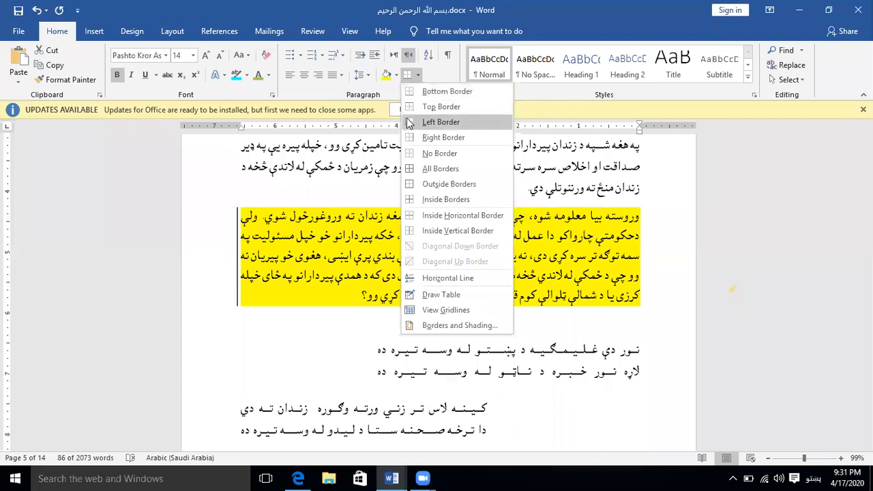
{"action": "left_click", "coordinate": [416, 189]}
{"action": "triple_click", "coordinate": [443, 225]}
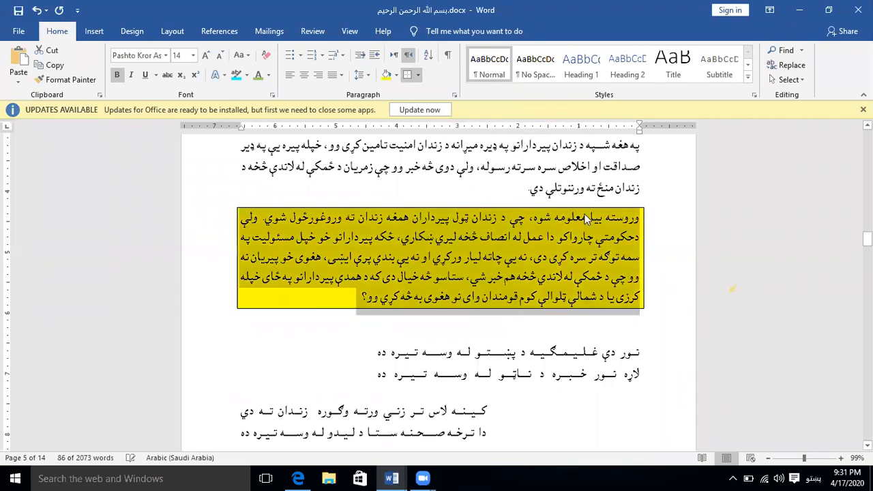
{"action": "left_click", "coordinate": [418, 75]}
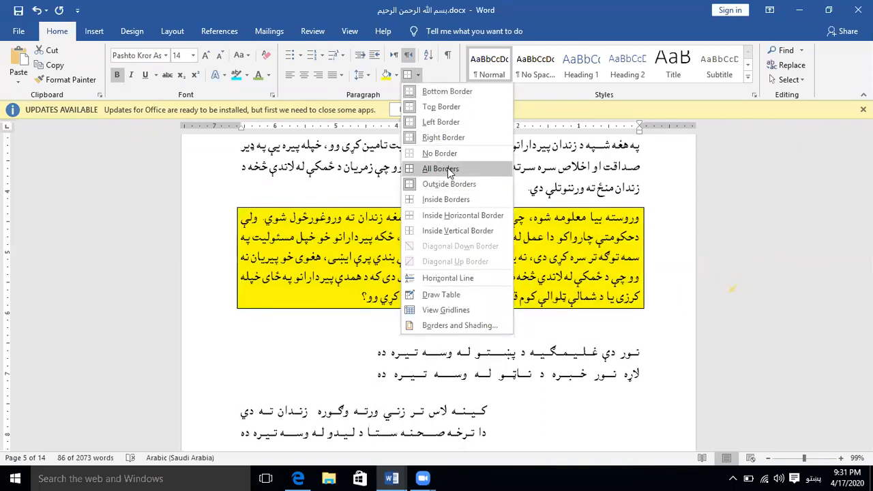
{"action": "left_click", "coordinate": [370, 219]}
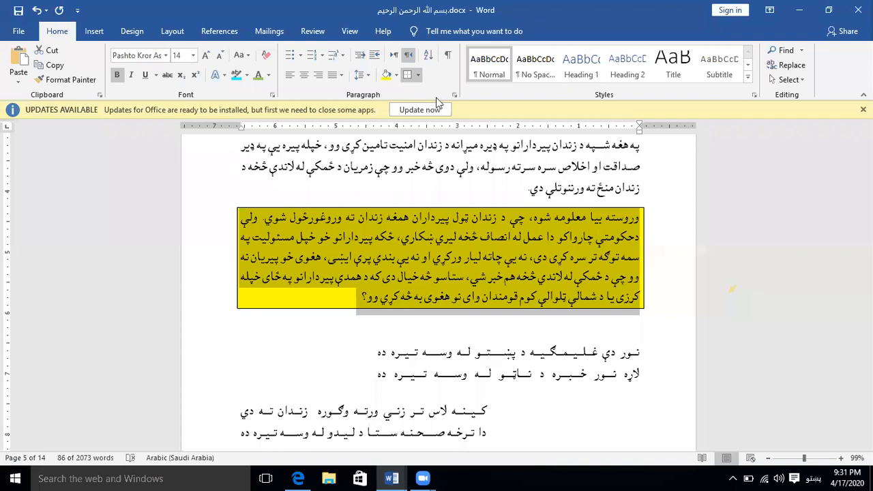
Open the paragraph settings beside the text and review the available alignment and outline level options.
{"action": "left_click", "coordinate": [455, 94]}
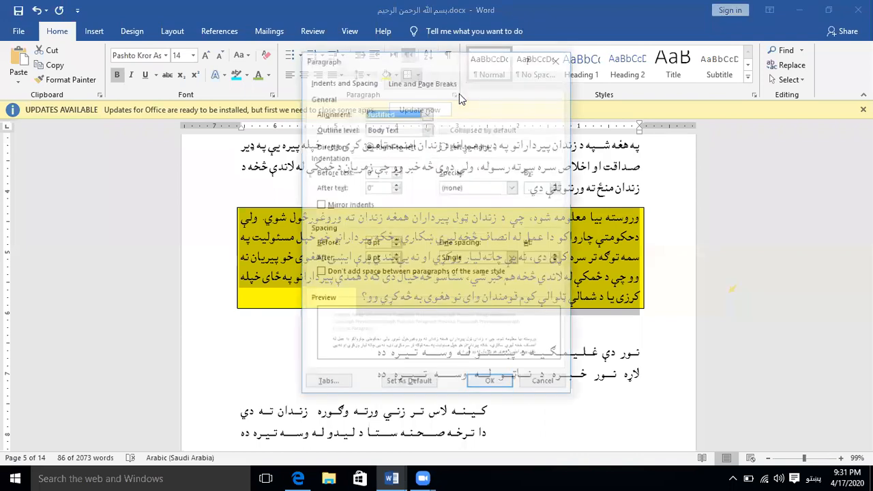
{"action": "left_click", "coordinate": [410, 113]}
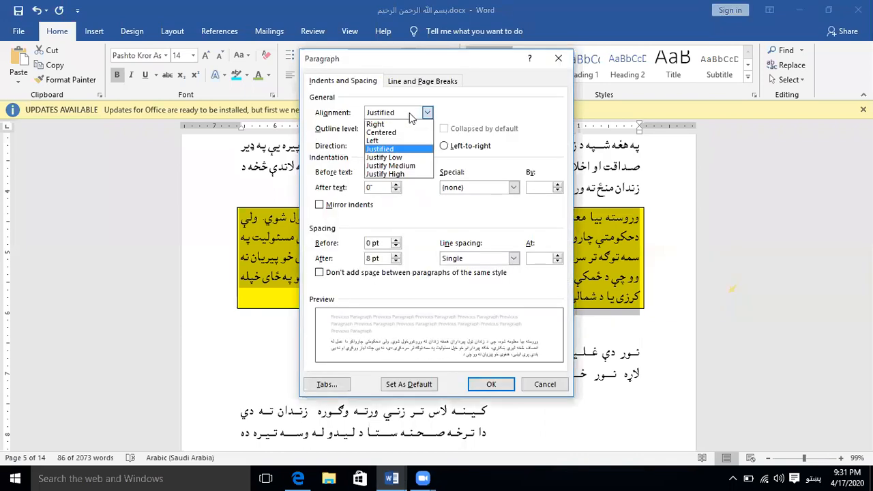
{"action": "left_click", "coordinate": [425, 67]}
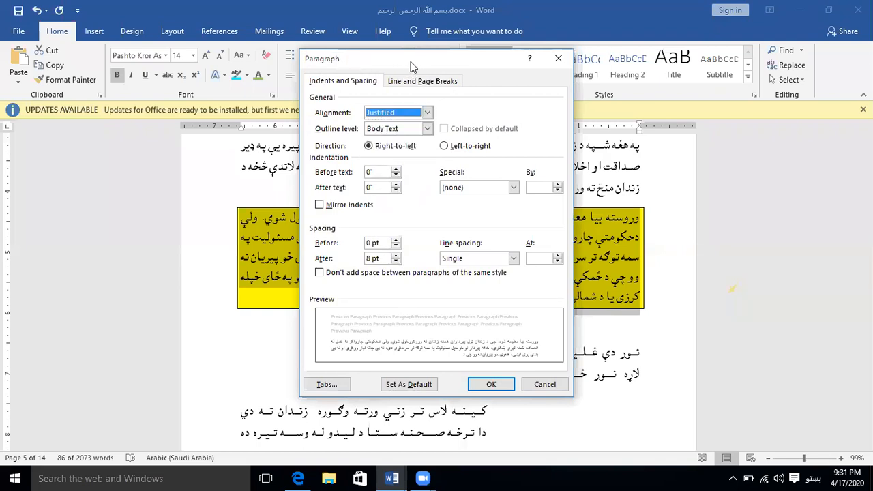
{"action": "left_click_drag", "start_coordinate": [348, 59], "coordinate": [461, 54]}
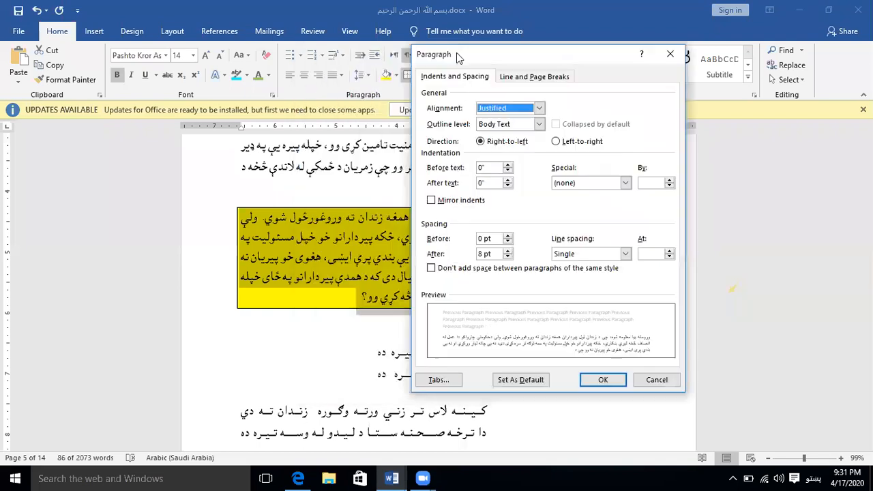
{"action": "left_click", "coordinate": [491, 110]}
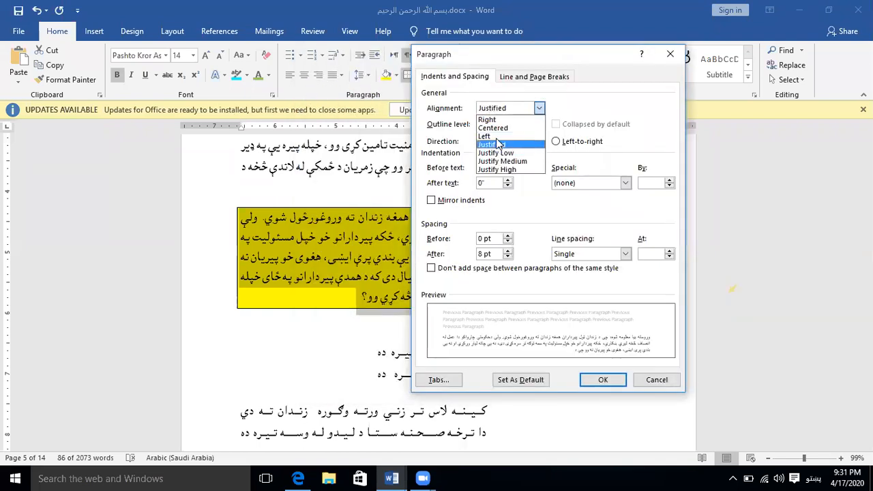
{"action": "left_click", "coordinate": [575, 102]}
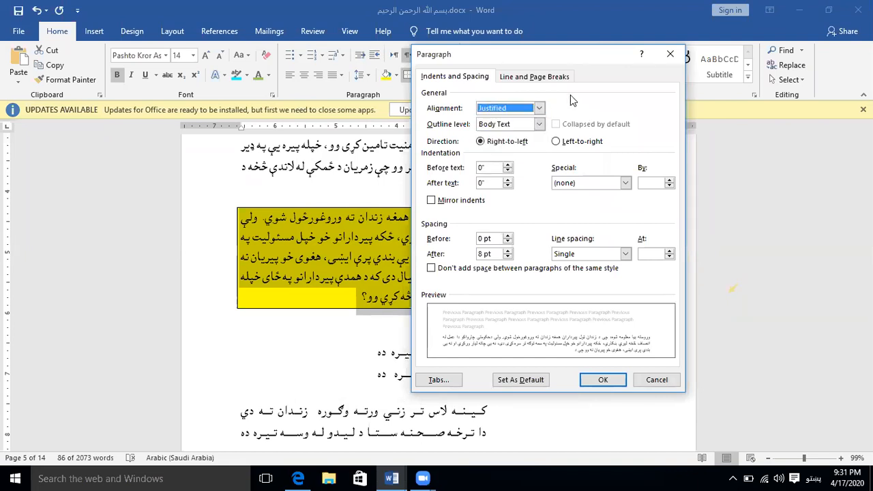
{"action": "left_click", "coordinate": [506, 127]}
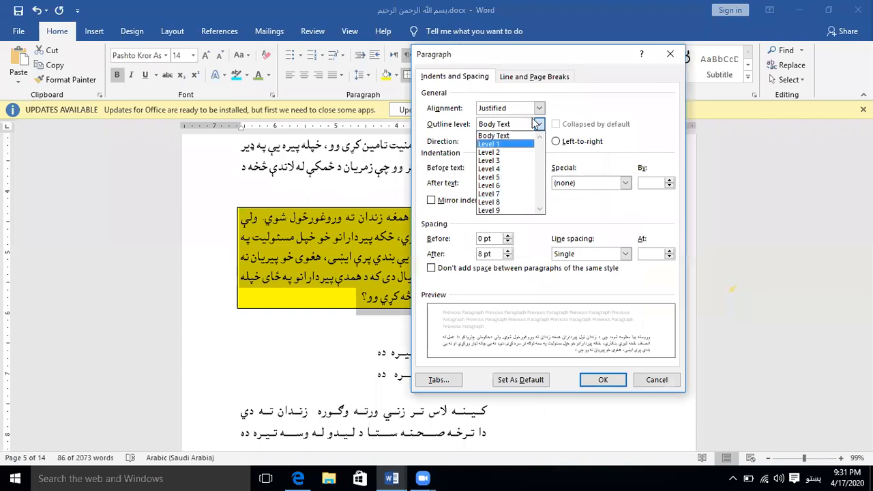
{"action": "left_click", "coordinate": [570, 102]}
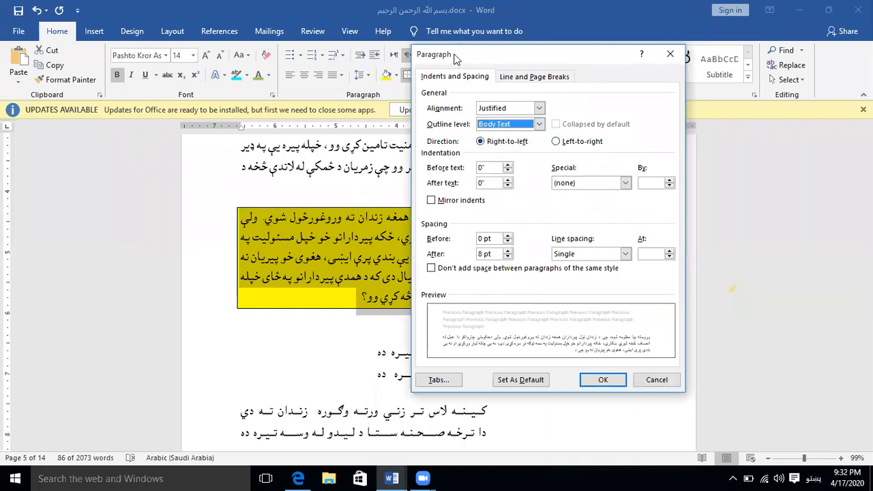
{"action": "left_click_drag", "start_coordinate": [475, 49], "coordinate": [500, 47]}
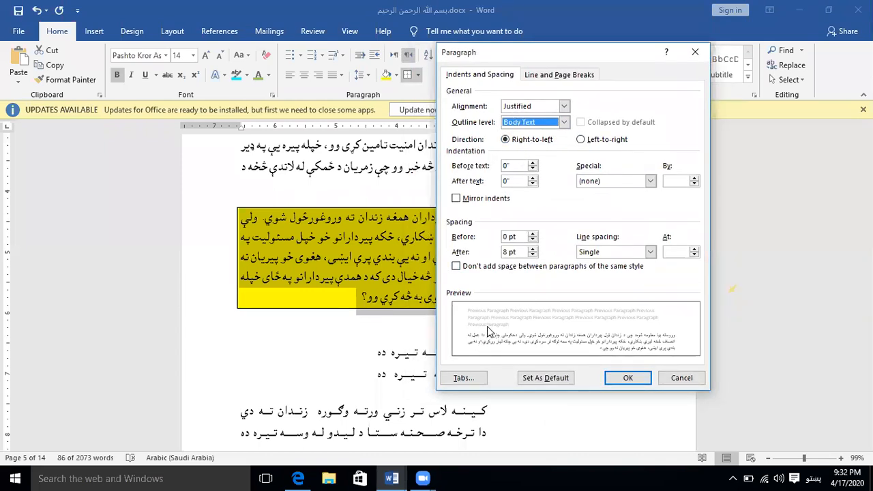
Set the paragraph's indentation to 0.1" before text and 0.6" after text.
{"action": "left_click", "coordinate": [533, 163]}
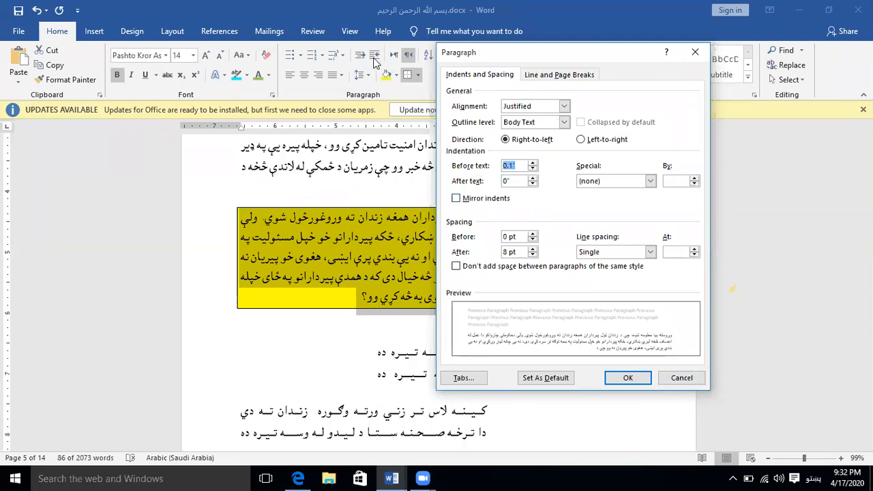
{"action": "left_click", "coordinate": [533, 178]}
{"action": "left_click", "coordinate": [533, 178]}
{"action": "left_click", "coordinate": [533, 178]}
{"action": "left_click", "coordinate": [532, 178]}
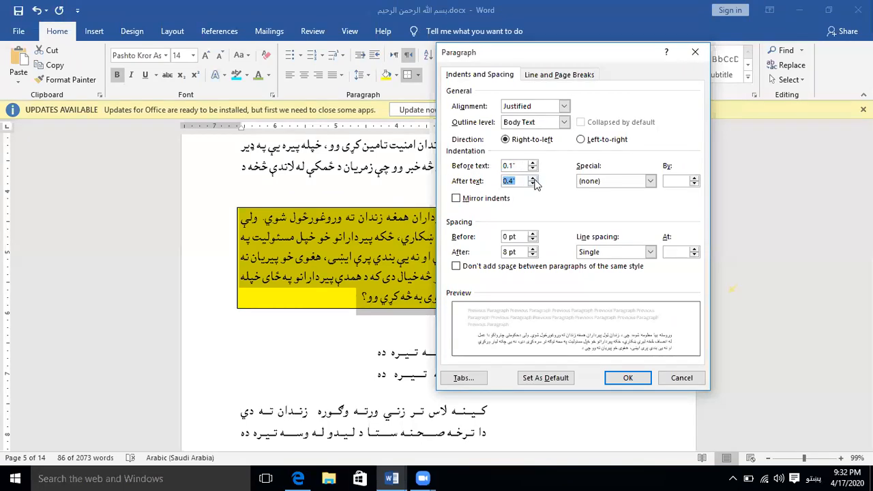
{"action": "key", "text": "Up"}
{"action": "key", "text": "Up"}
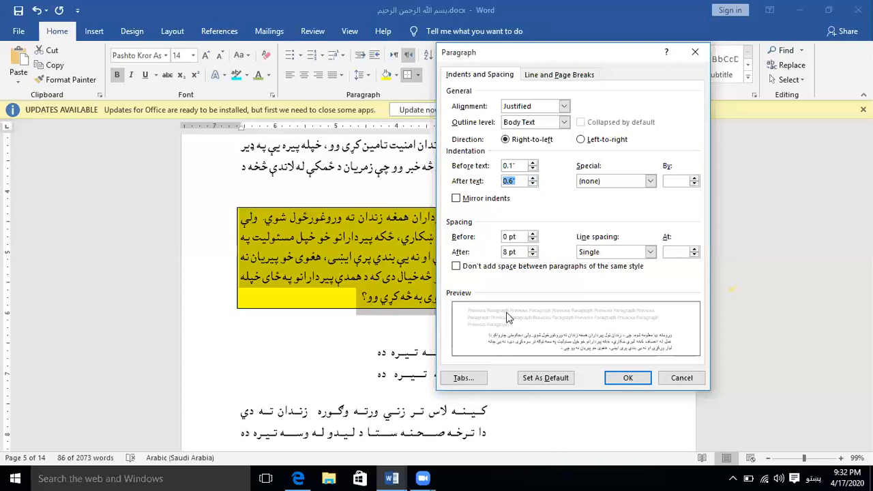
Set the paragraph's special indentation to First line by 0.5".
{"action": "left_click", "coordinate": [607, 184]}
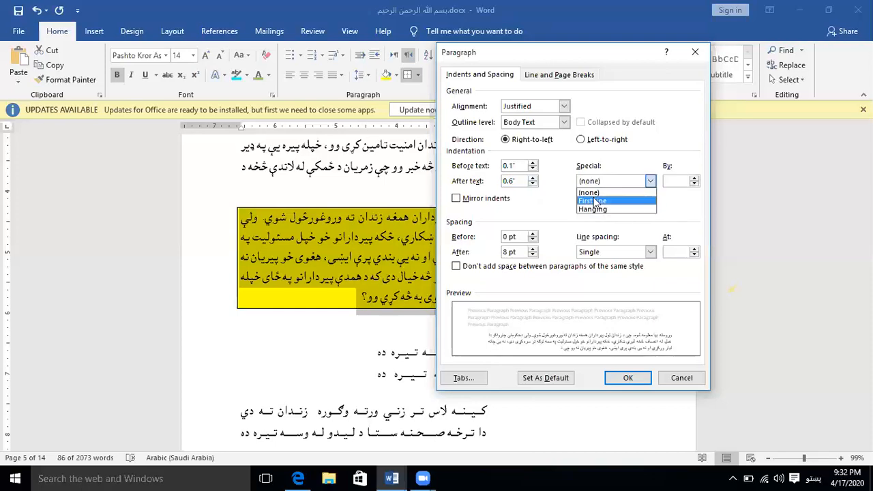
{"action": "key", "text": "Up"}
{"action": "key", "text": "Up"}
{"action": "key", "text": "Return"}
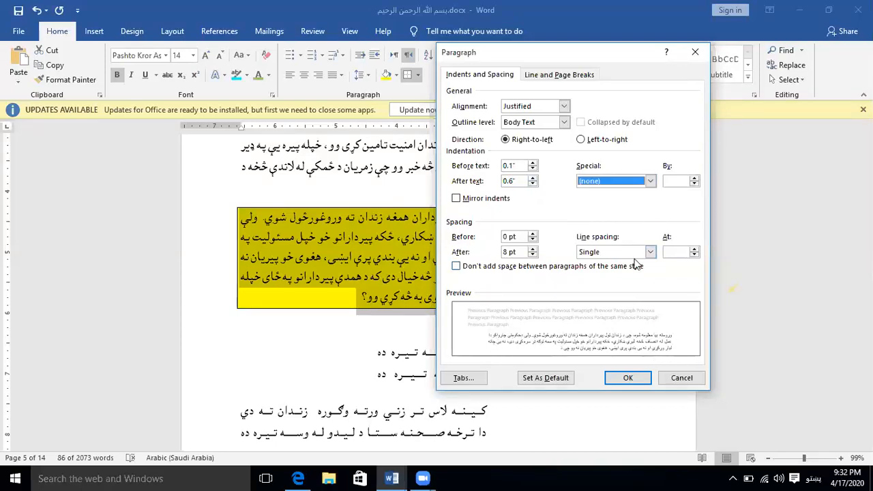
{"action": "left_click", "coordinate": [612, 183]}
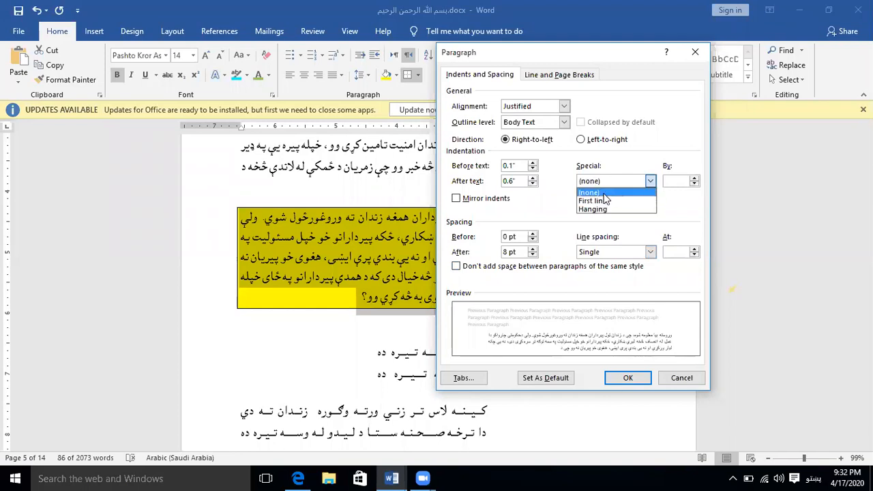
{"action": "left_click", "coordinate": [604, 193]}
{"action": "left_click", "coordinate": [604, 187]}
{"action": "left_click", "coordinate": [602, 203]}
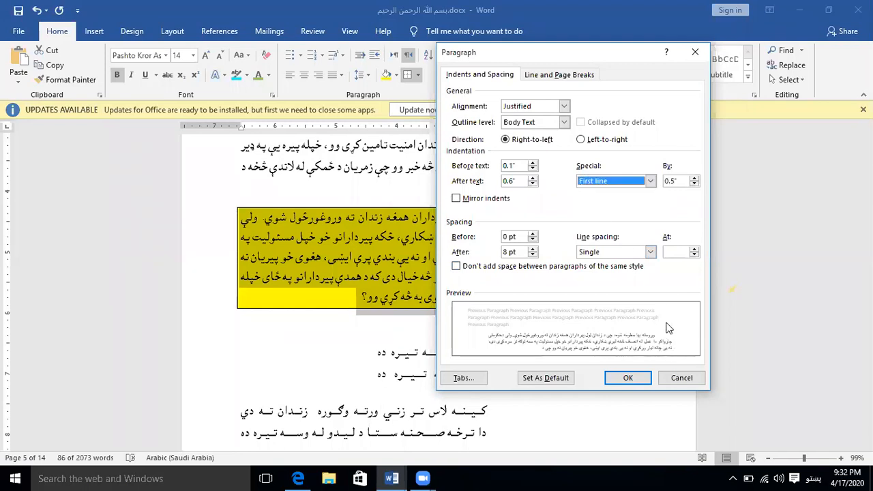
Set the paragraph's special indentation to Hanging by 0.7".
{"action": "left_click", "coordinate": [613, 181]}
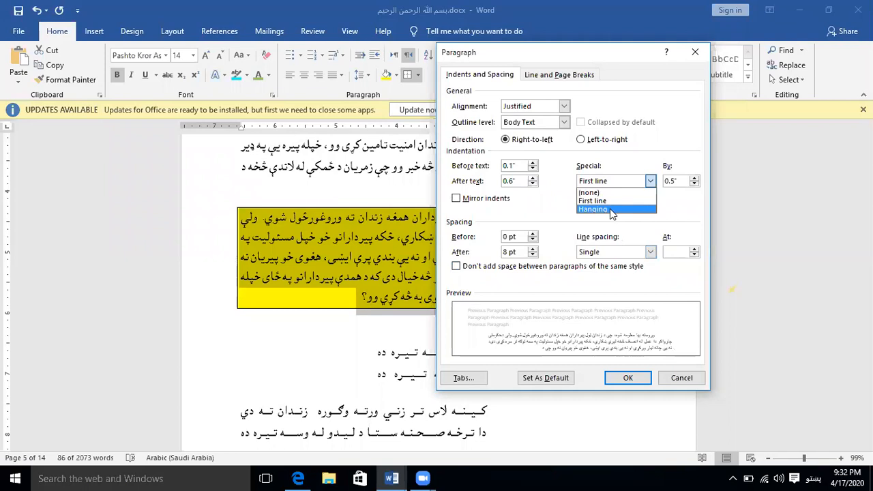
{"action": "left_click", "coordinate": [611, 209]}
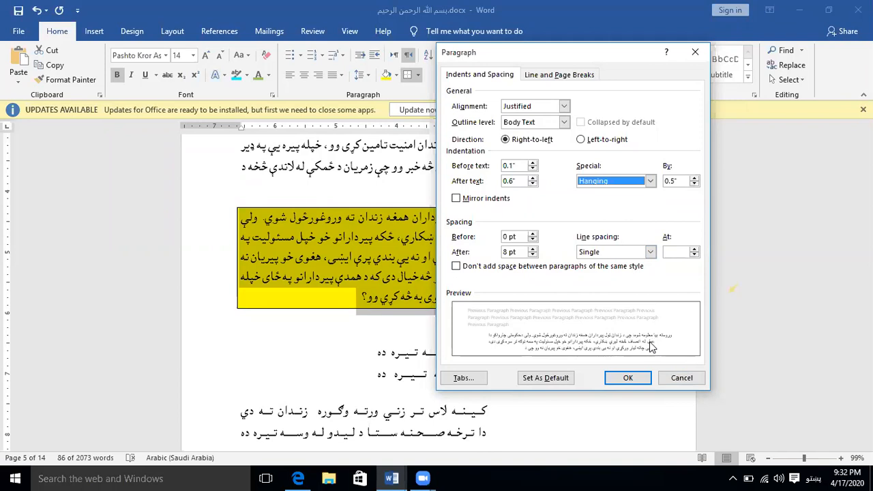
{"action": "left_click", "coordinate": [694, 179]}
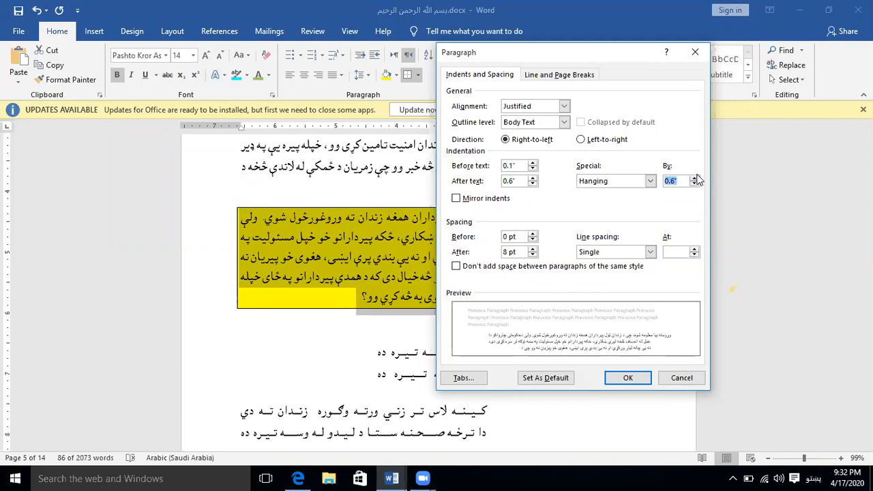
{"action": "left_click", "coordinate": [695, 178]}
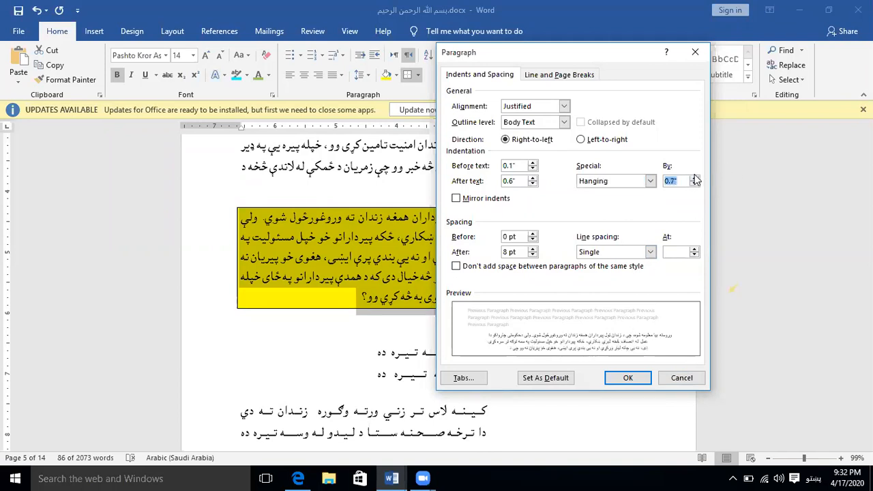
Set the paragraph's spacing to 36 pt before and 42 pt after.
{"action": "left_click", "coordinate": [535, 233]}
{"action": "left_click", "coordinate": [534, 233]}
{"action": "left_click", "coordinate": [534, 234]}
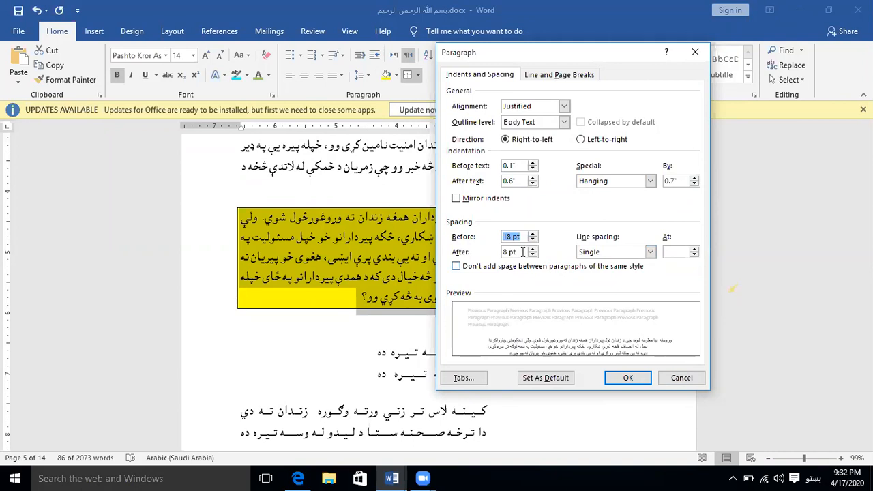
{"action": "left_click", "coordinate": [534, 233]}
{"action": "left_click", "coordinate": [534, 233]}
{"action": "left_click", "coordinate": [534, 233]}
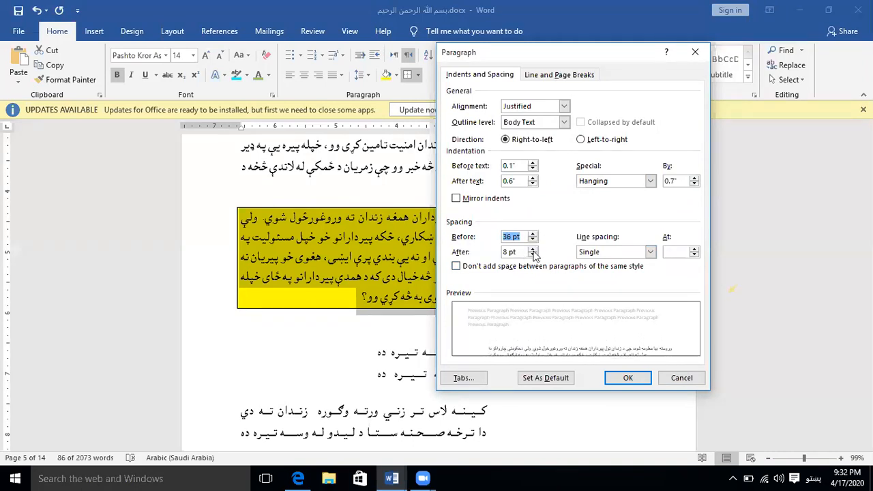
{"action": "left_click", "coordinate": [533, 250]}
{"action": "left_click", "coordinate": [533, 249]}
{"action": "left_click", "coordinate": [533, 249]}
{"action": "left_click", "coordinate": [534, 250]}
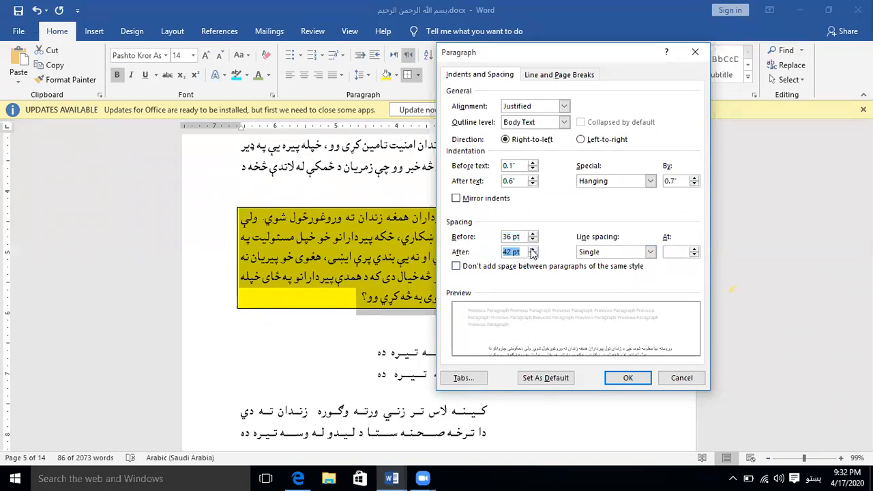
Try Multiple line spacing with different At values and discard all the changes made in the paragraph settings.
{"action": "left_click", "coordinate": [596, 252]}
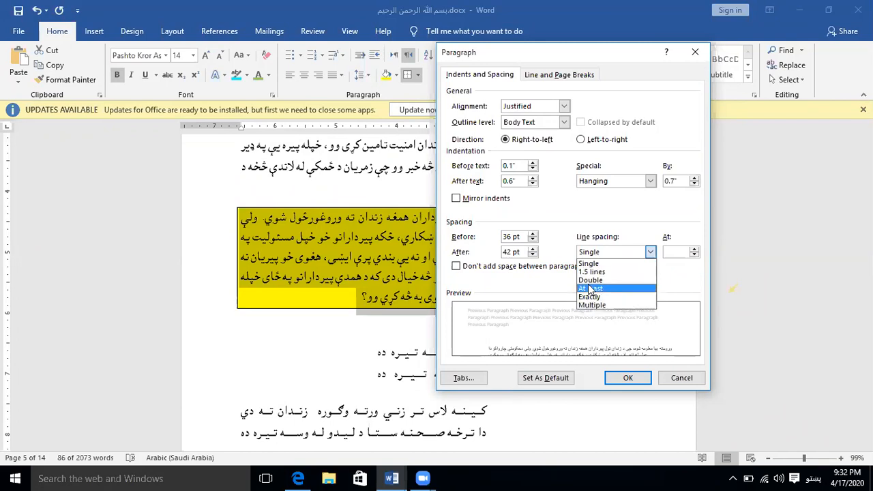
{"action": "left_click", "coordinate": [650, 272]}
{"action": "left_click", "coordinate": [694, 249]}
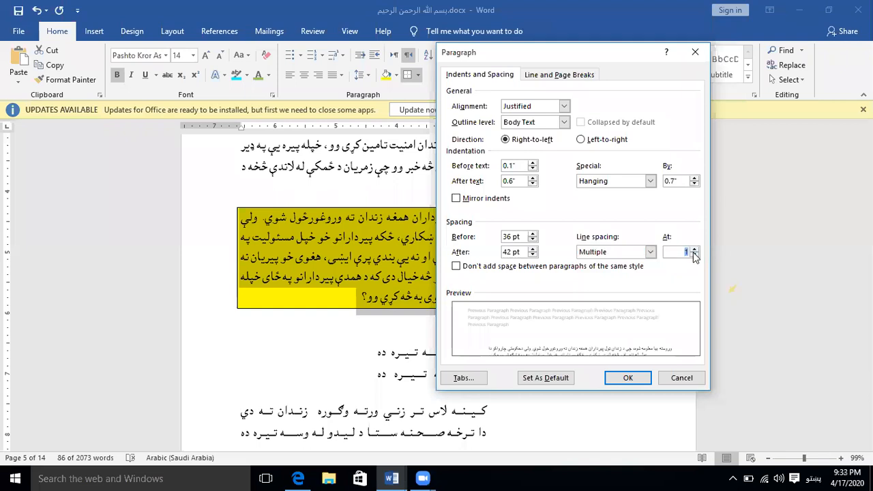
{"action": "left_click", "coordinate": [694, 255]}
{"action": "left_click", "coordinate": [694, 250]}
{"action": "left_click", "coordinate": [696, 379]}
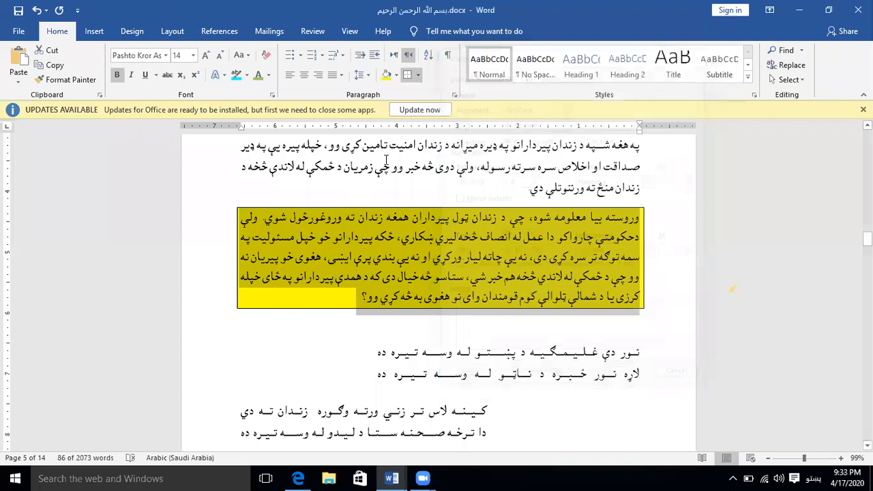